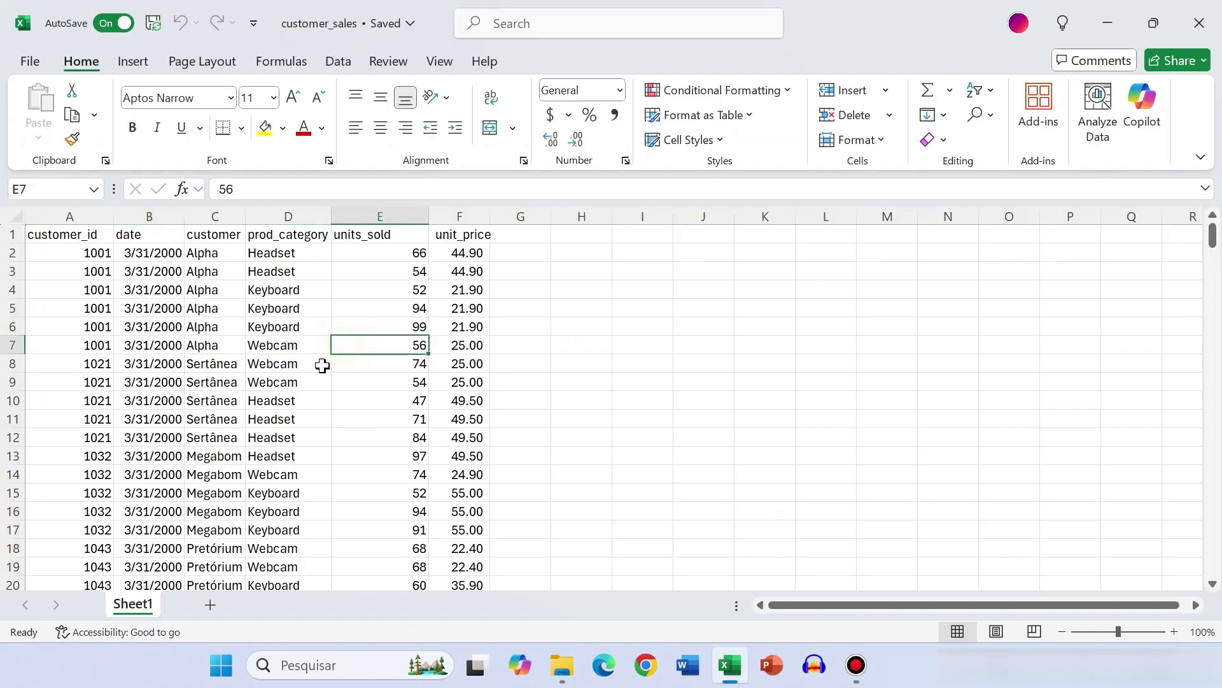
Widen the date, customer, prod_category and unit_price columns of the customer sales data
left_click(67, 236)
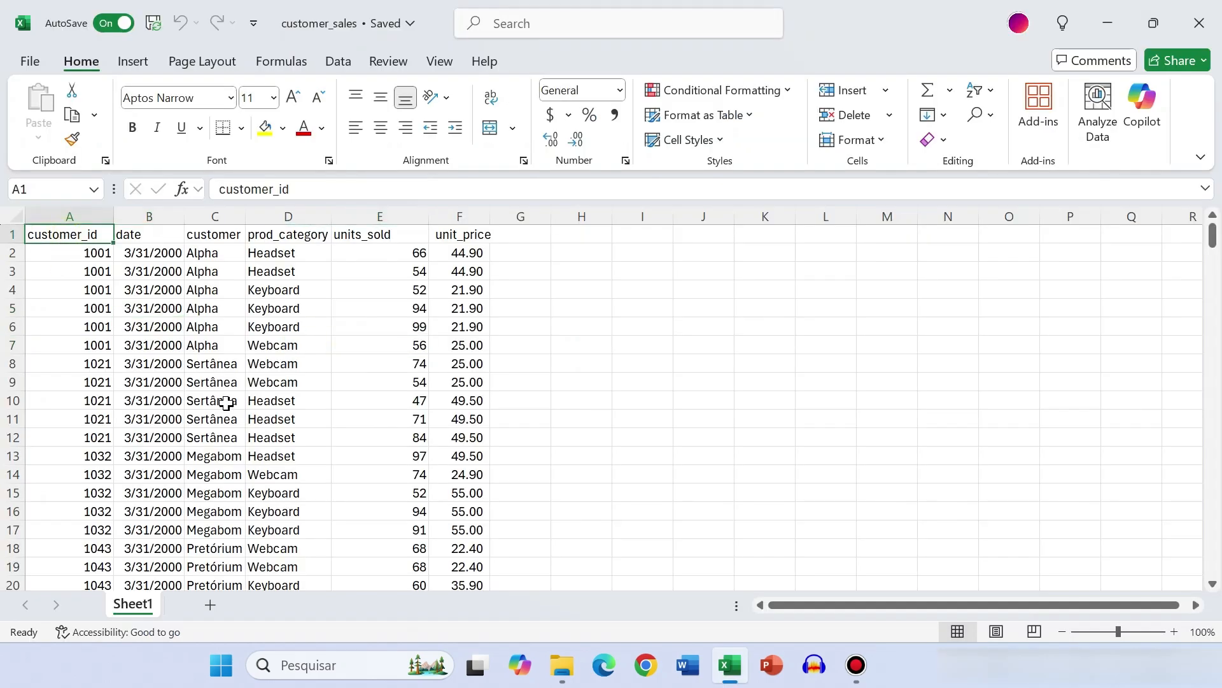
left_click(75, 214)
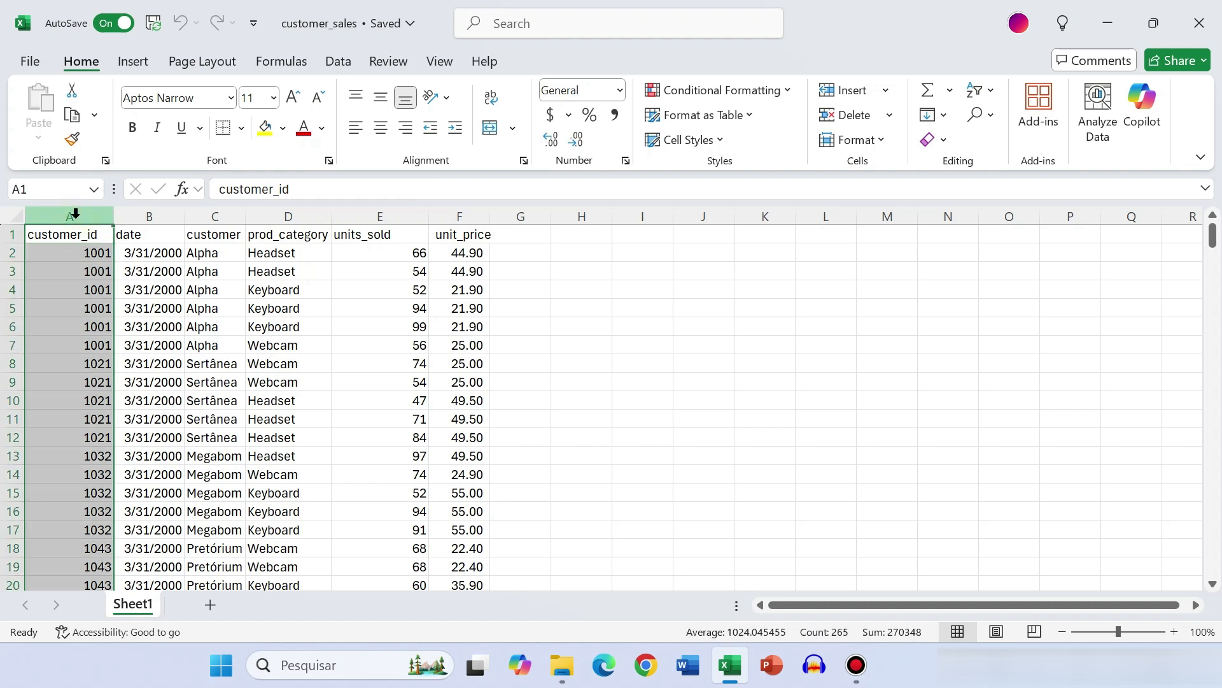
left_click(158, 215)
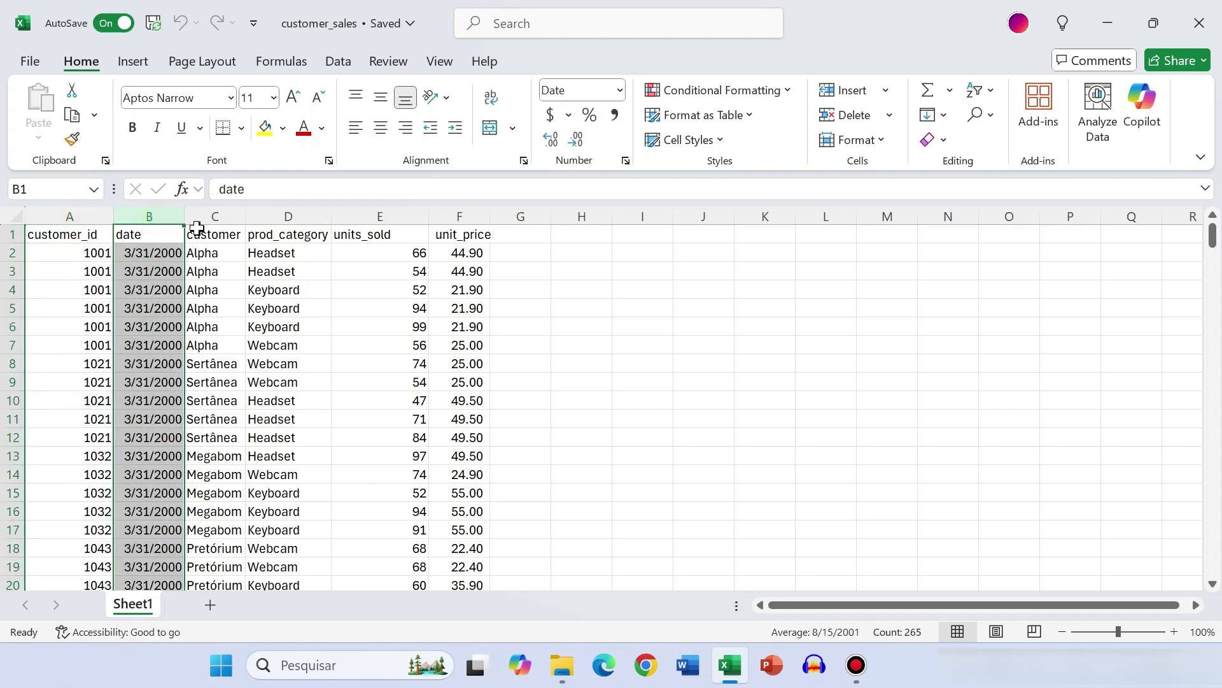
left_click_drag(185, 215, 334, 216)
left_click(308, 211)
left_click_drag(418, 216, 460, 216)
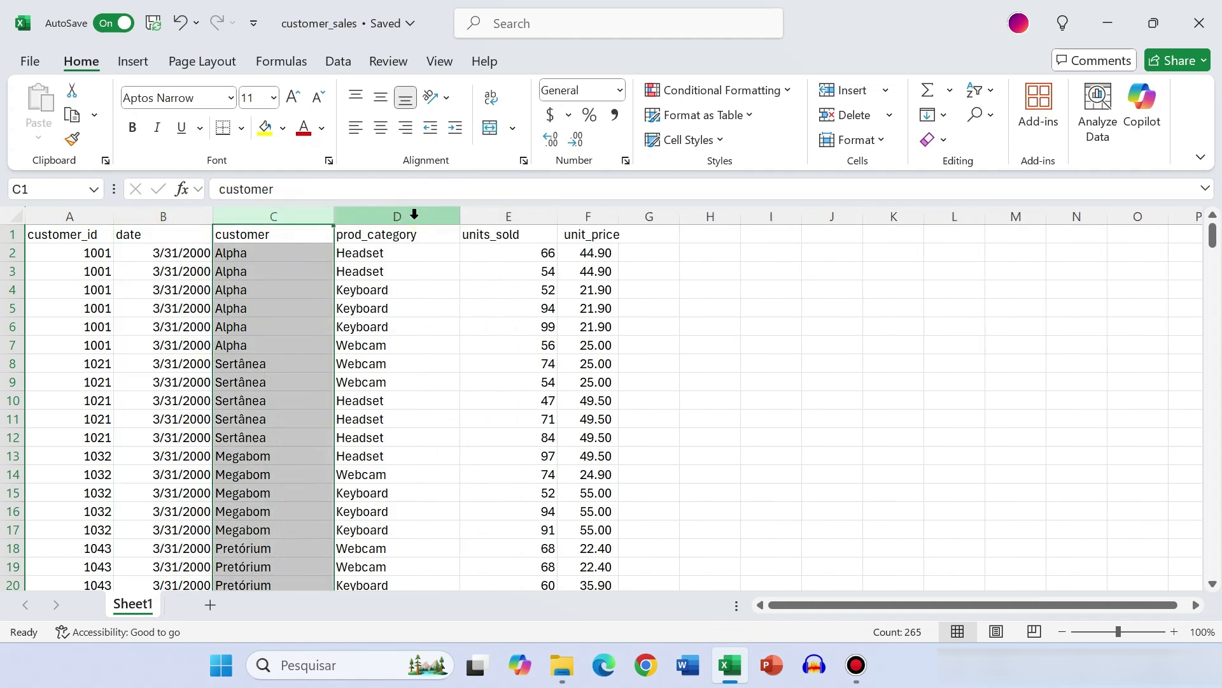
left_click(453, 216)
left_click(503, 216)
left_click_drag(619, 215, 676, 211)
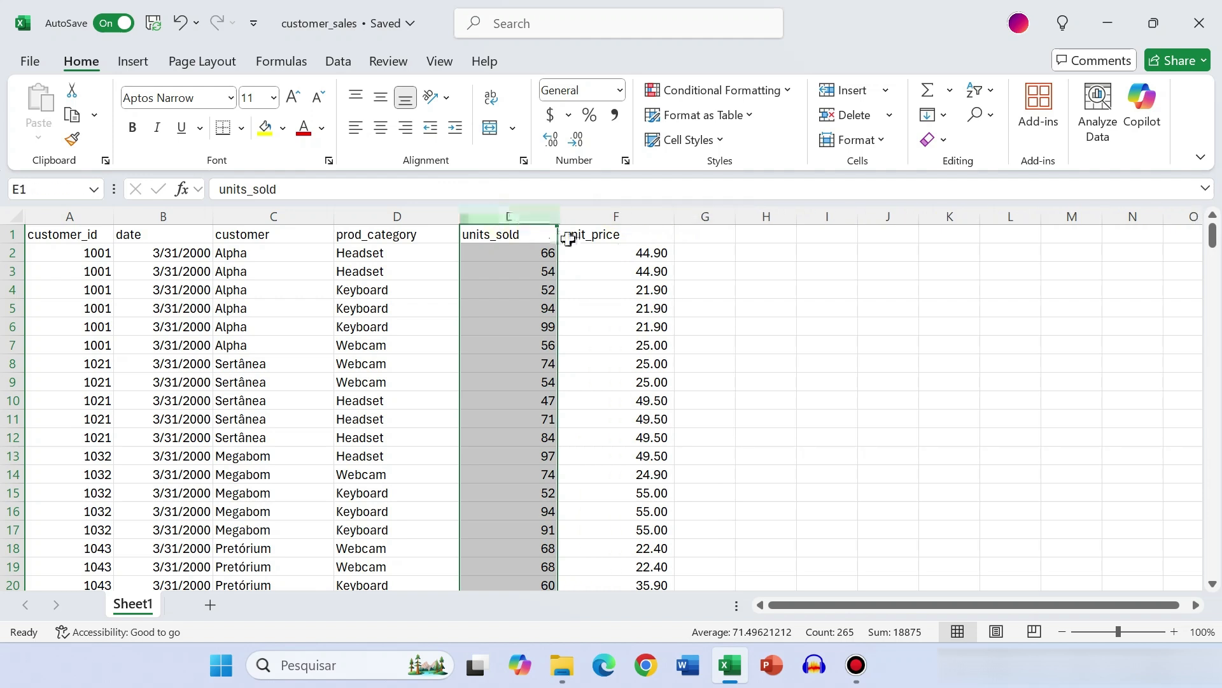
left_click(612, 235)
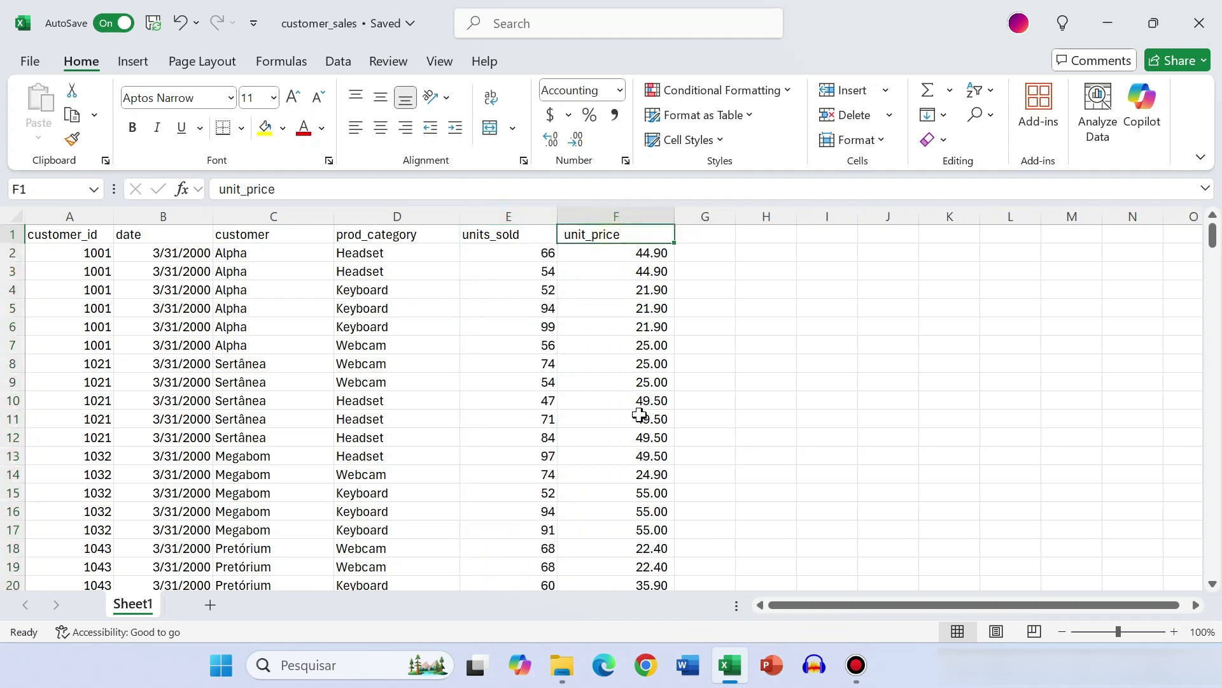
Convert the range A1:F265, with headers, into a table and load it into the Power Query Editor
left_click(91, 312)
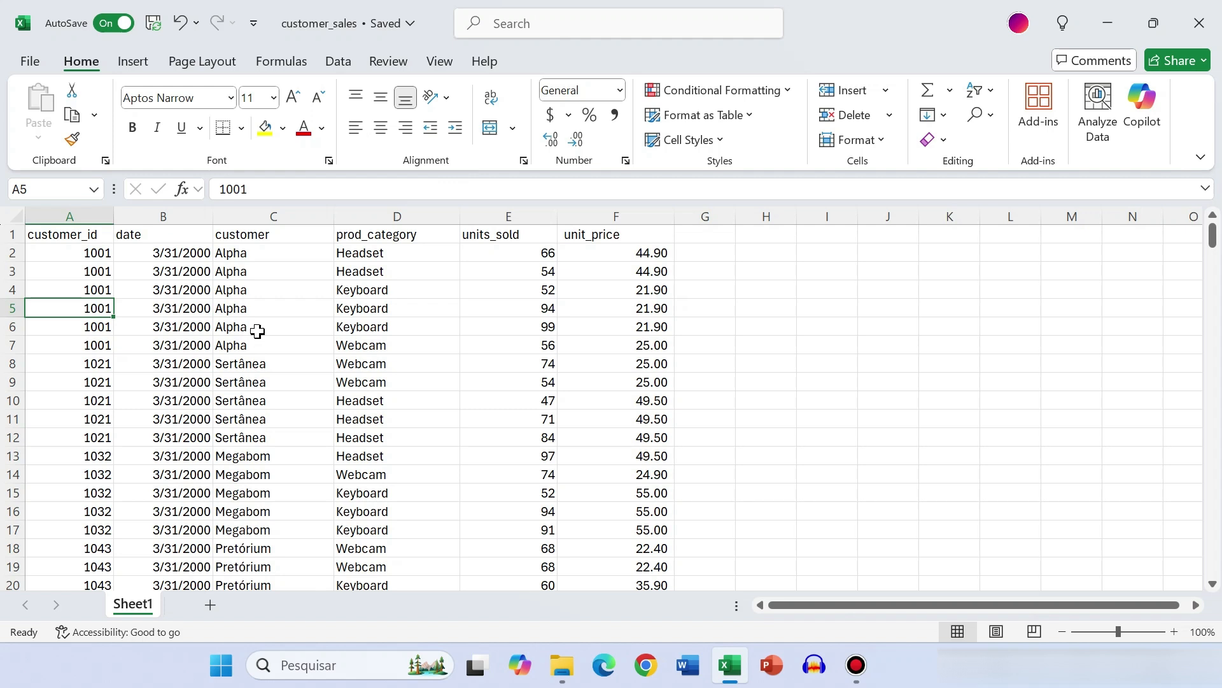
left_click(229, 364)
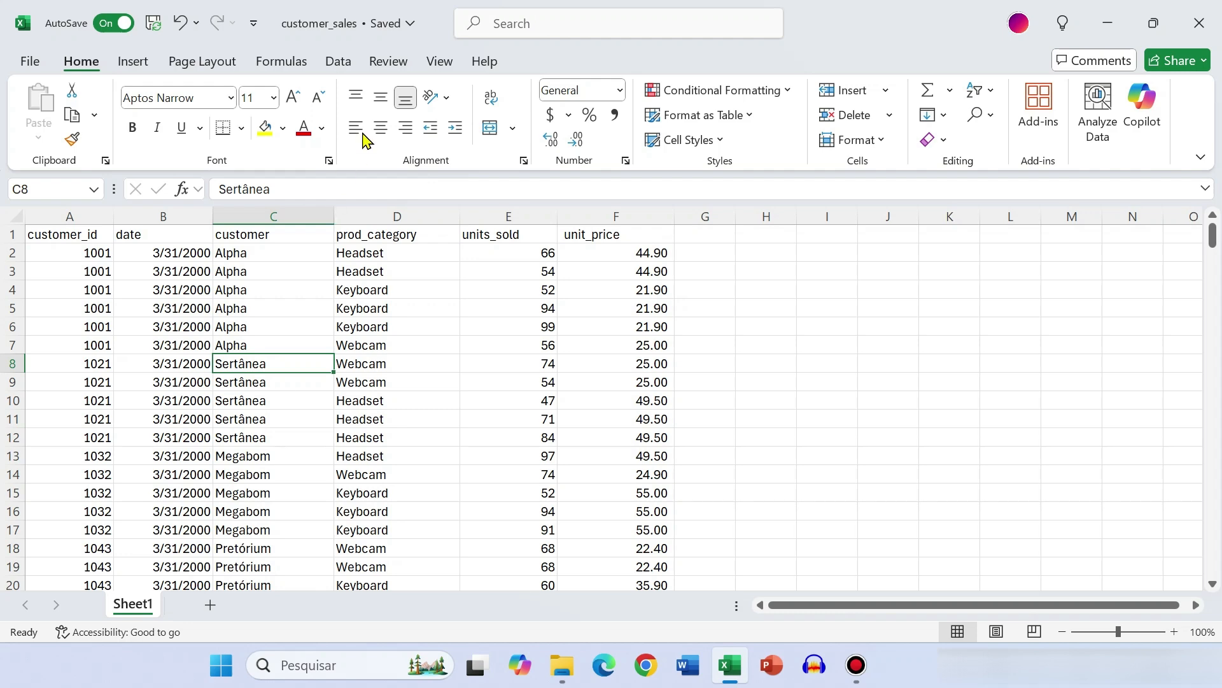
left_click(341, 63)
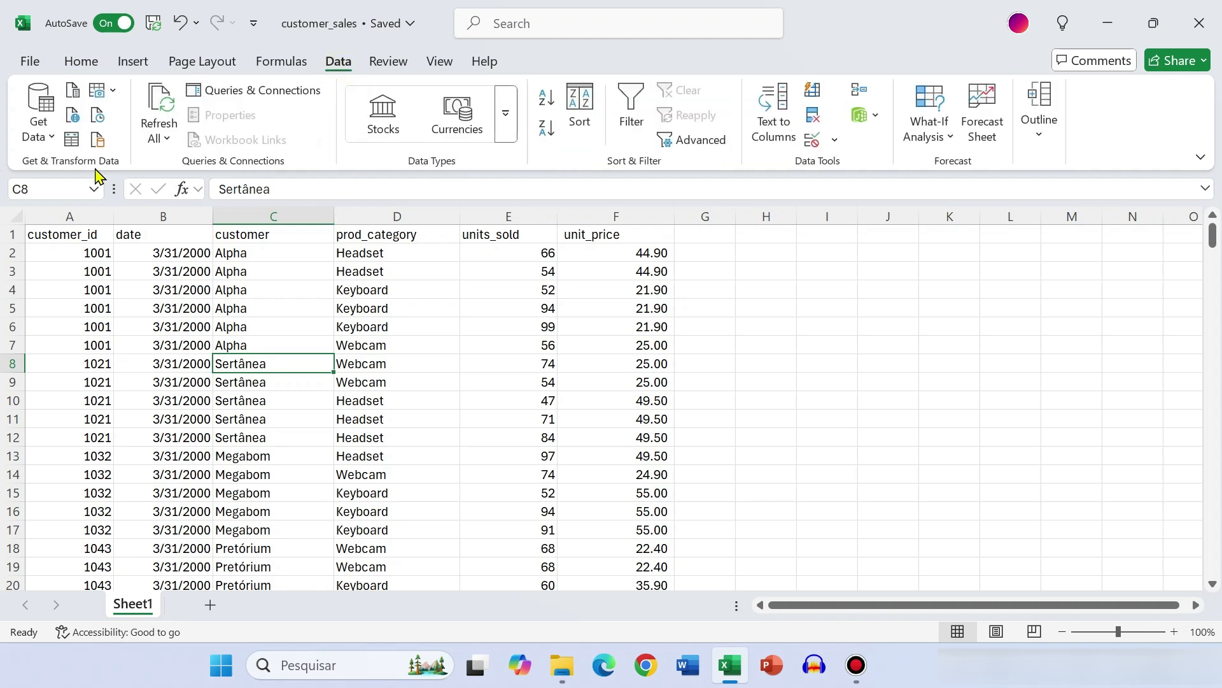
left_click(73, 144)
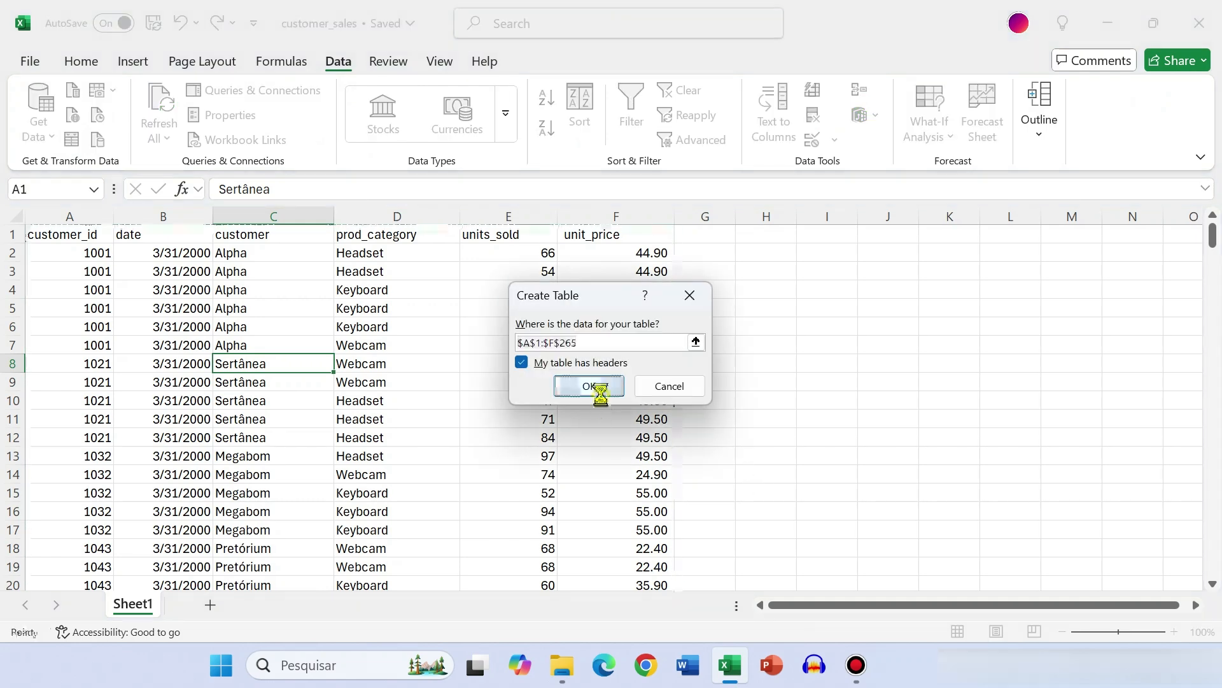
left_click(594, 384)
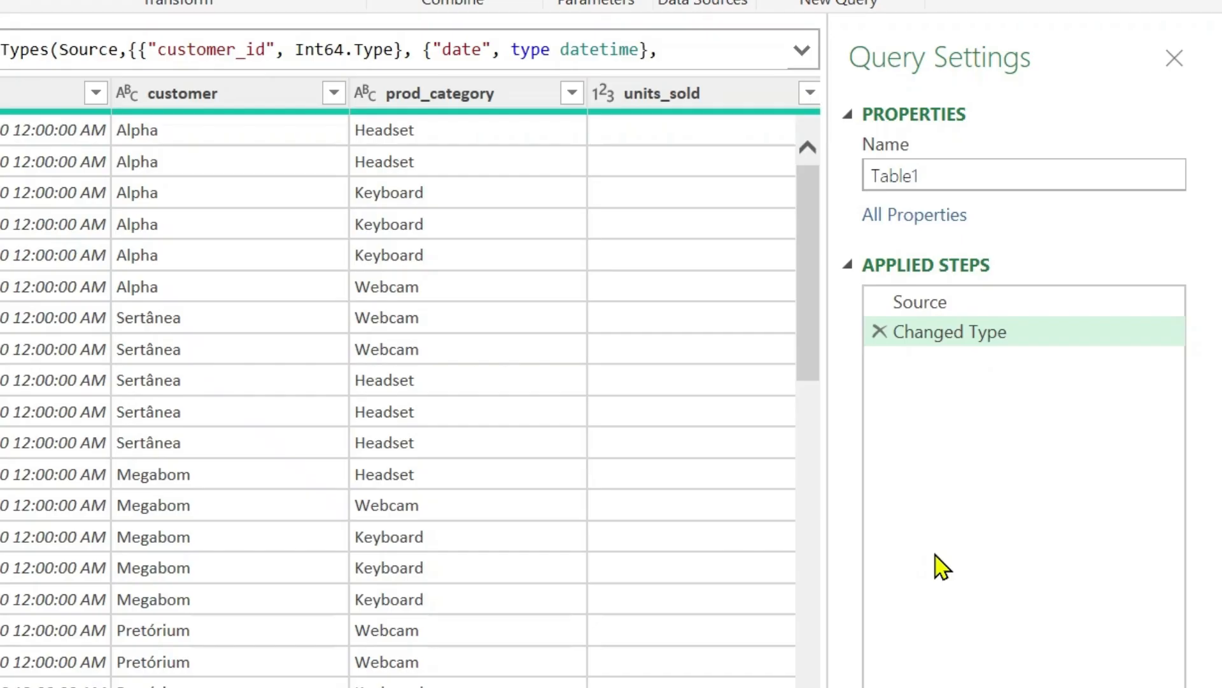
Compare the query data at the Source and Changed Type applied steps
left_click(957, 304)
left_click(957, 333)
left_click(955, 305)
left_click(957, 333)
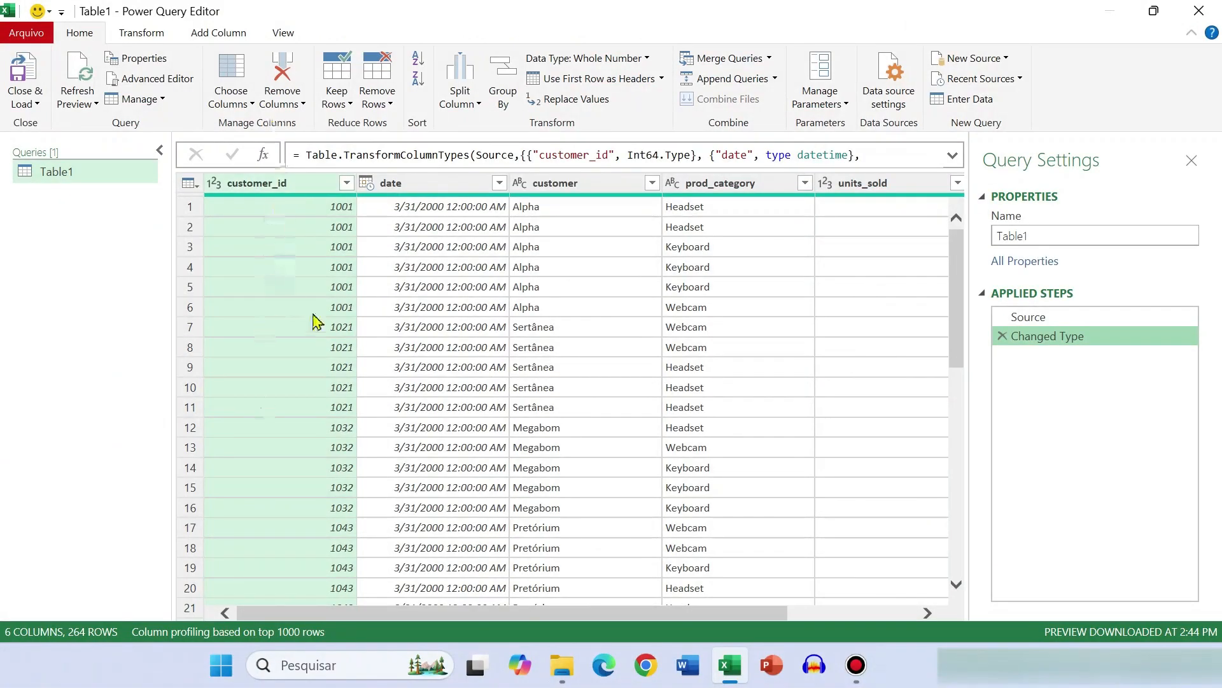
Remove the date column from the query and rename the prod_category column as NEW NAME
left_click(415, 186)
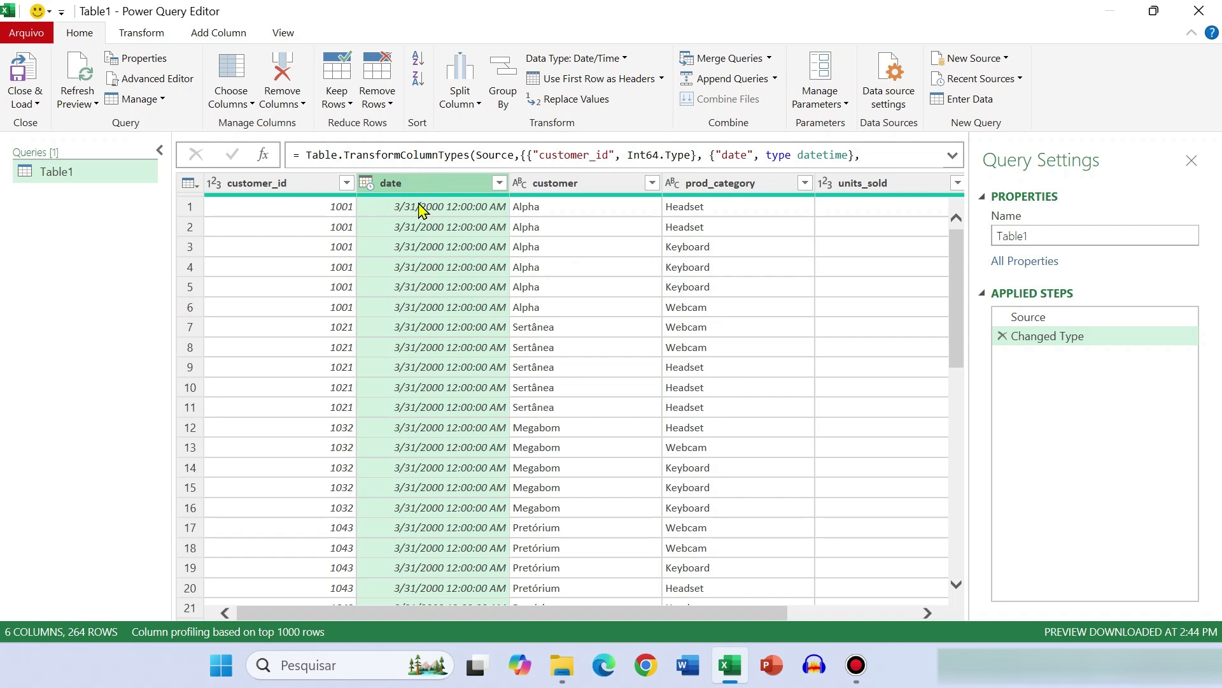
left_click(282, 66)
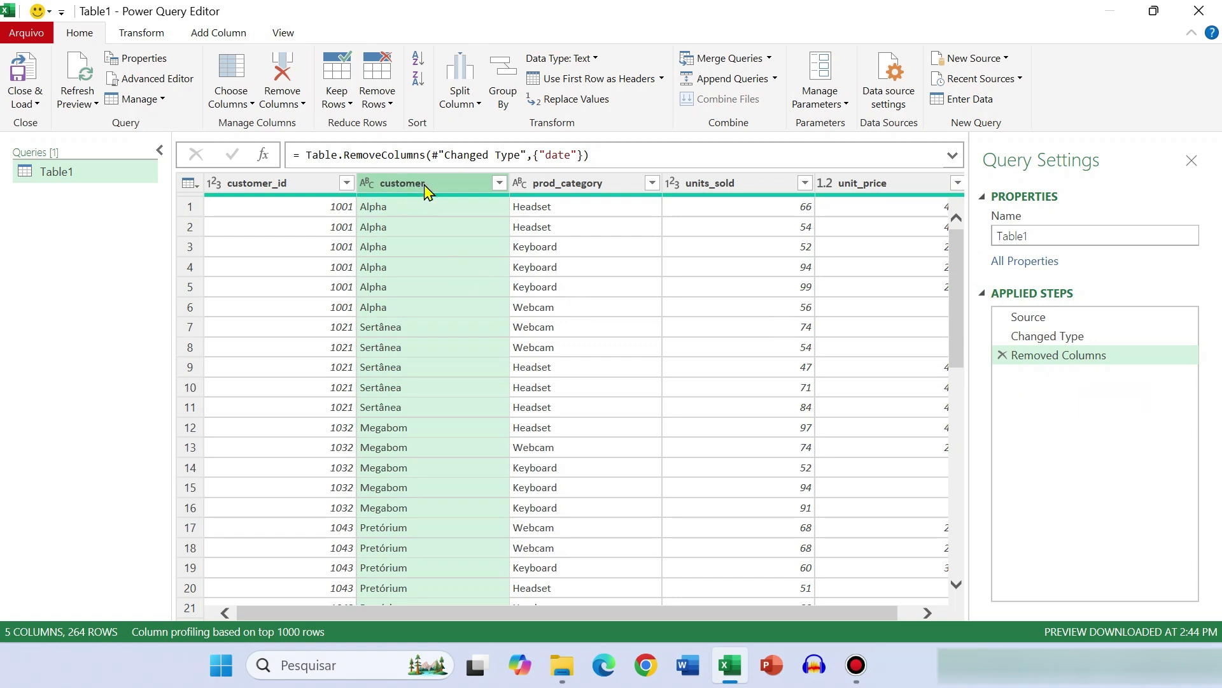
left_click(584, 191)
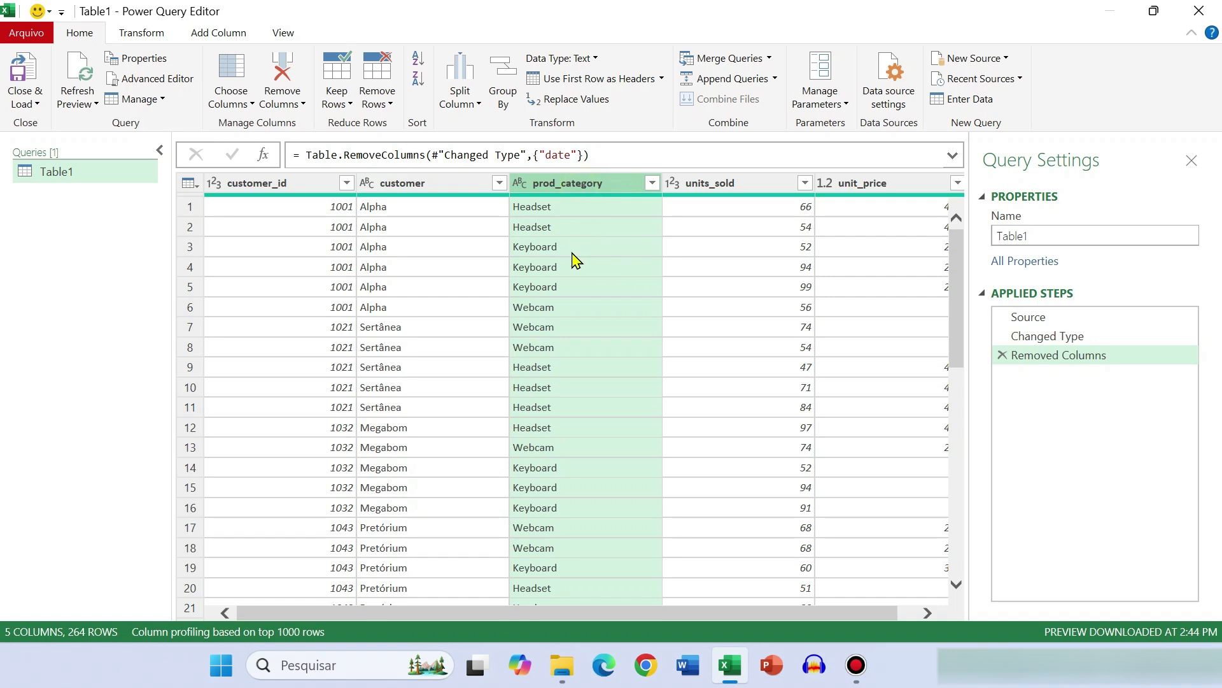
double_click(592, 191)
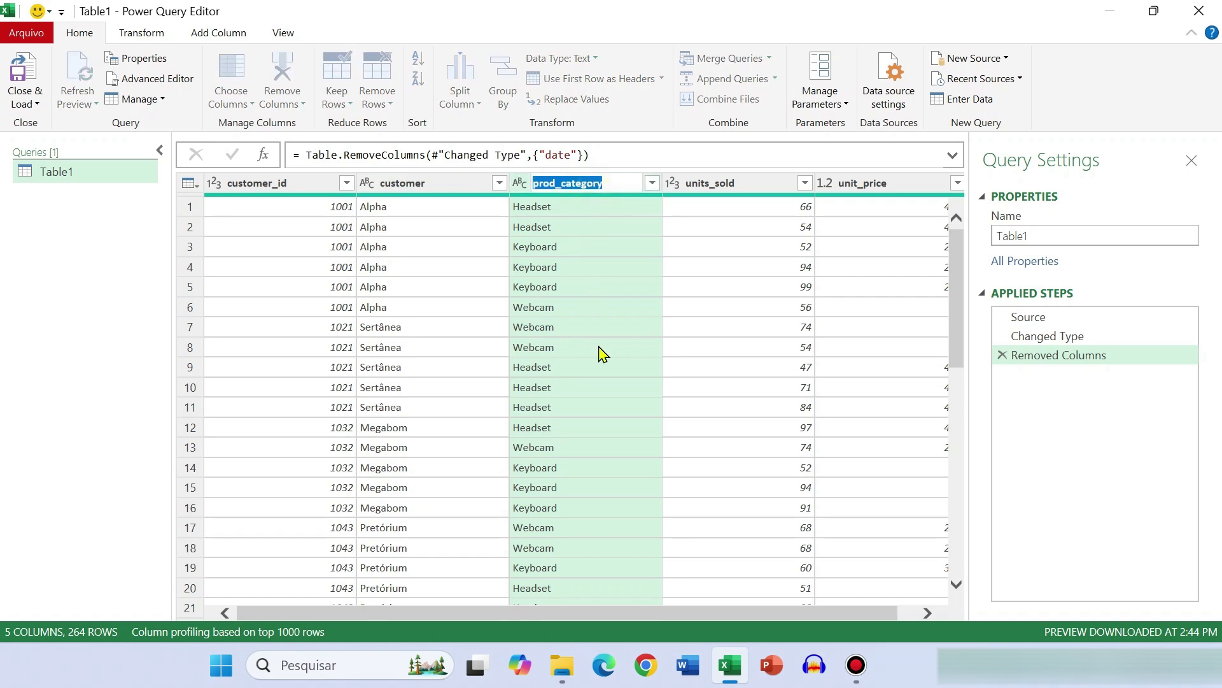
type("ME")
key("BackSpace")
key("BackSpace")
type("NEW")
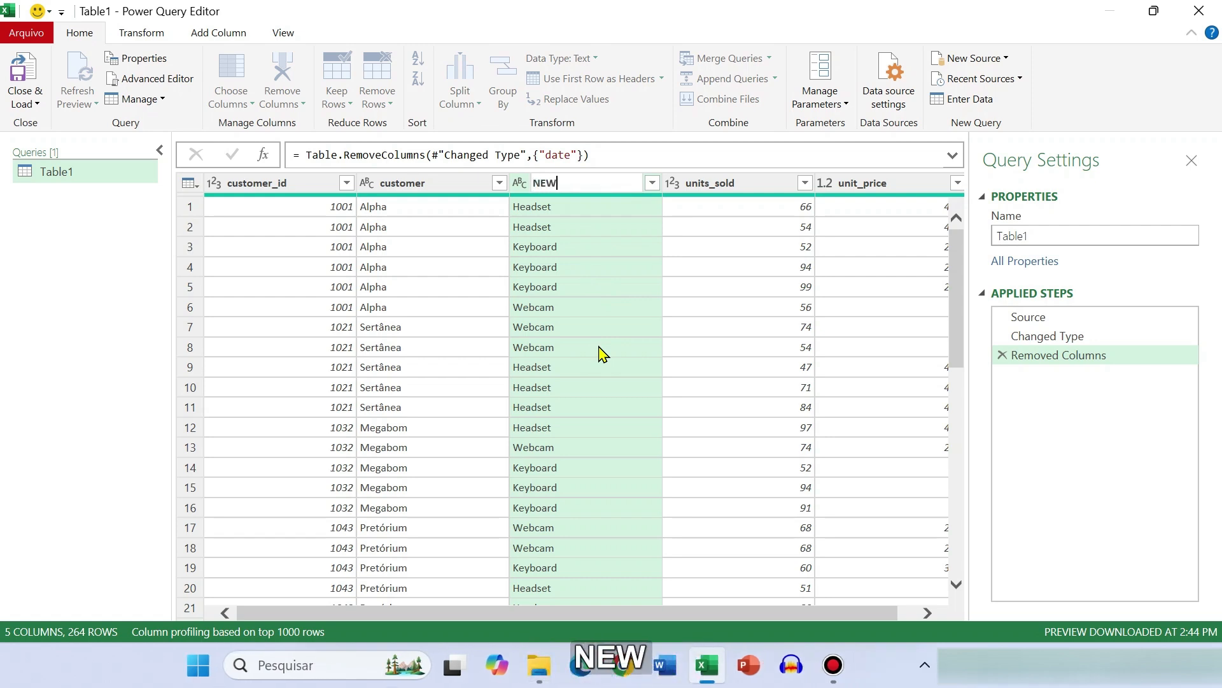
type(" NAME")
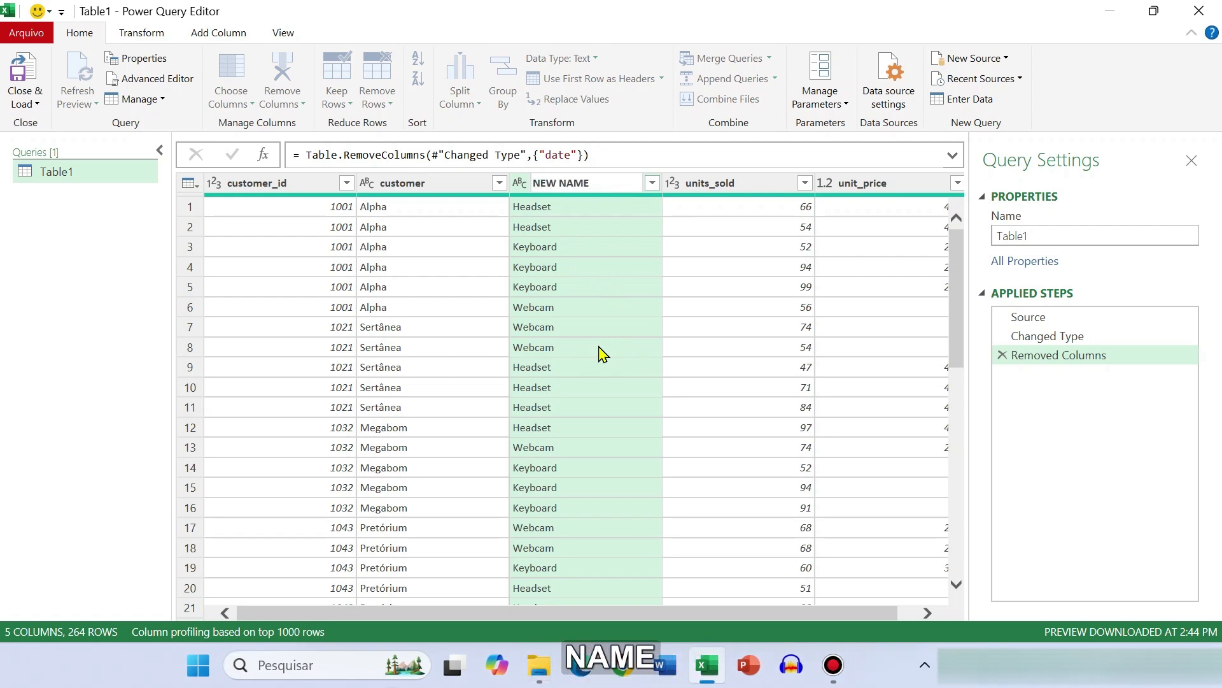
key("Return")
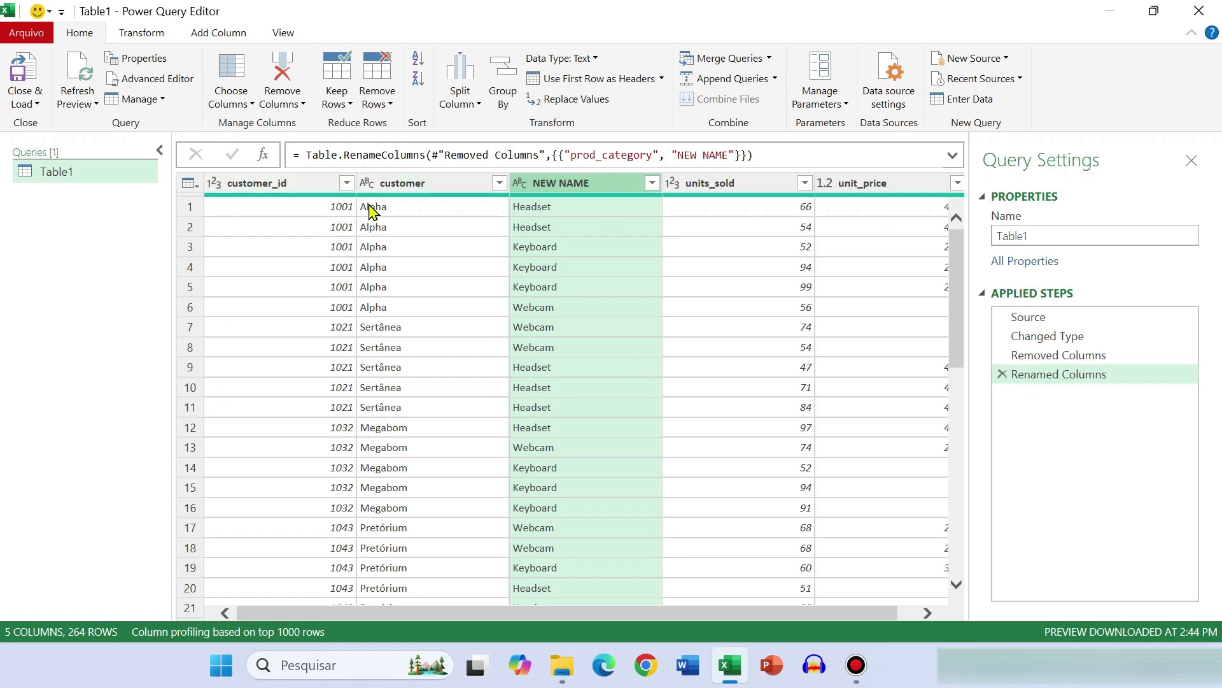
Reduce the query to its top 10 rows with Keep Top Rows
left_click(299, 185)
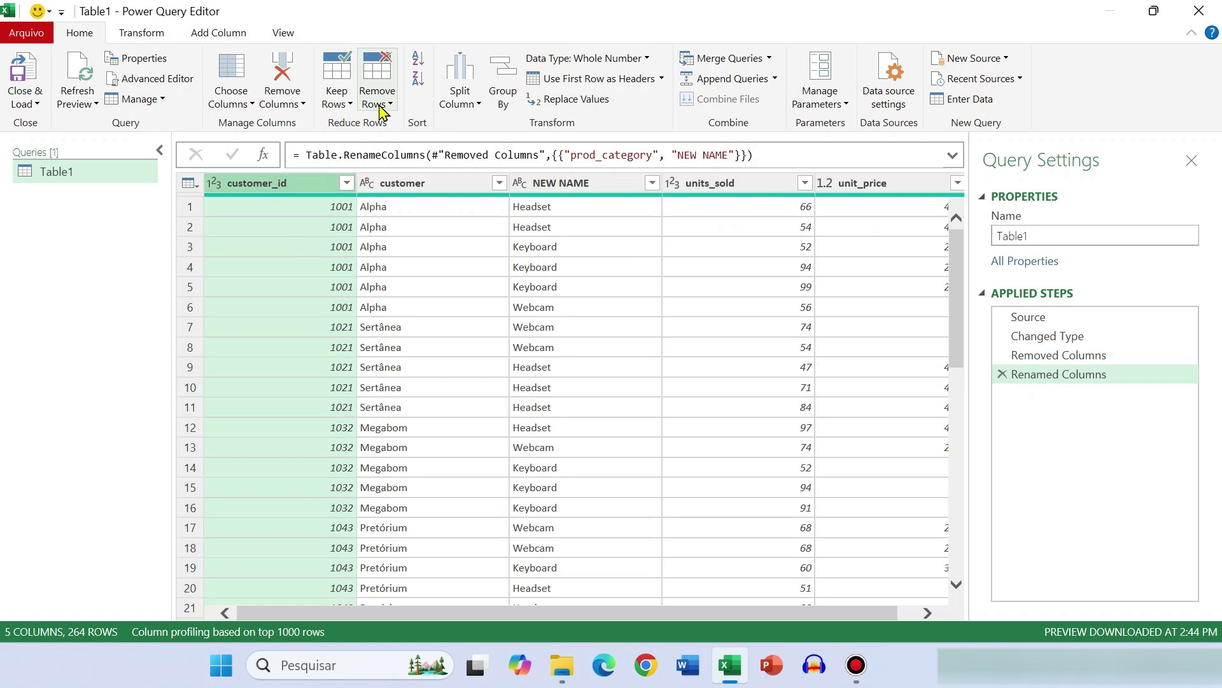
left_click(337, 102)
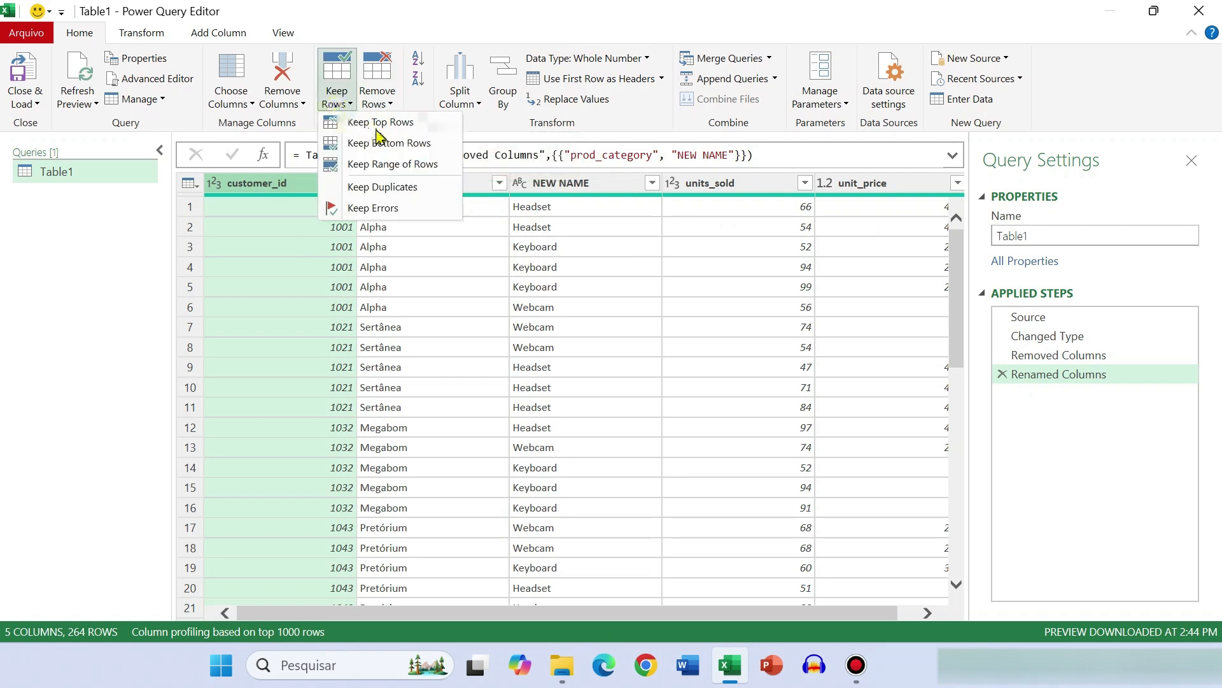
left_click(385, 123)
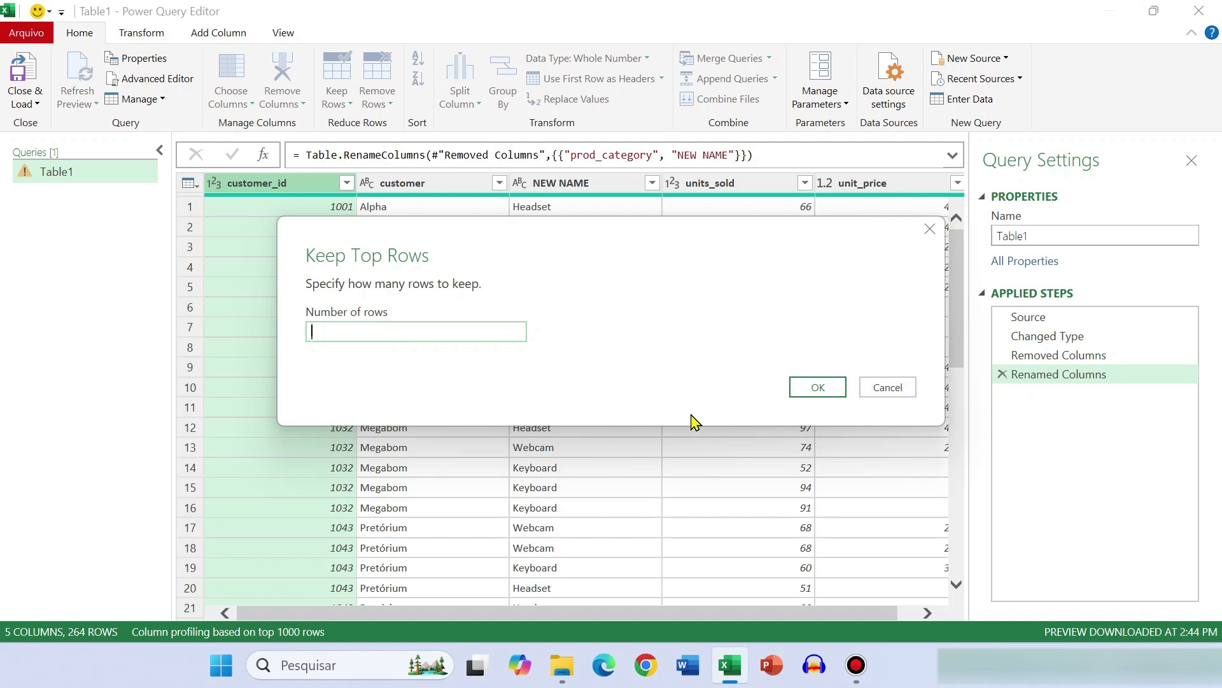
type("10")
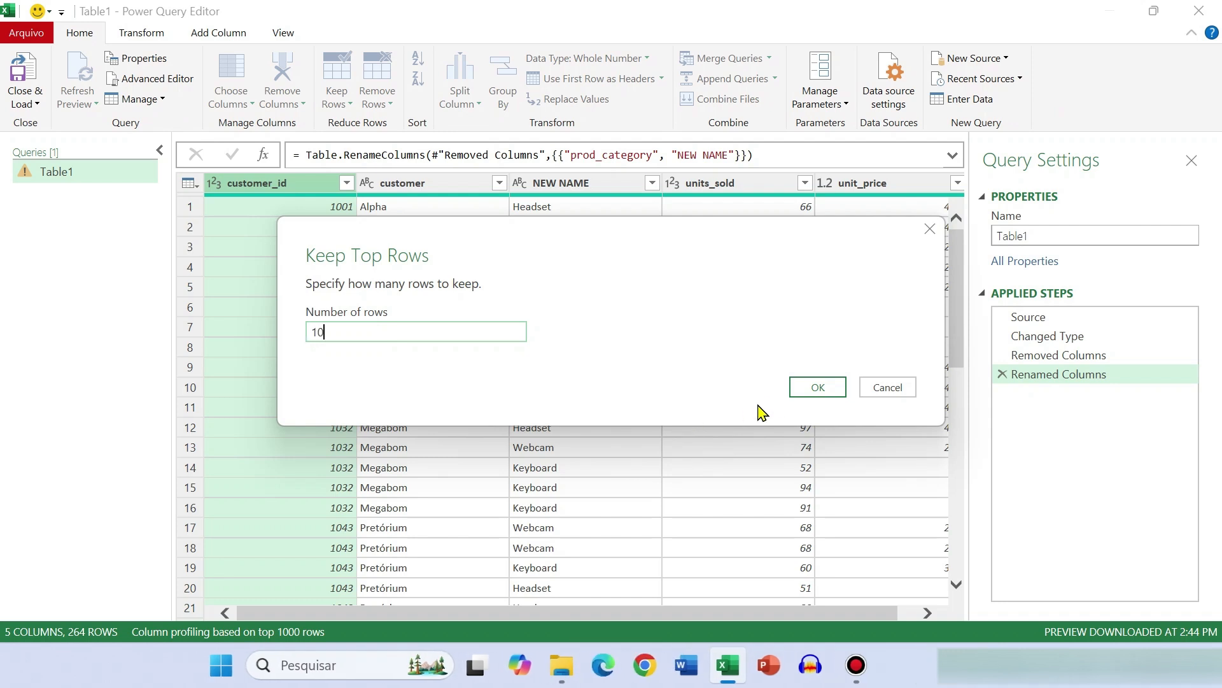
left_click(818, 388)
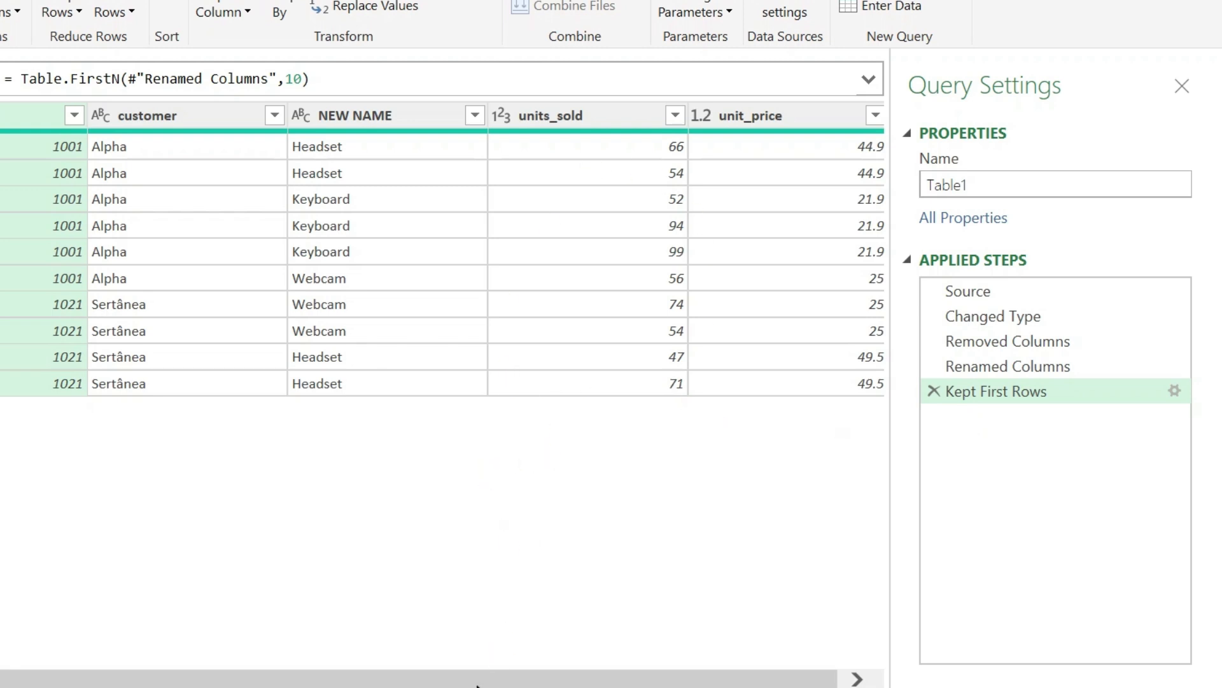
Transform the units_sold column by adding 10 to each value
left_click(605, 115)
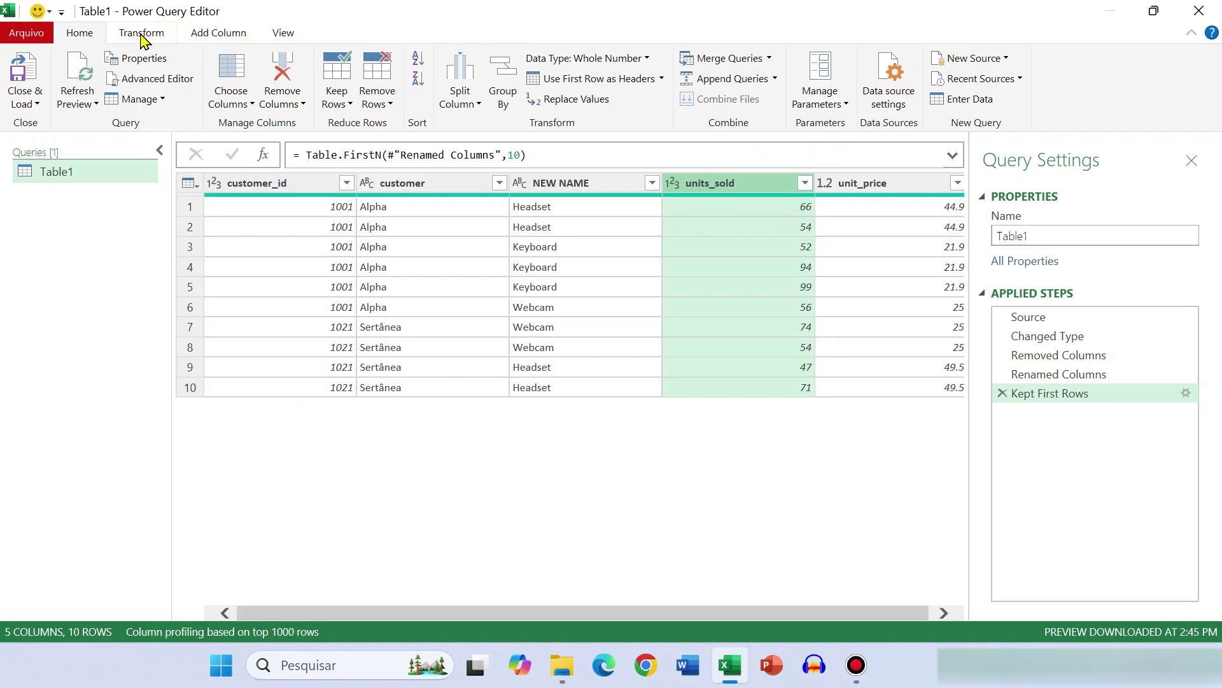
left_click(141, 34)
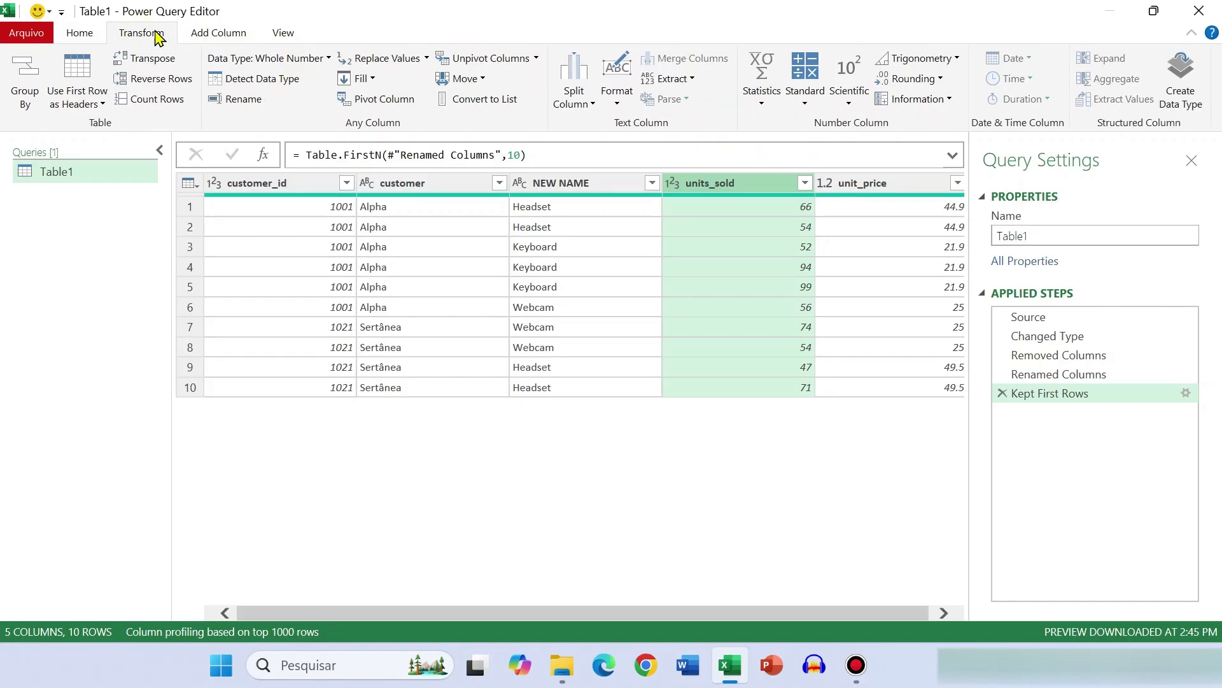
left_click(805, 98)
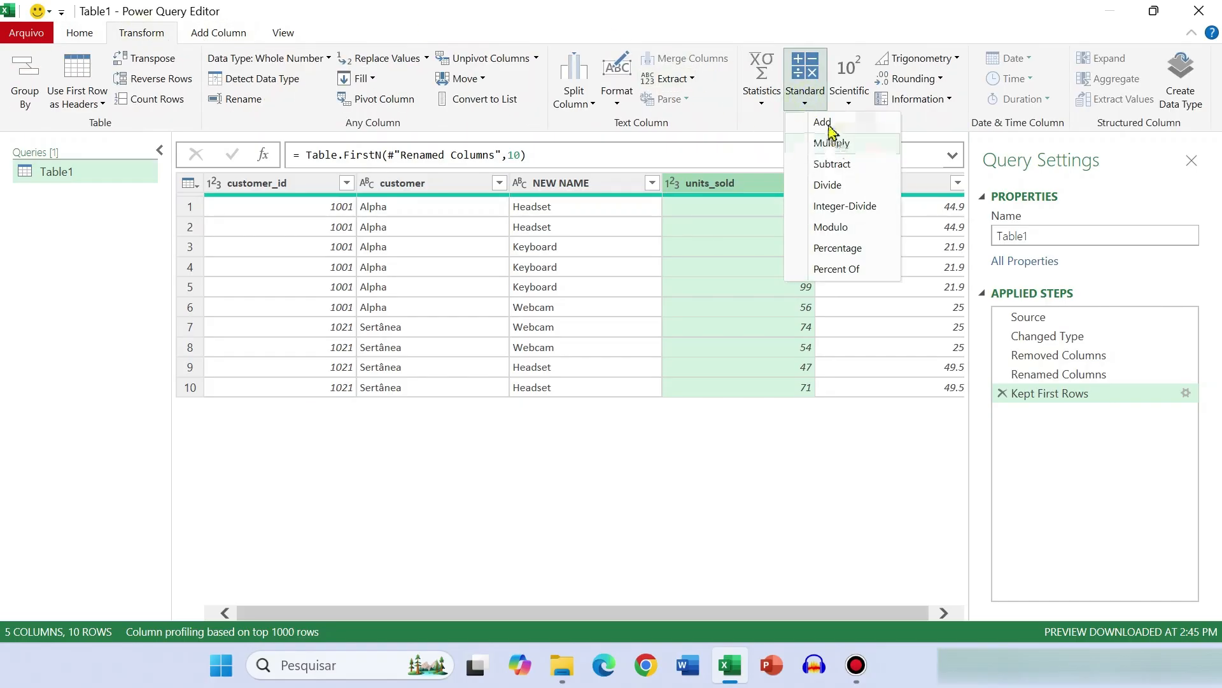
left_click(825, 122)
type("10")
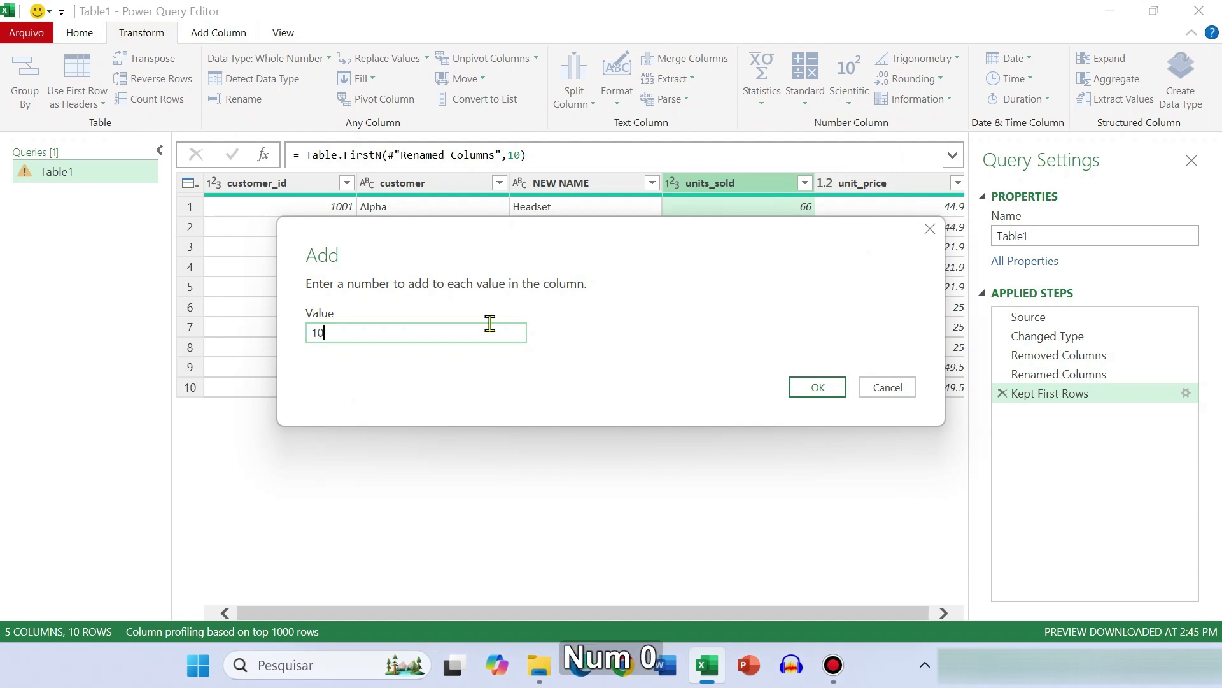
left_click(809, 390)
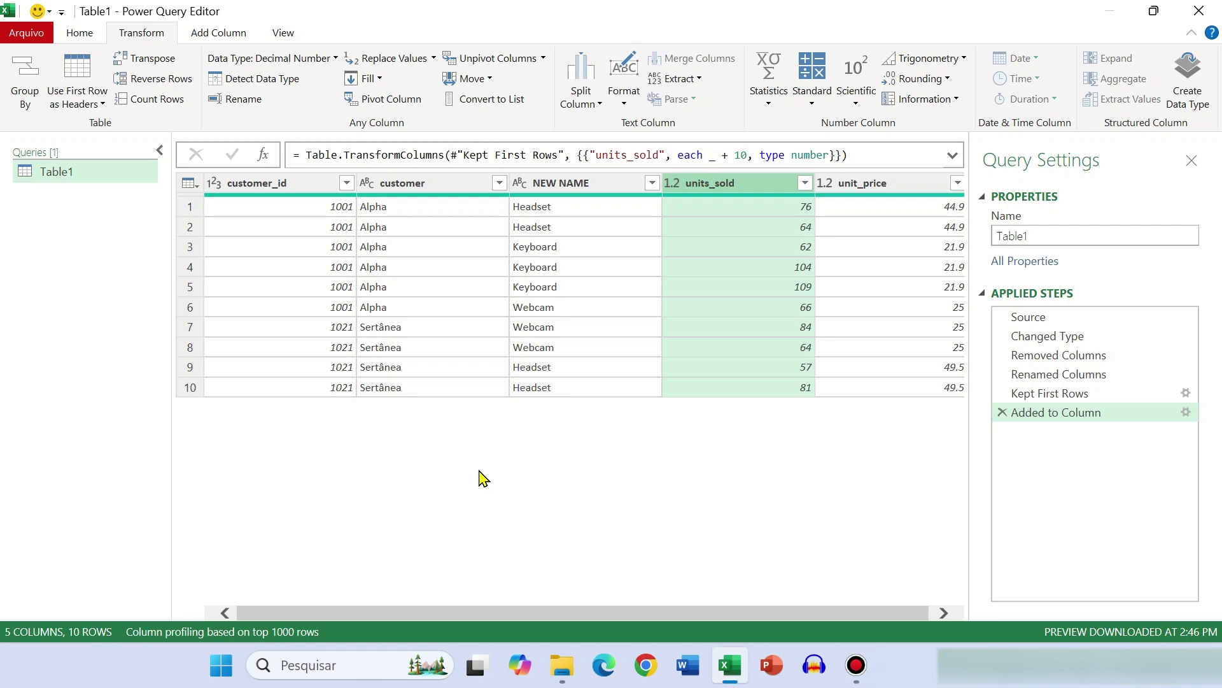
Delete the Added to Column and Kept First Rows applied steps from the query
key("ctrl+z")
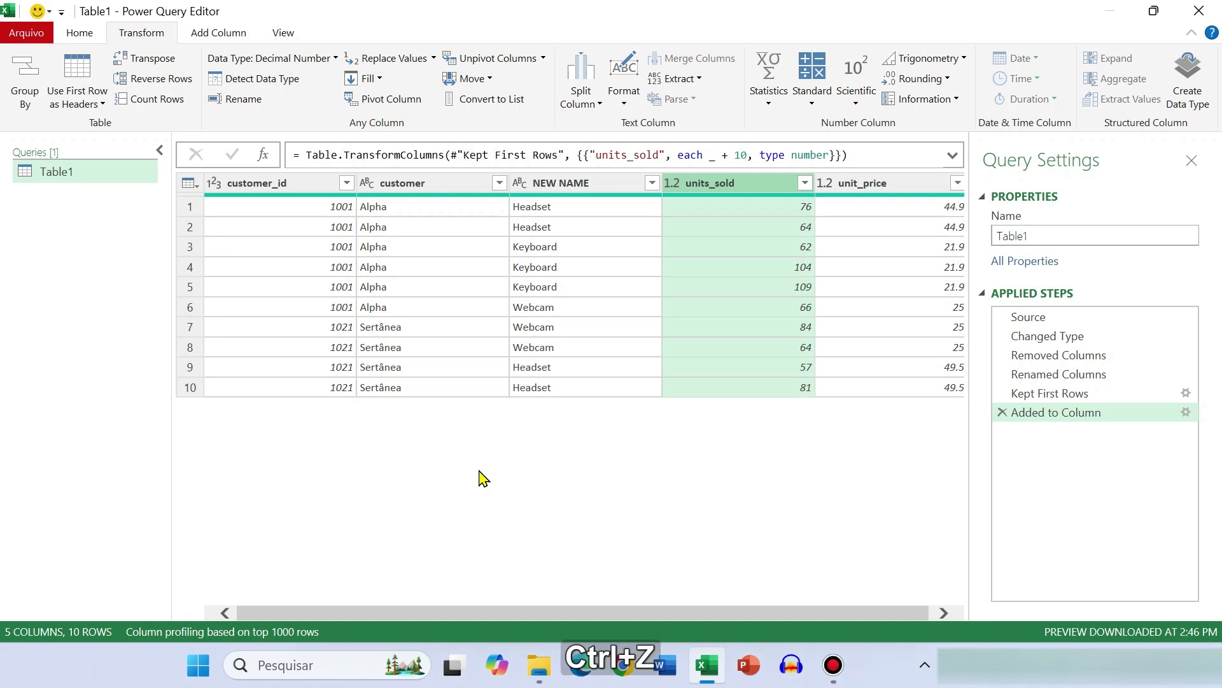
key("ctrl+z")
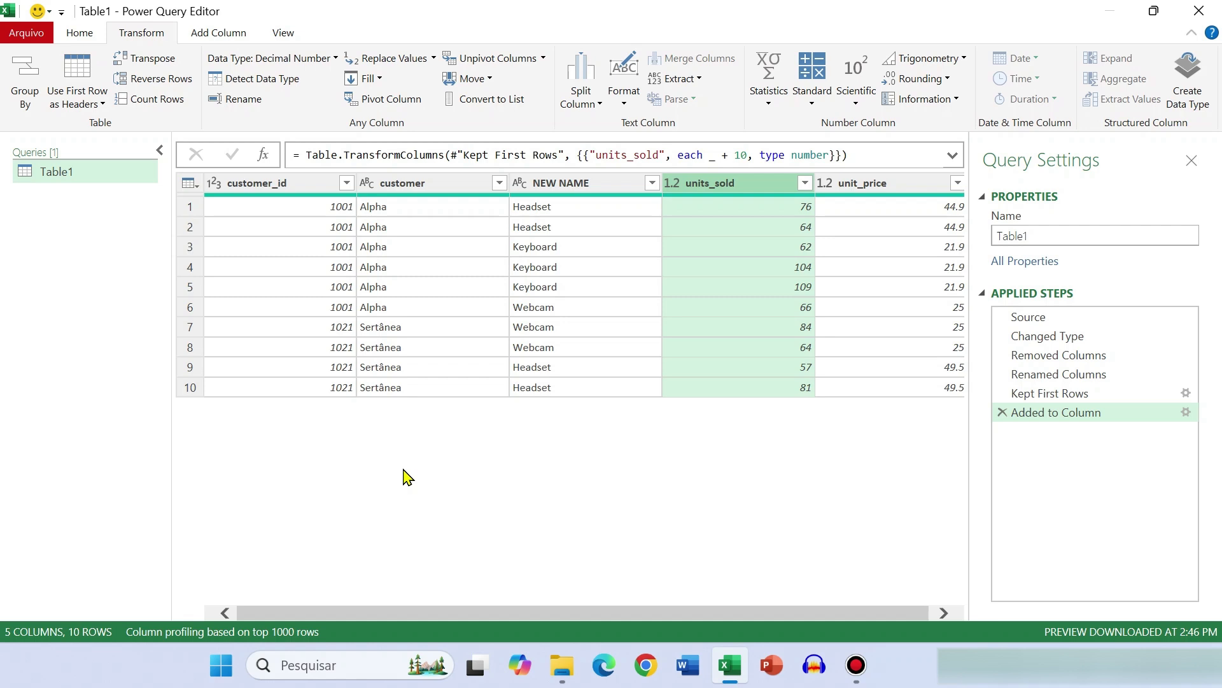
left_click(1002, 412)
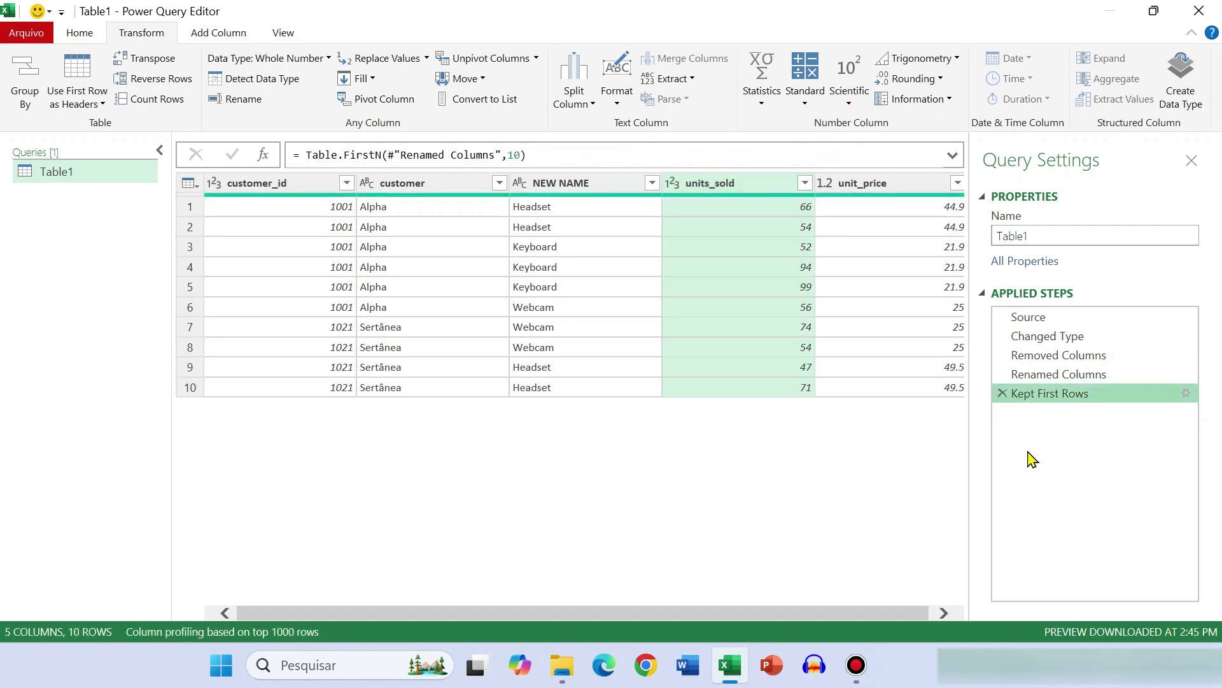
left_click(1002, 393)
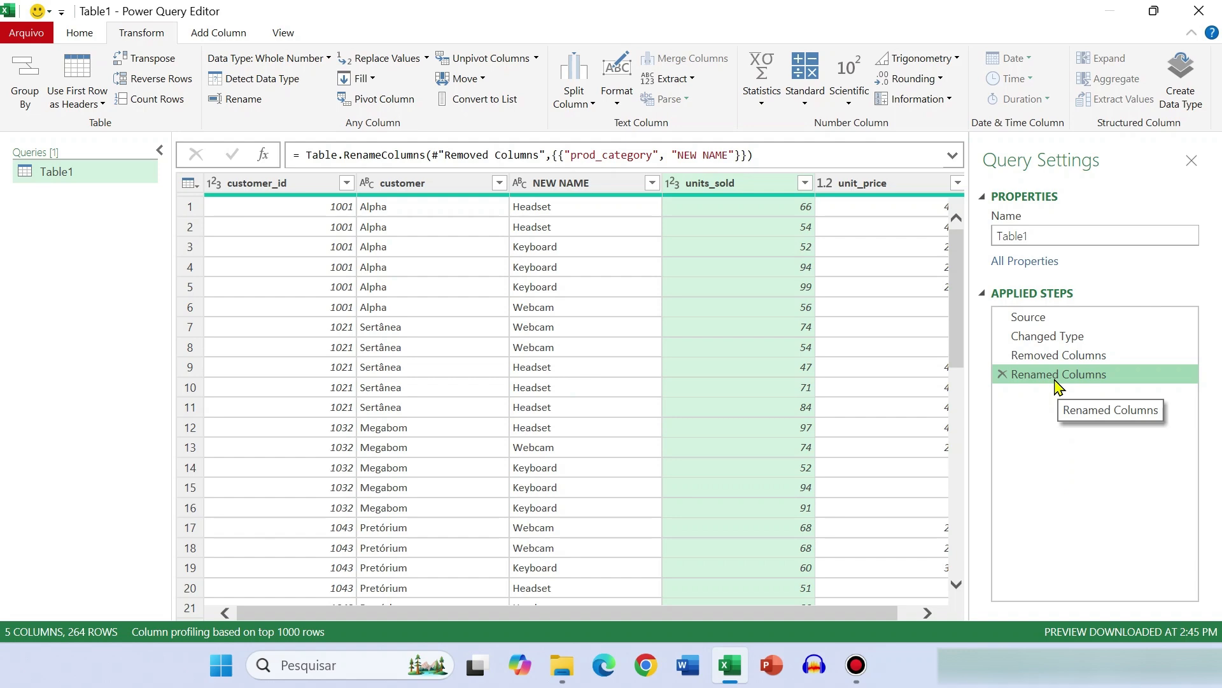
Review the query data at the Removed Columns and Changed Type applied steps
left_click(1052, 356)
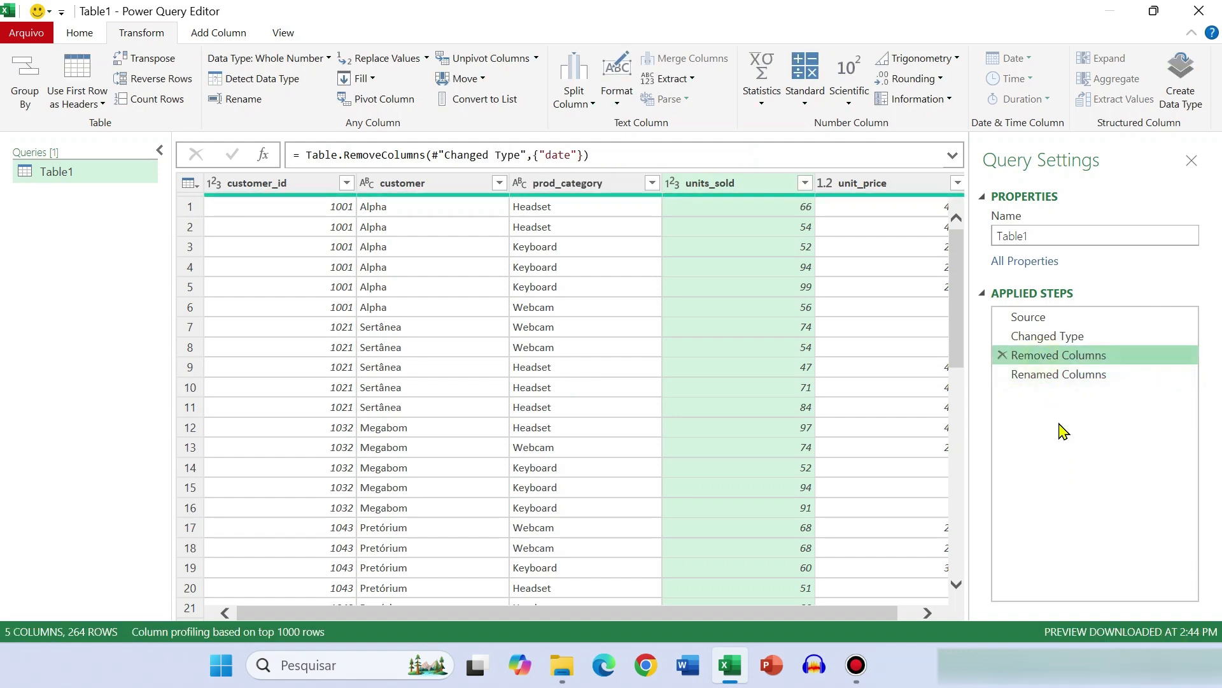
left_click(1043, 336)
left_click(1034, 357)
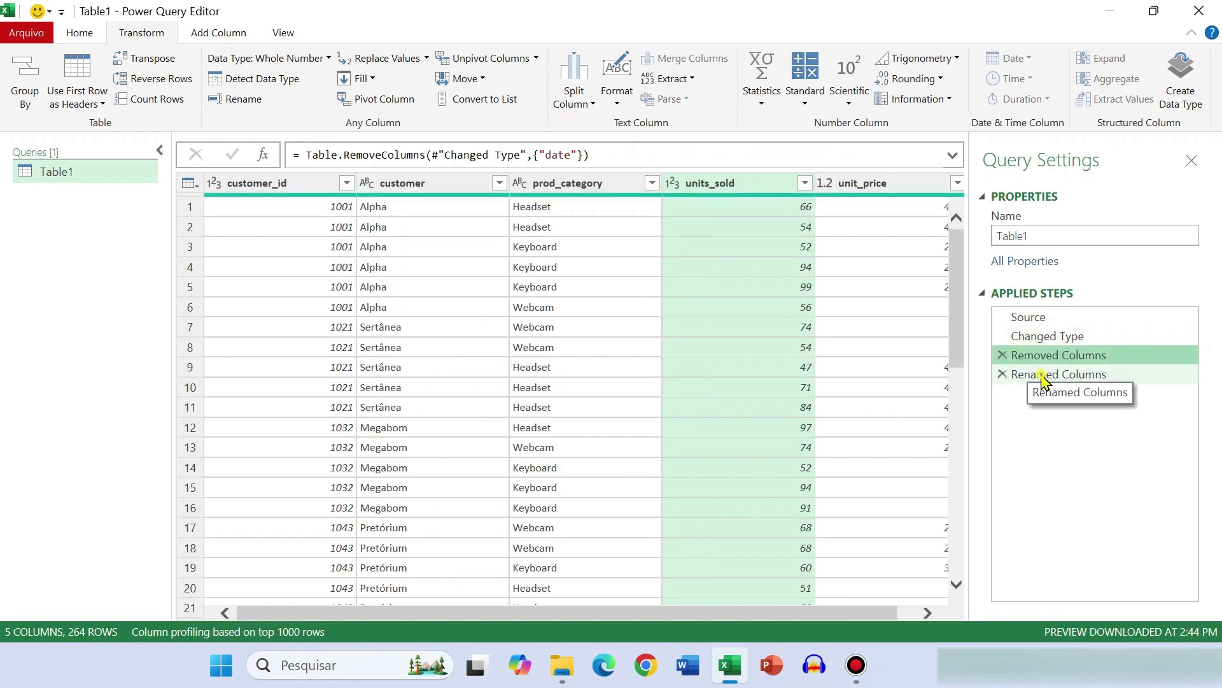
Delete the Renamed Columns and Removed Columns applied steps from the query
left_click(1050, 375)
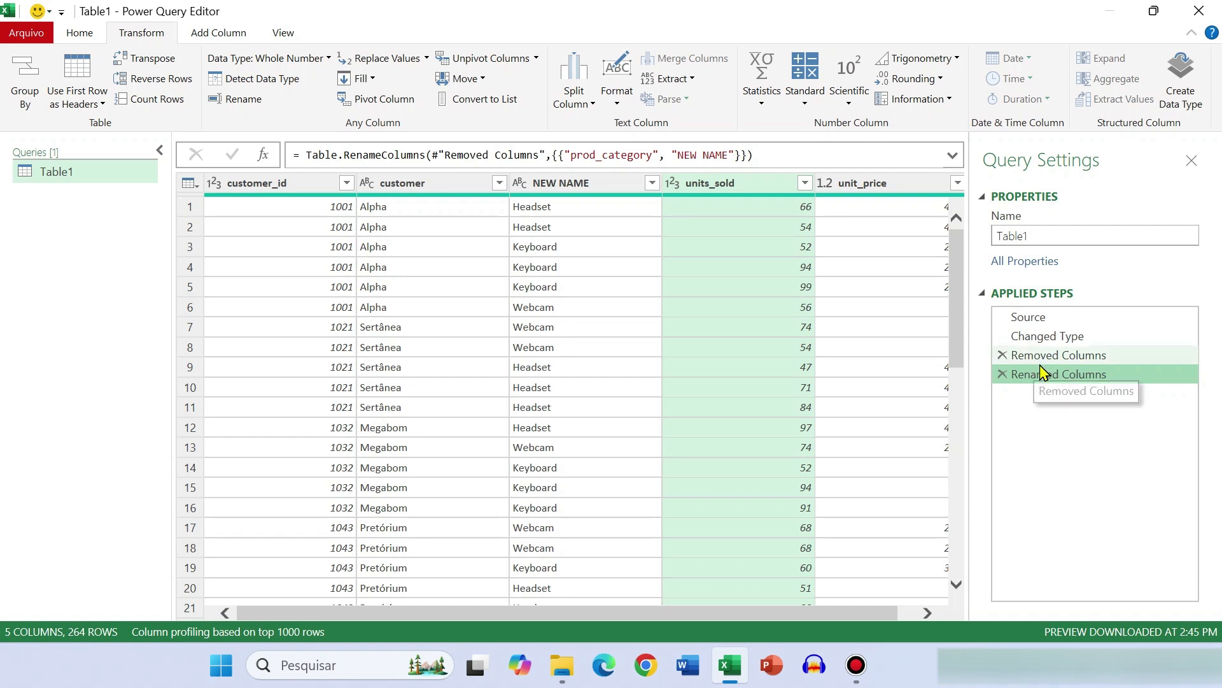
left_click(1059, 357)
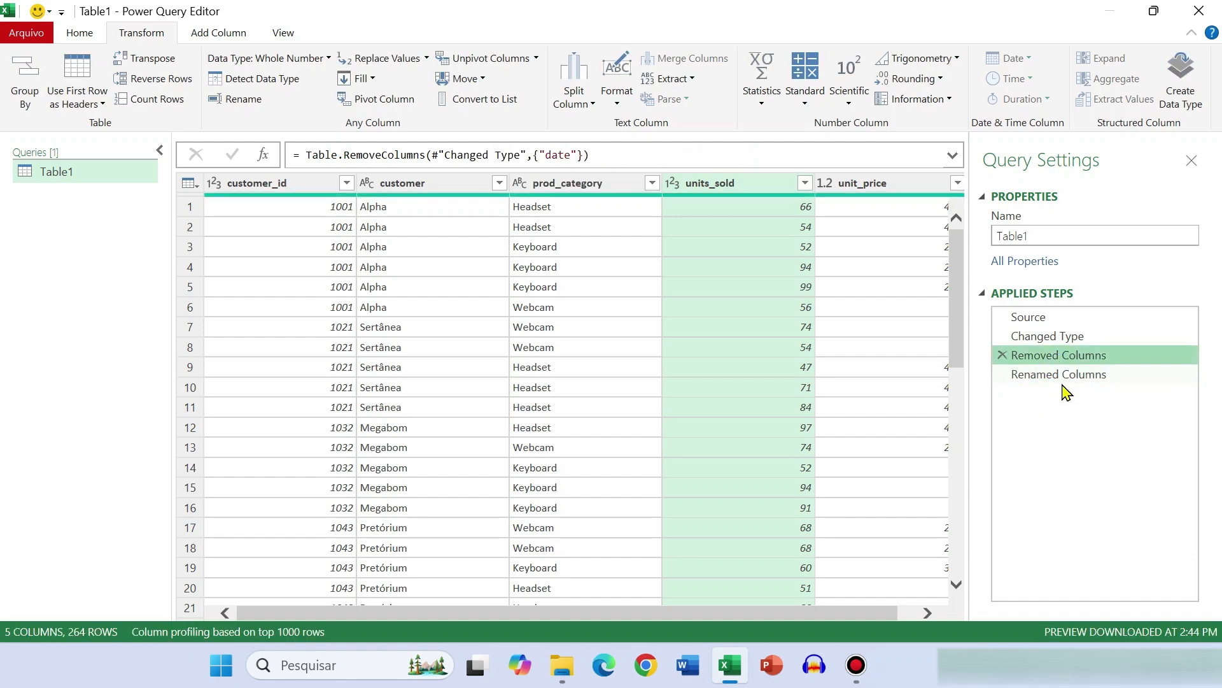
left_click(1002, 376)
left_click(1002, 356)
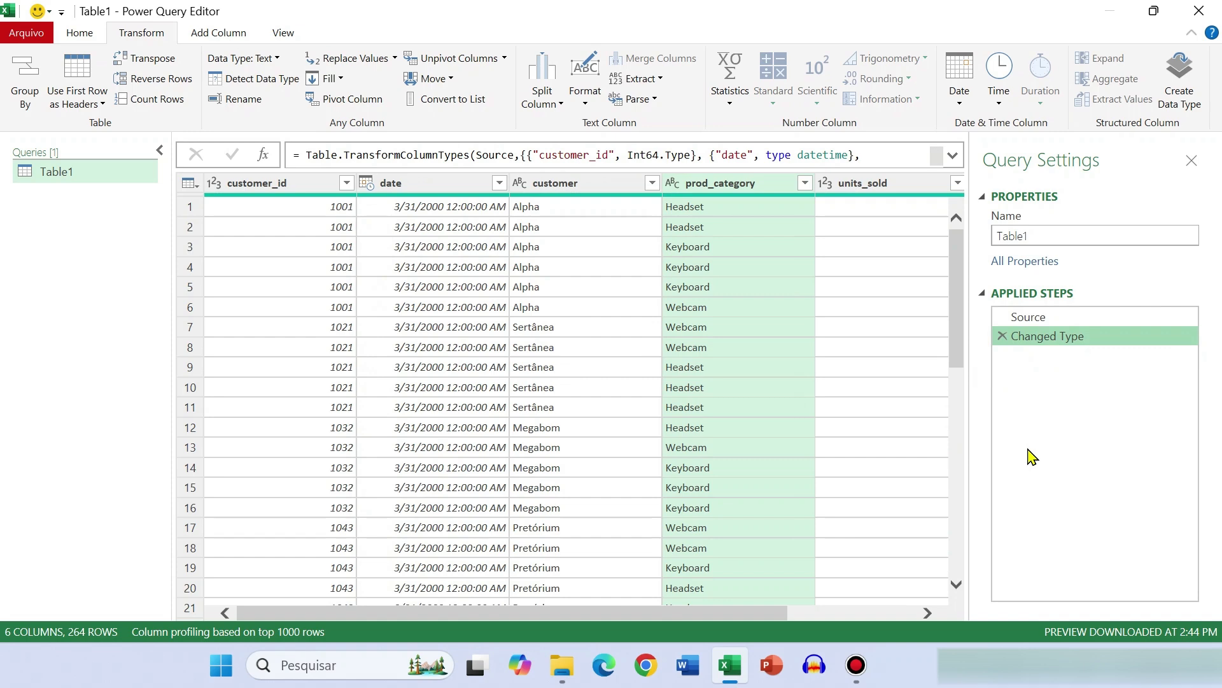
Keep only the prod_category column in the query by using Remove Other Columns
left_click_drag(662, 613, 547, 612)
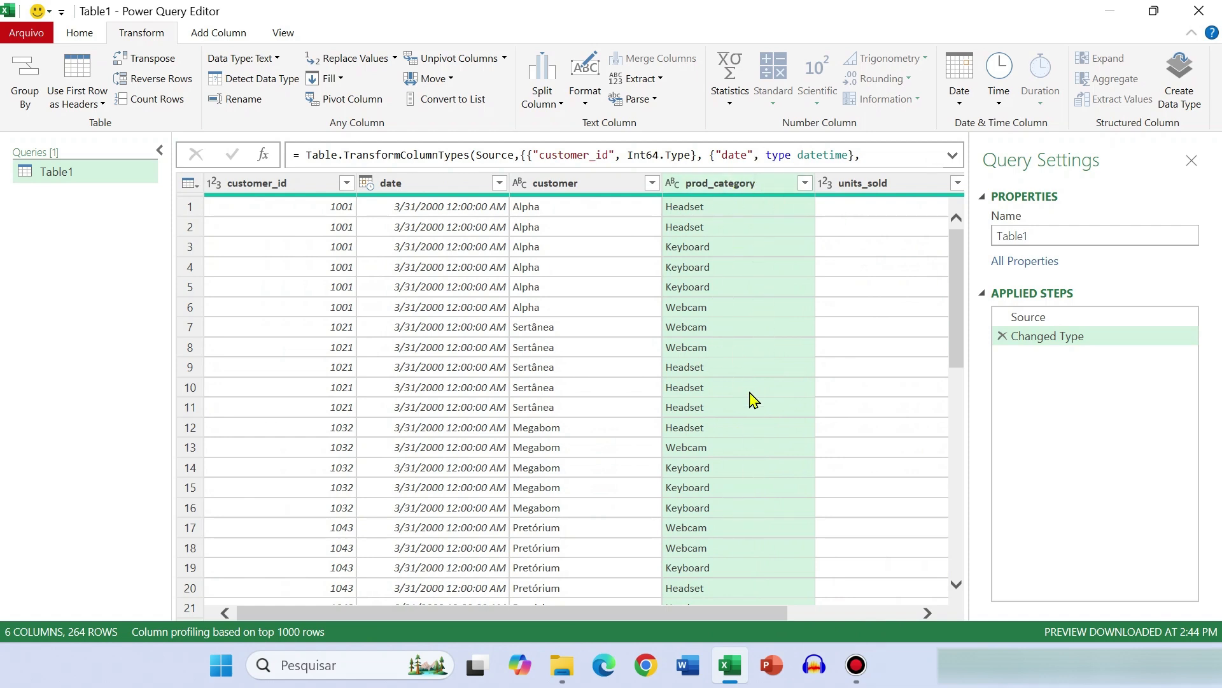
left_click(79, 35)
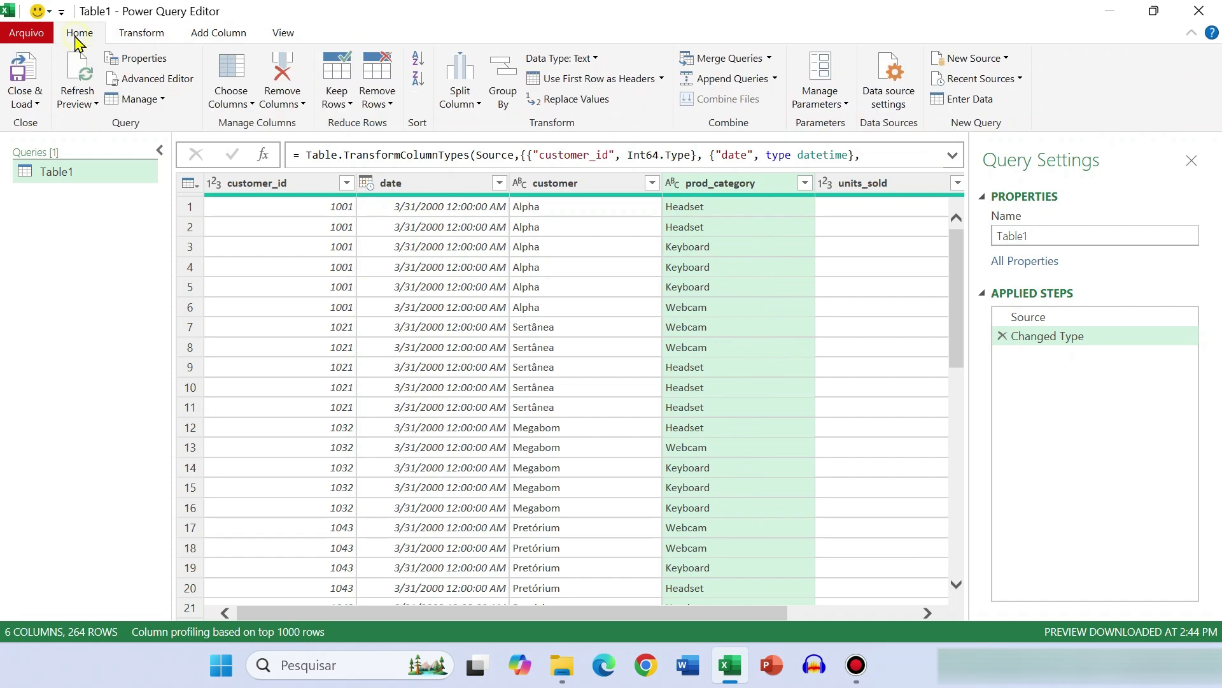
left_click(290, 104)
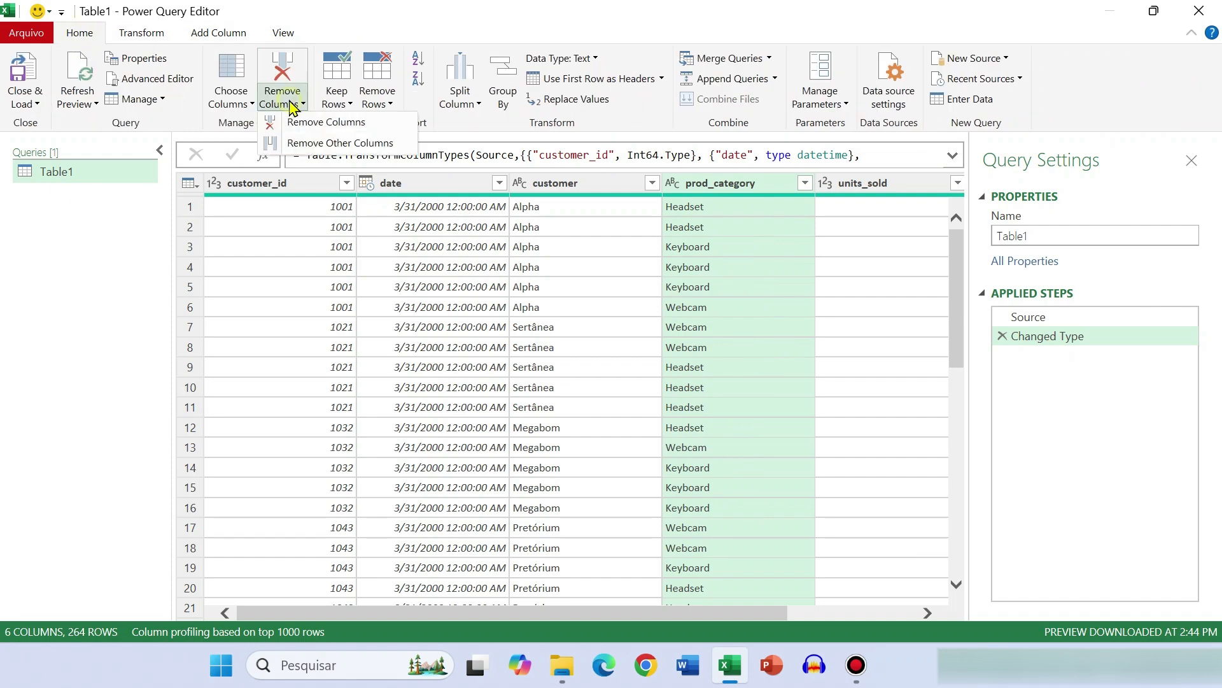
left_click(349, 143)
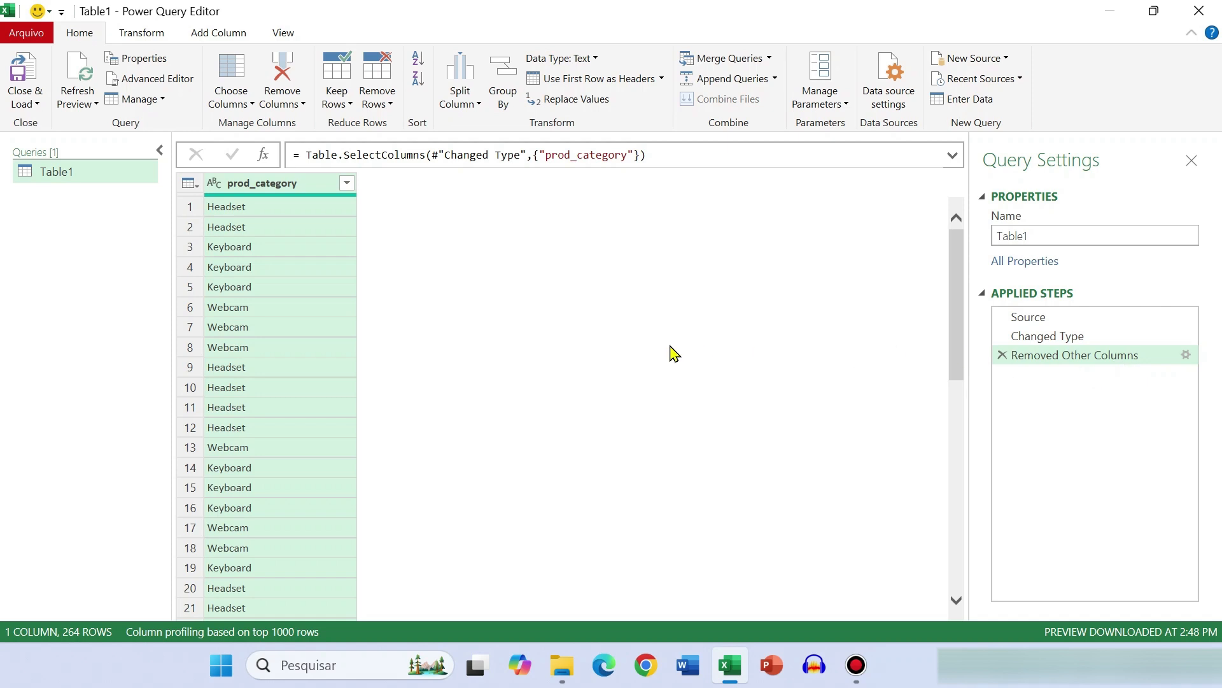
Rename the prod_category column to NEW NAME
double_click(301, 187)
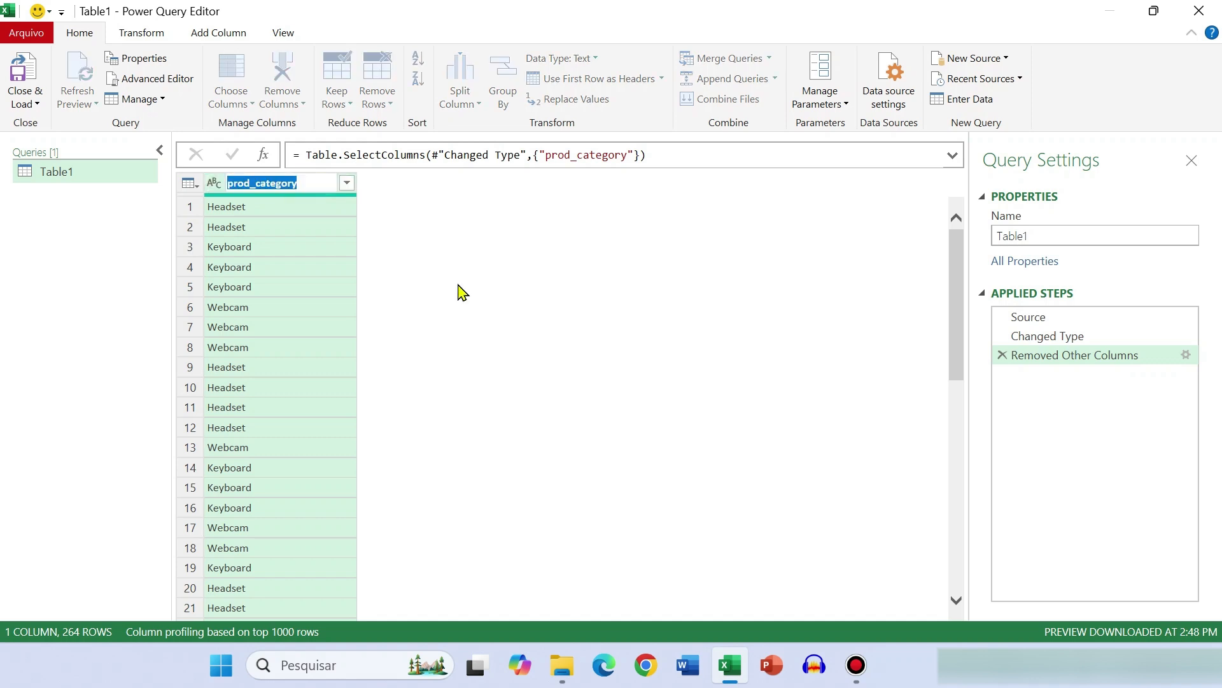
type("NEW NAME")
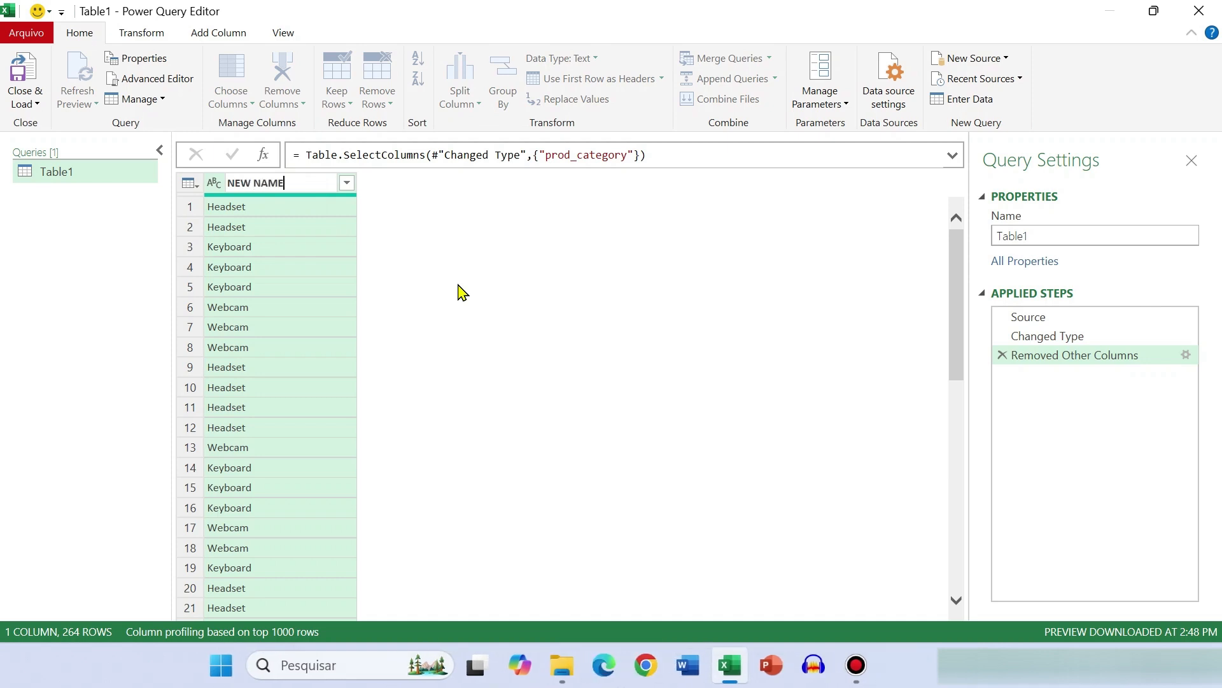
key("Return")
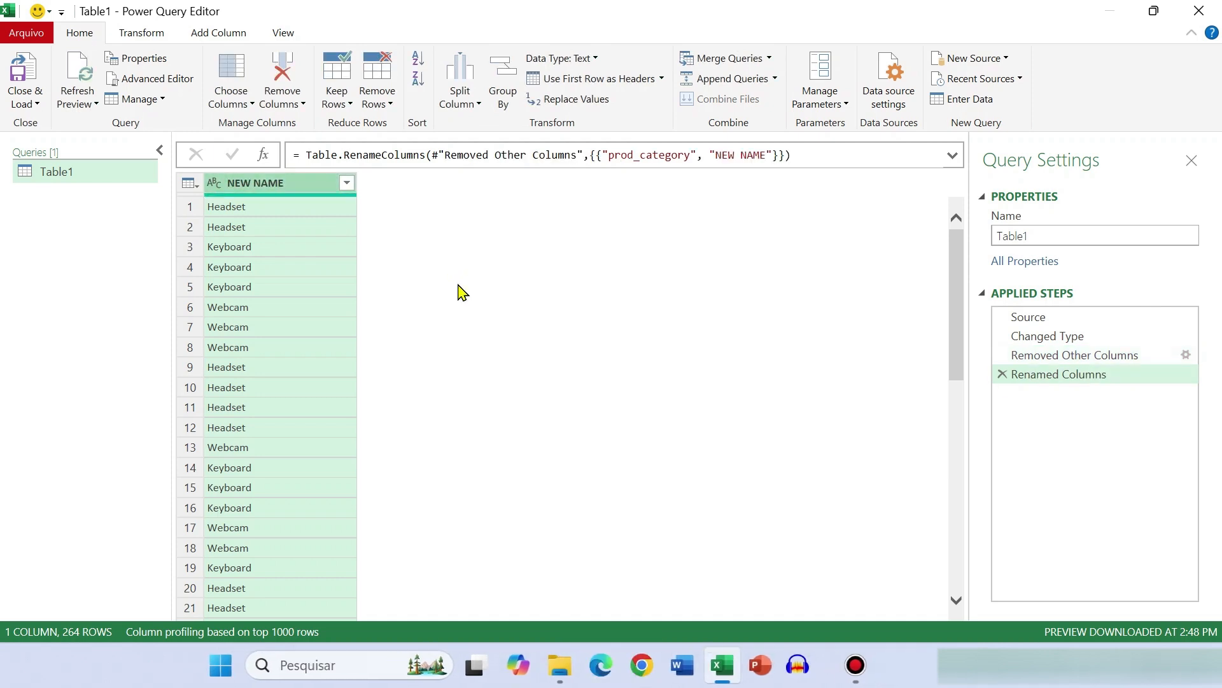
Compare the query data at the Changed Type, Removed Other Columns and Renamed Columns applied steps
left_click(1048, 360)
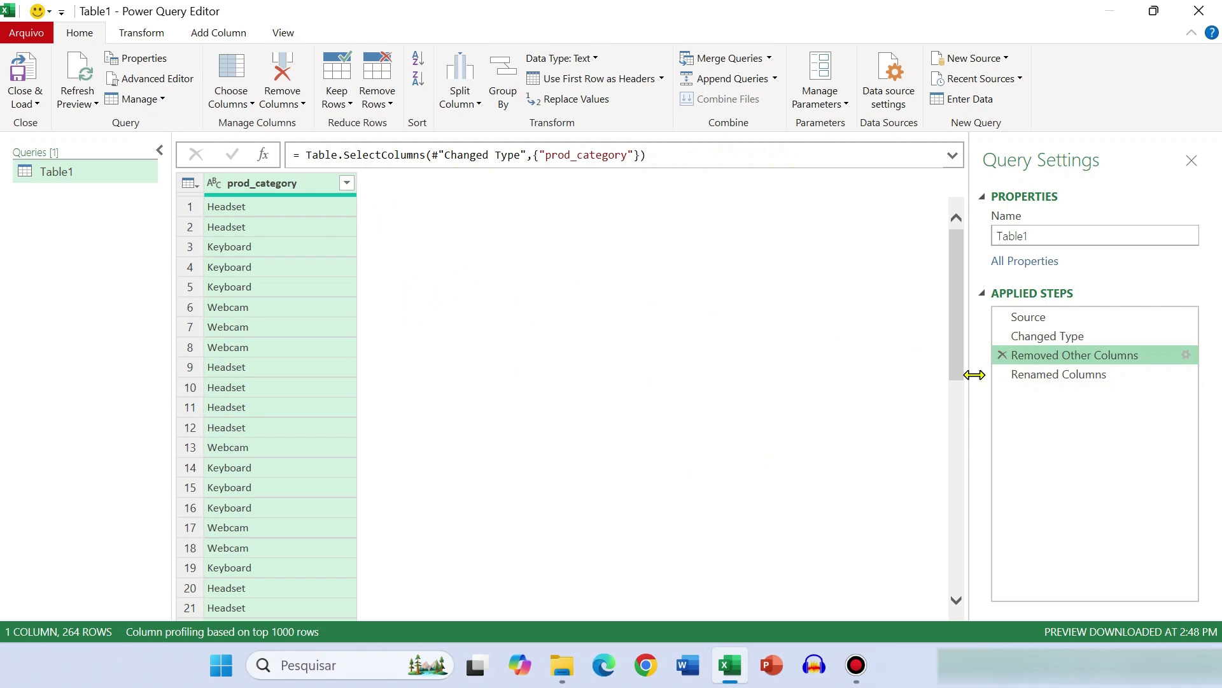
left_click(1049, 340)
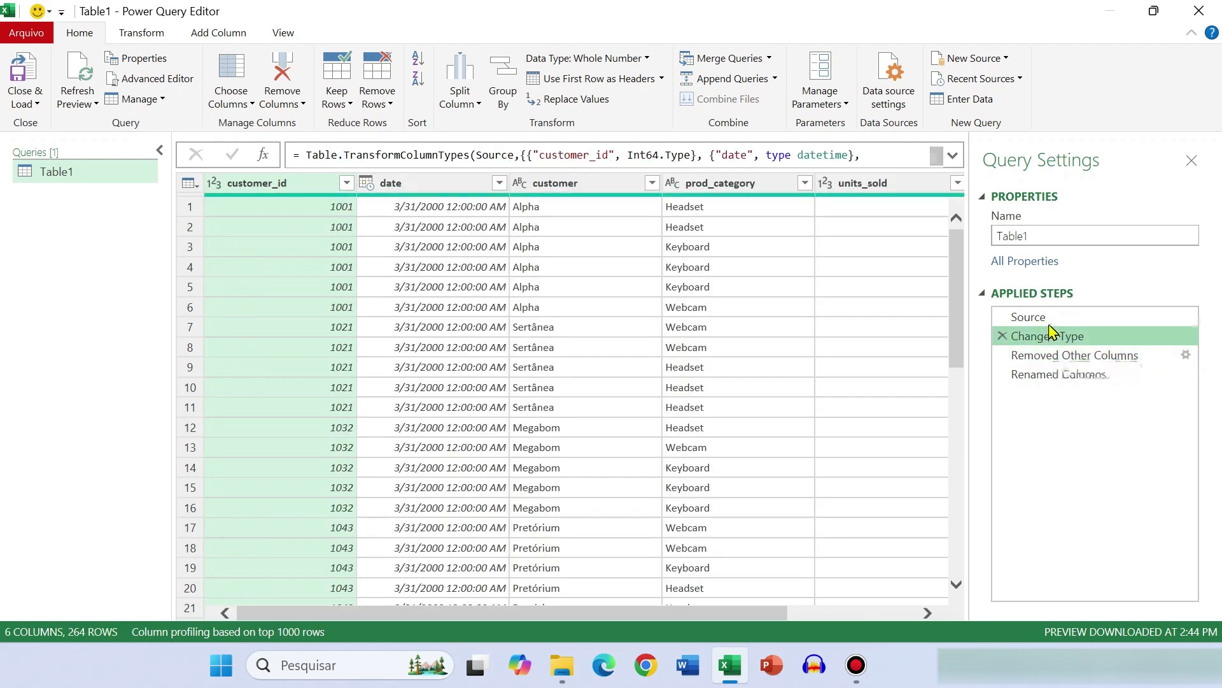
left_click(1050, 356)
left_click(1012, 374)
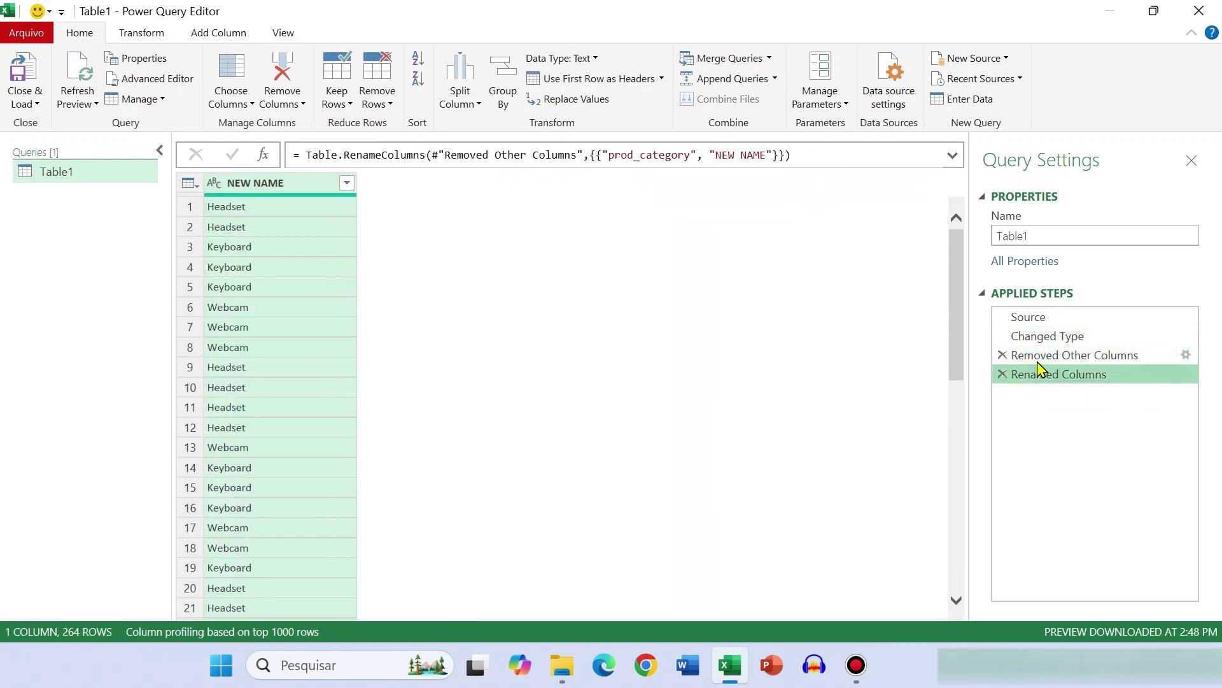
left_click(1012, 355)
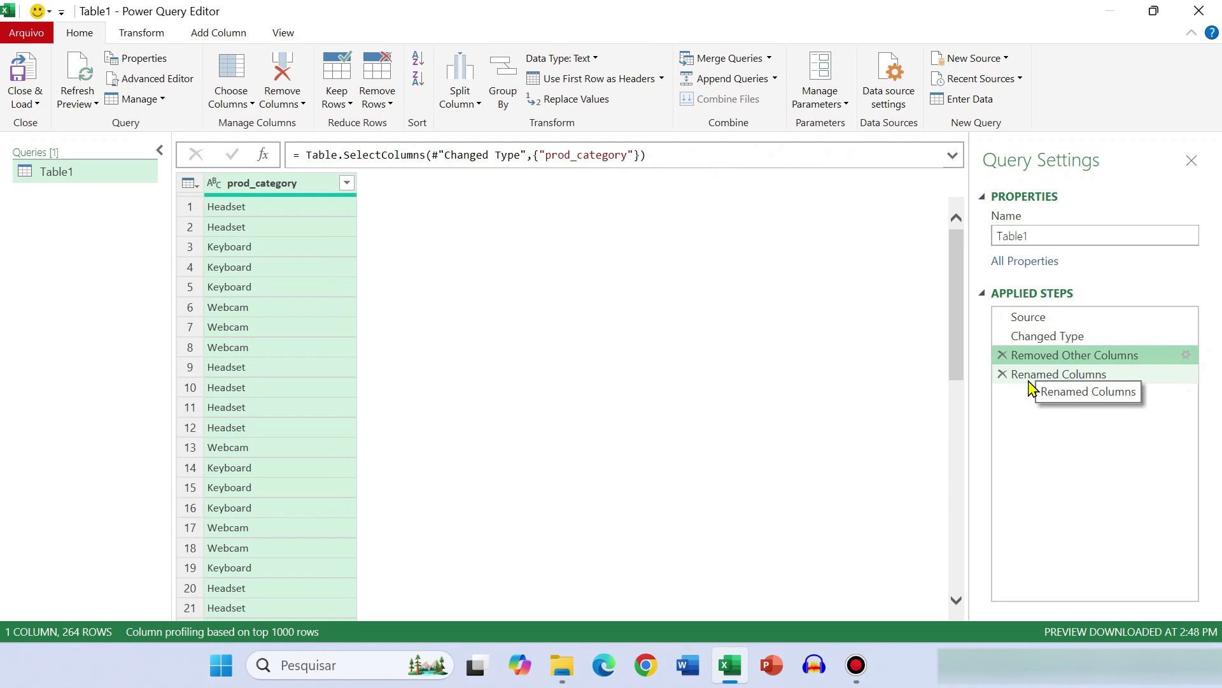
left_click(1041, 379)
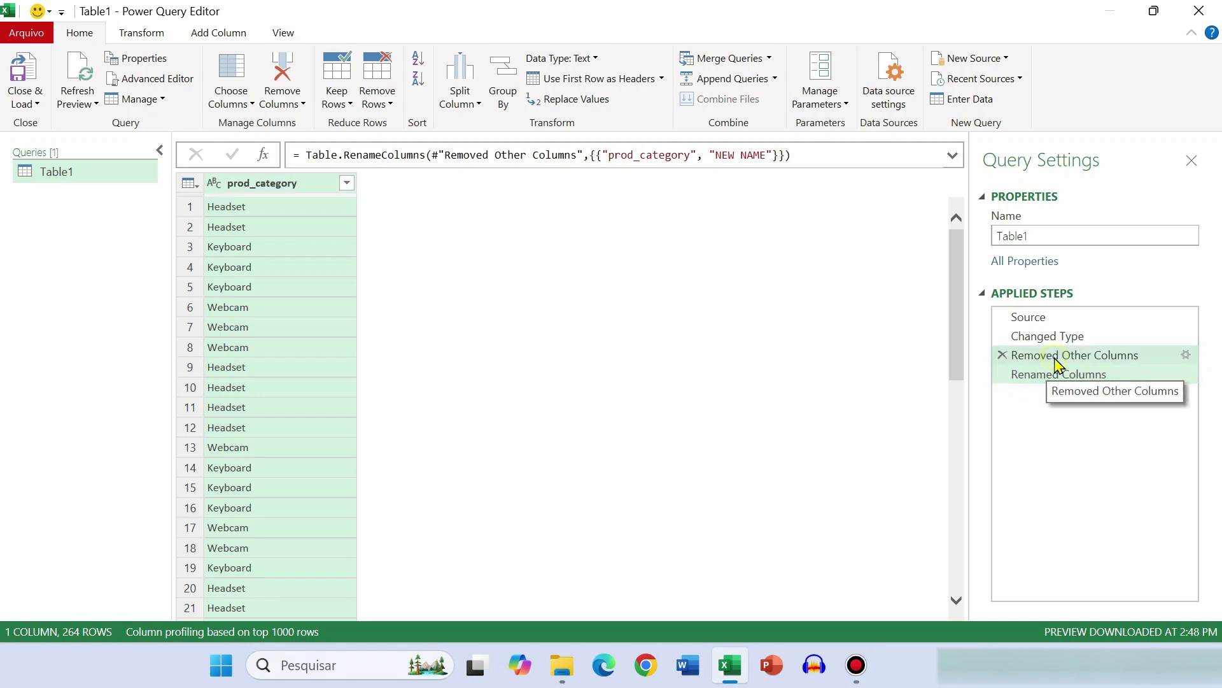
left_click(1044, 357)
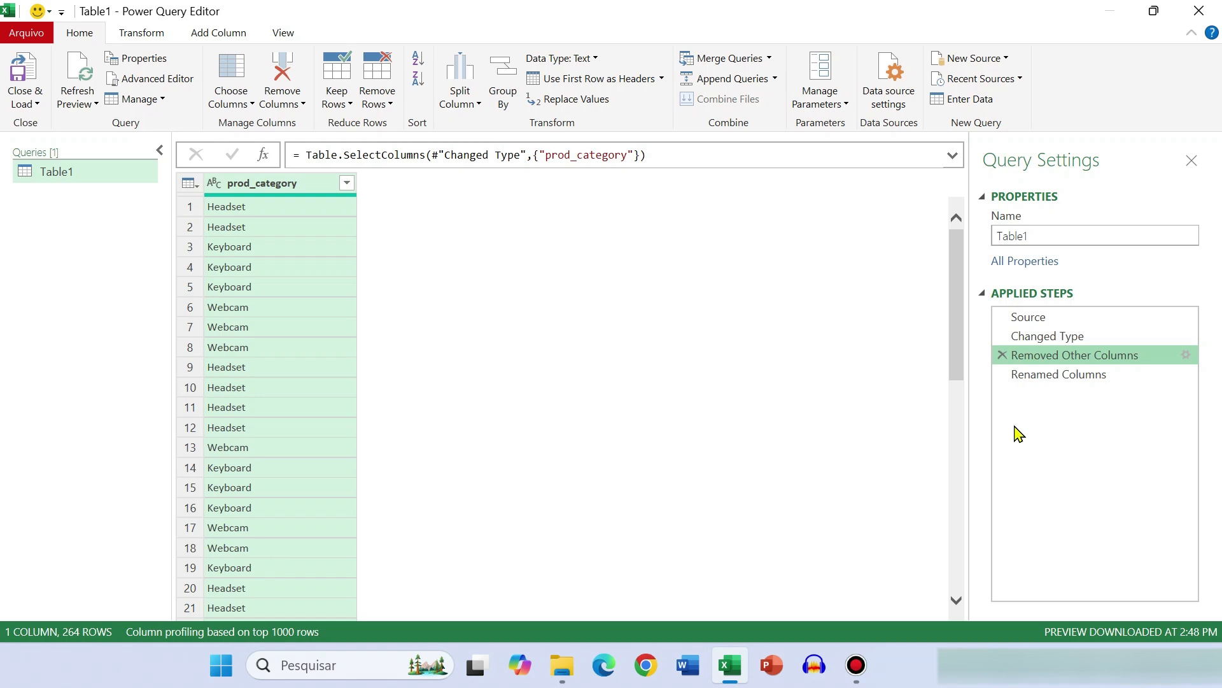
Close the query editor, discarding the query, and undo the conversion of the sales data to a table
left_click(1196, 21)
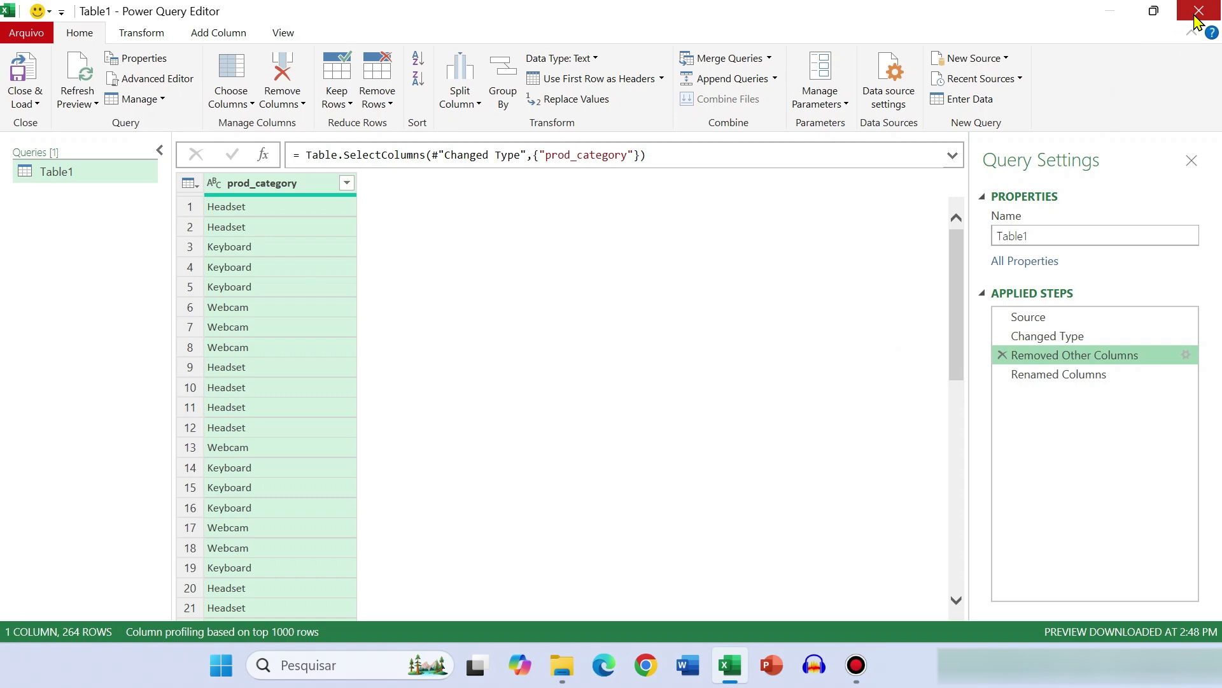
left_click(705, 363)
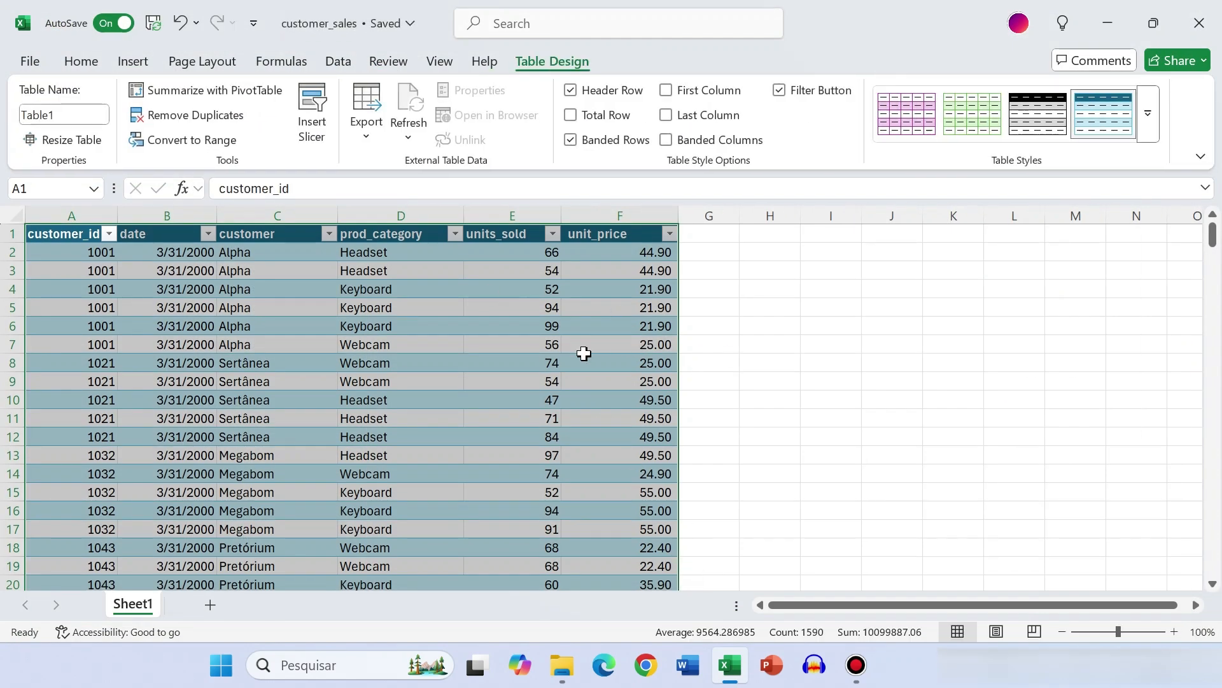
left_click(781, 333)
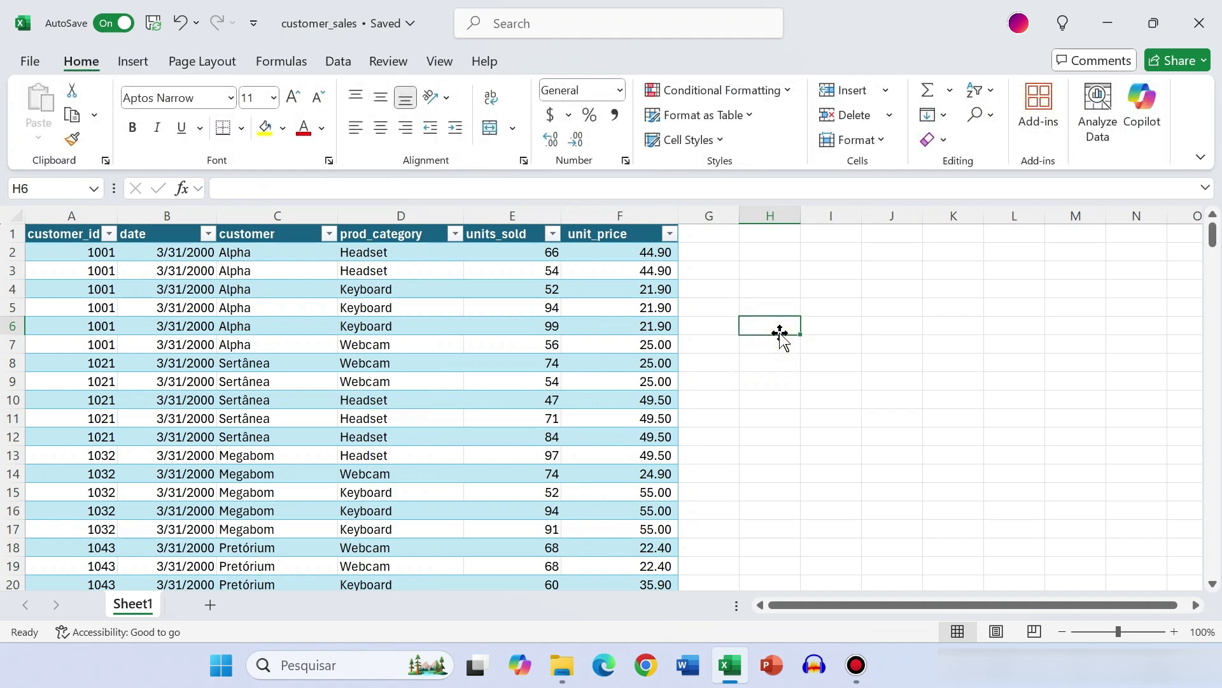
key("ctrl+z")
Load the sales data range $A$1:$F$265 into Power Query as a table with headers
left_click(121, 238)
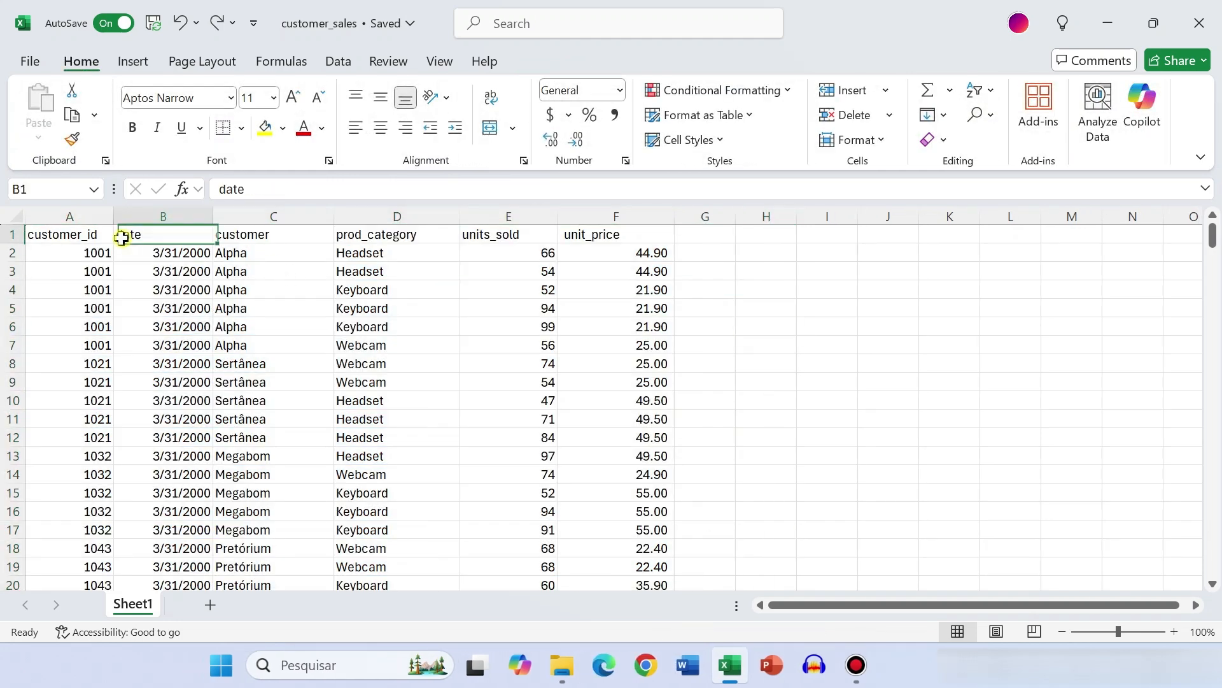
left_click(338, 61)
left_click(79, 141)
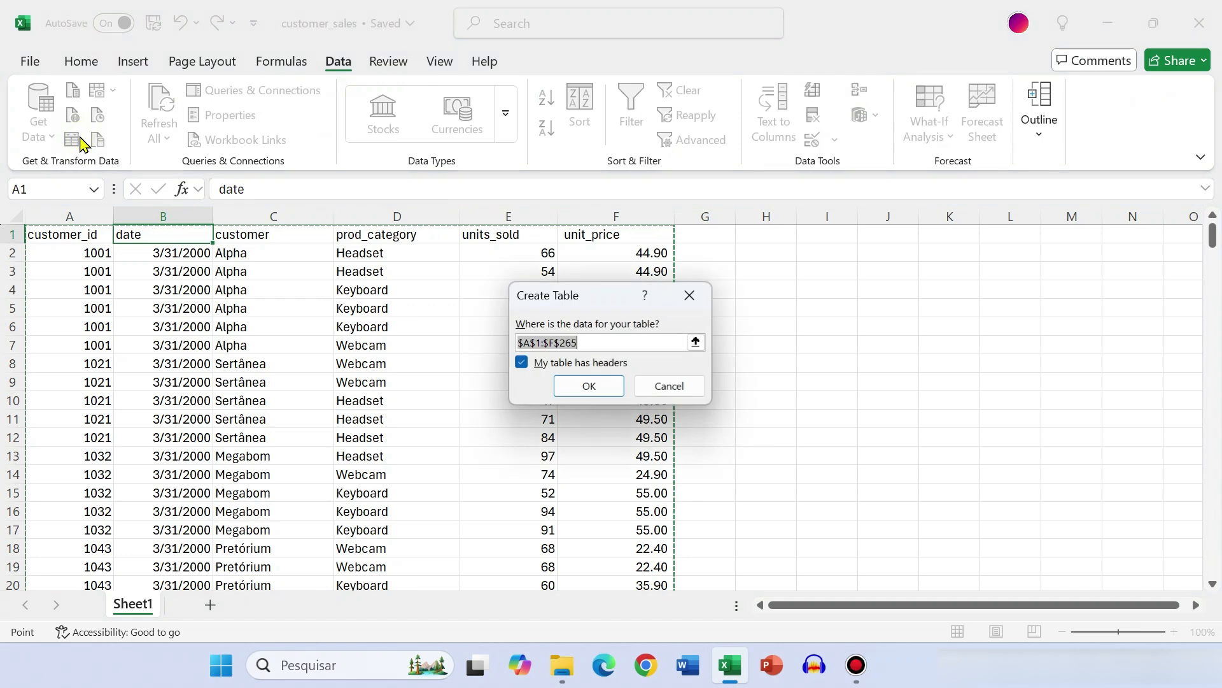
left_click(584, 388)
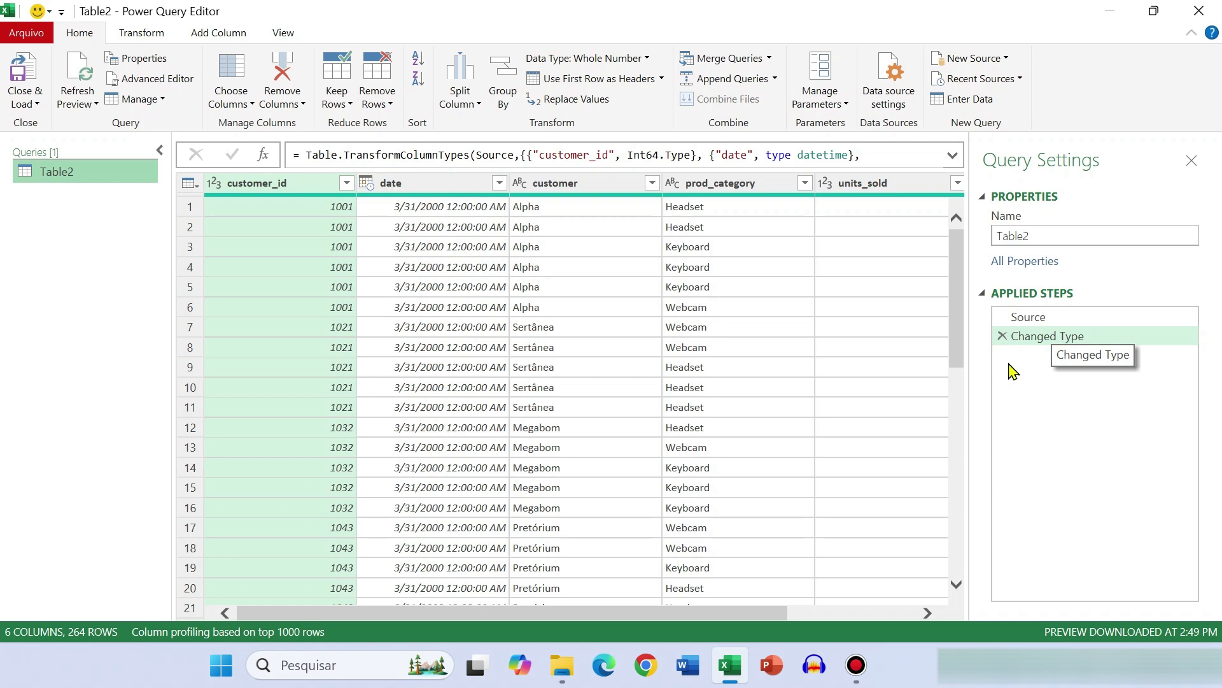
Examine the Source step's formula, including its Excel.CurrentWorkbook() function, the Table2 name and the Content reference
left_click(1040, 319)
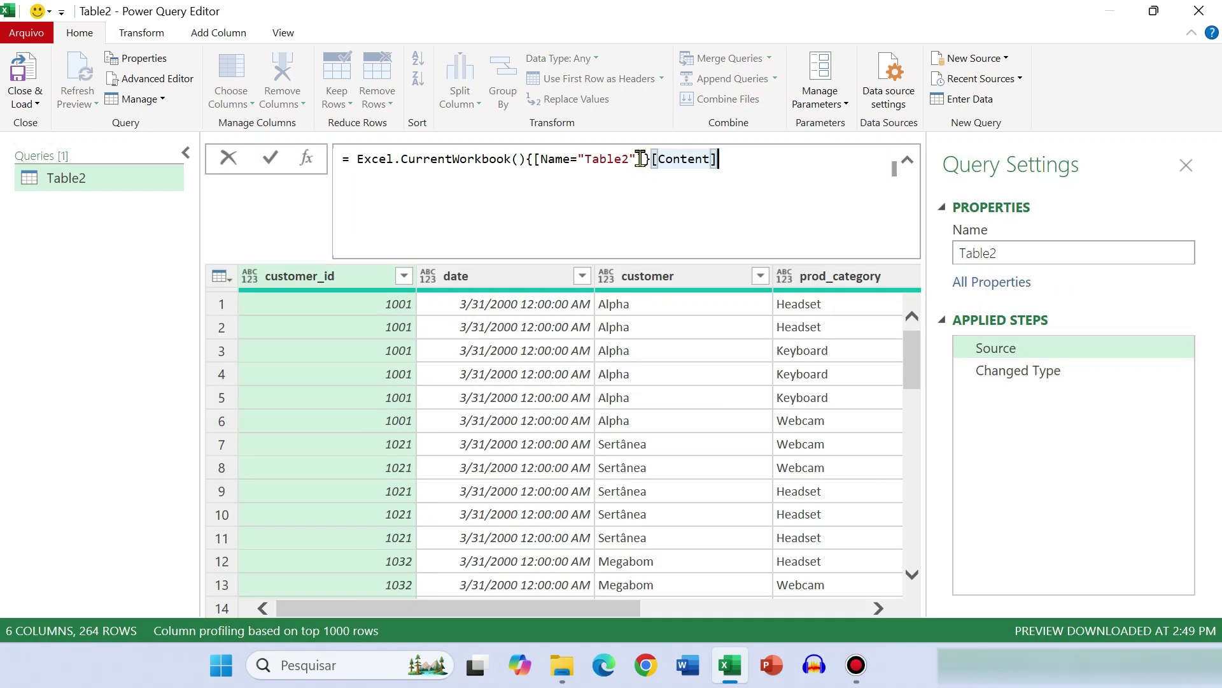
key("ctrl+shift+KP_Add")
key("ctrl+shift+KP_Add")
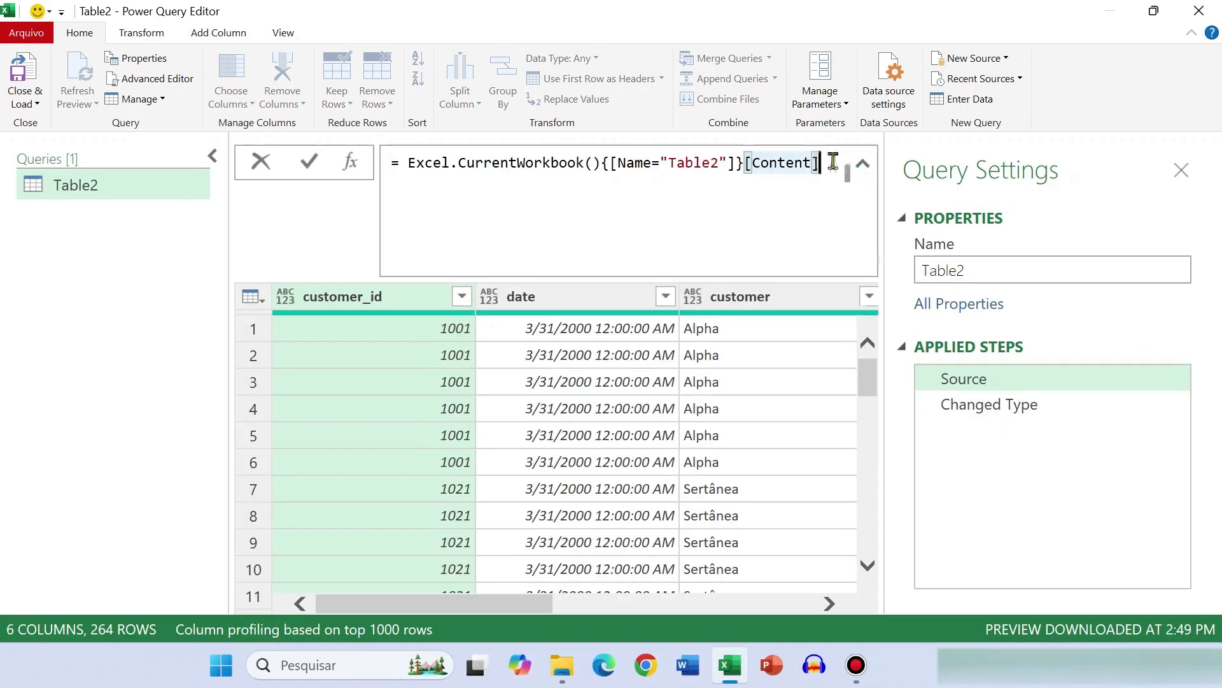
left_click_drag(829, 167, 390, 163)
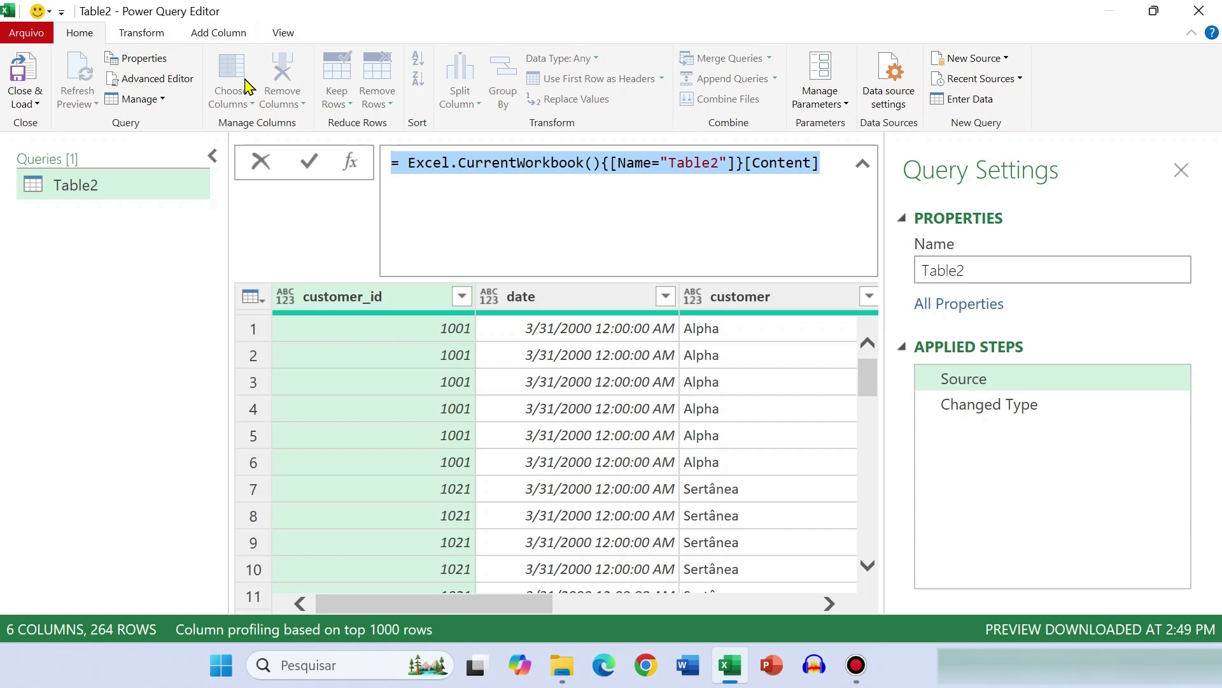
left_click(496, 179)
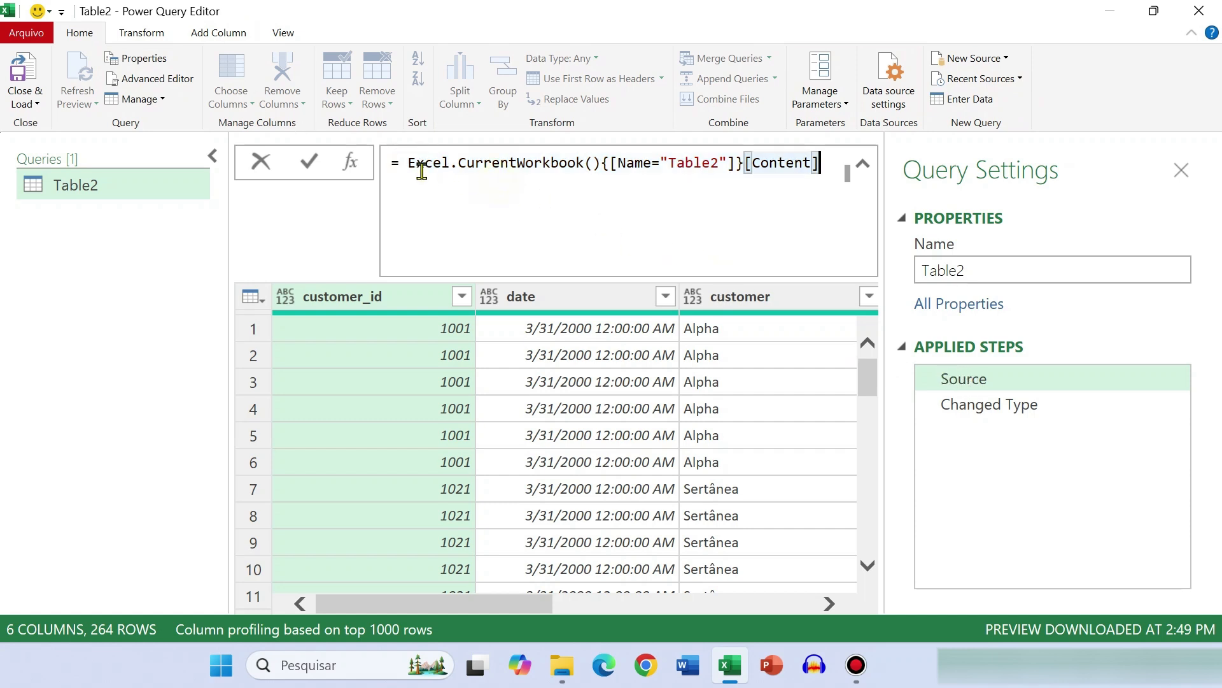
left_click_drag(408, 164, 584, 164)
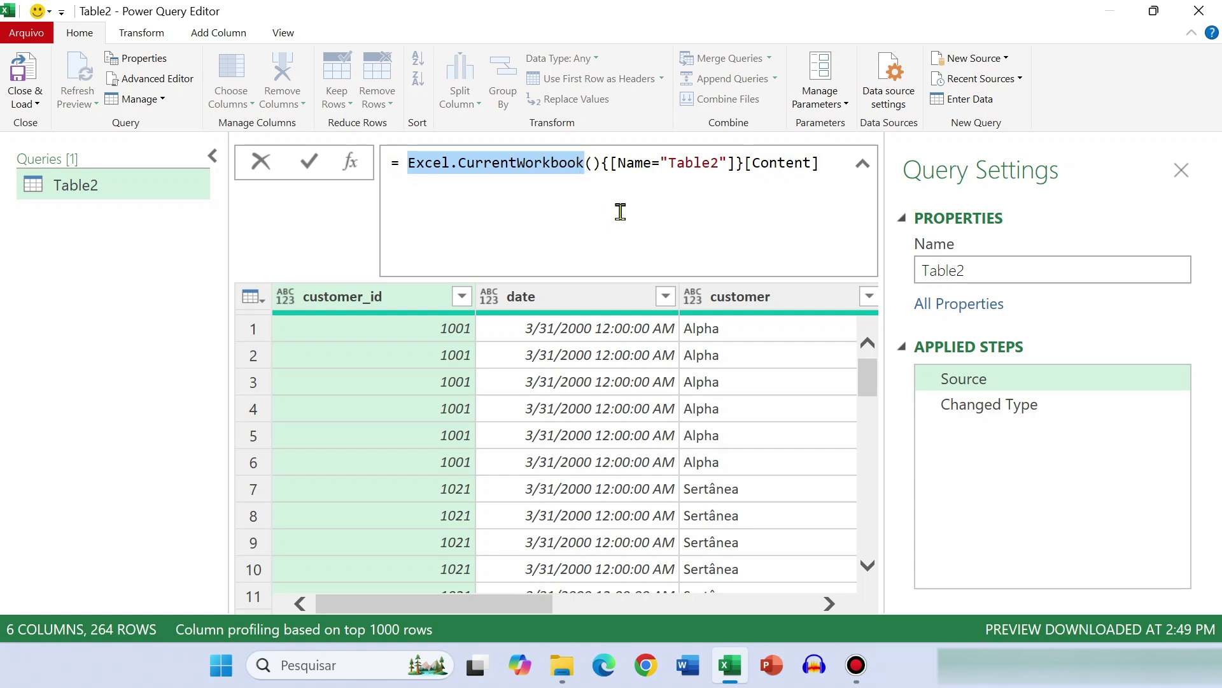
left_click_drag(668, 163, 726, 163)
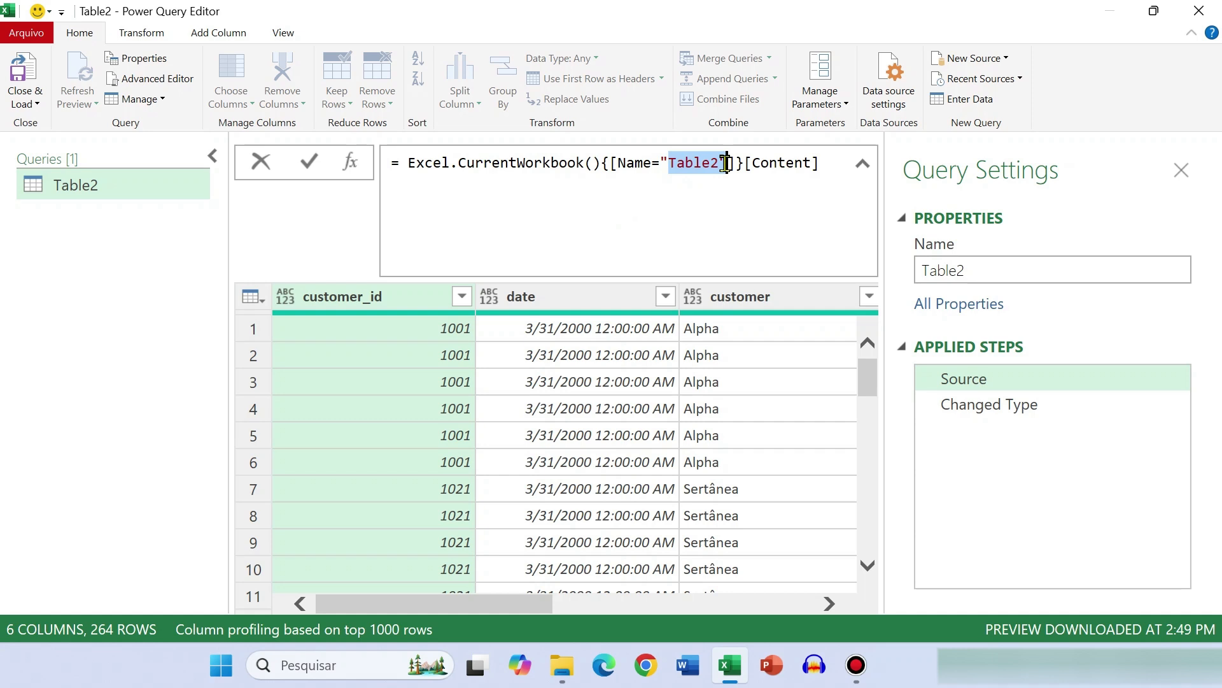
double_click(792, 164)
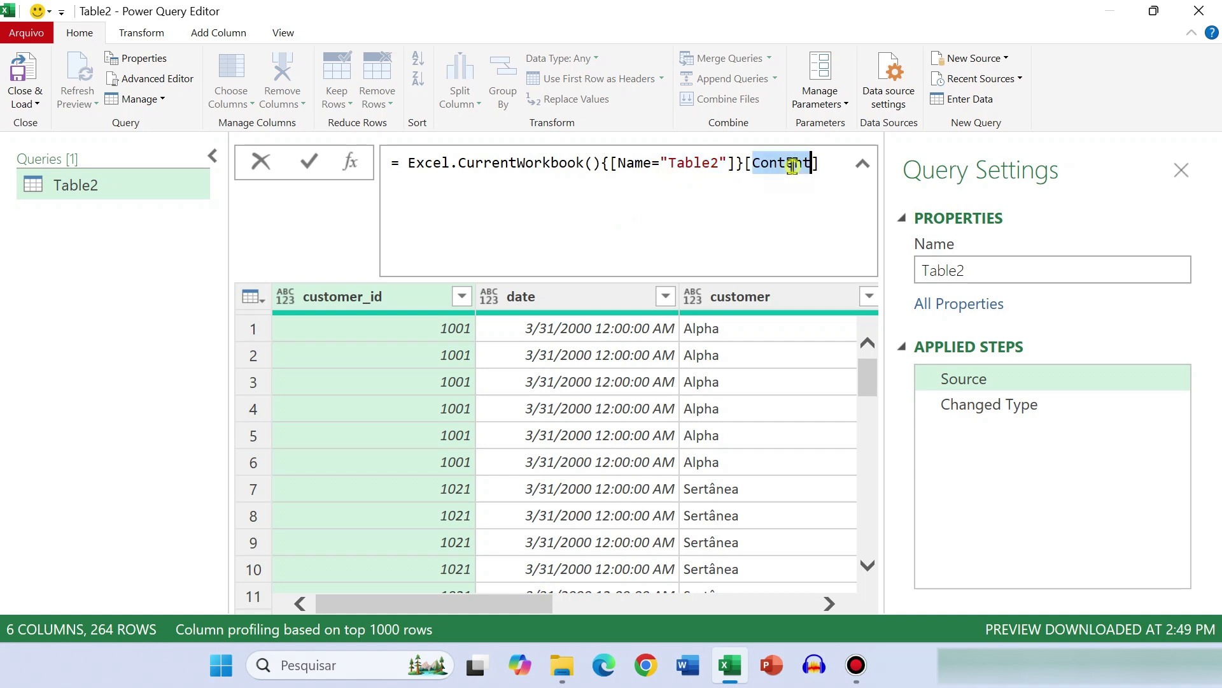
double_click(690, 167)
left_click_drag(601, 164, 405, 163)
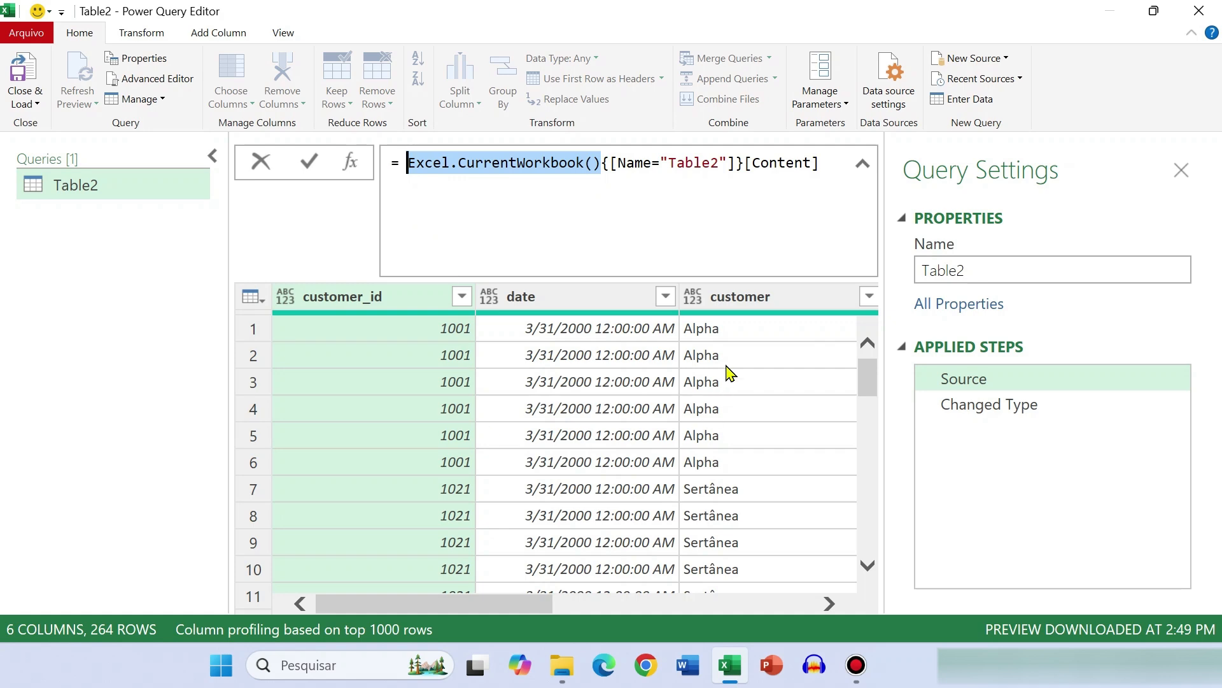
key("ctrl+shift+minus")
key("ctrl+shift+minus")
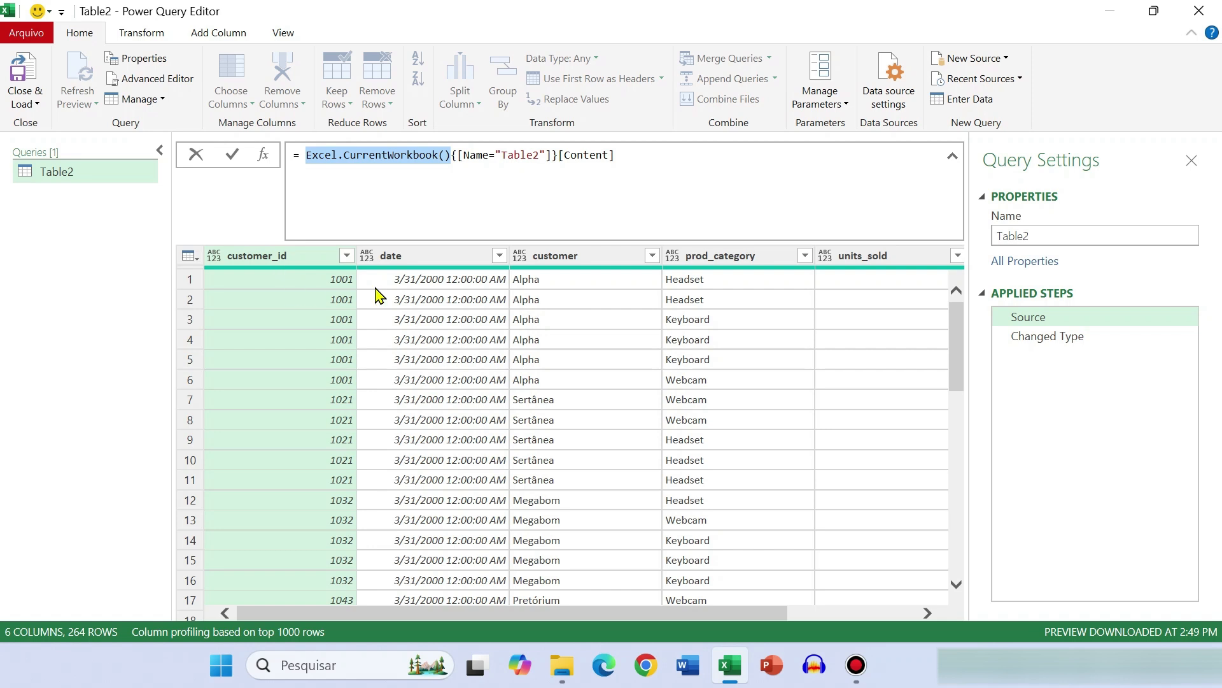
Compare the formulas and column data types at the Source and Changed Type applied steps
left_click(791, 615)
left_click_drag(777, 615, 582, 602)
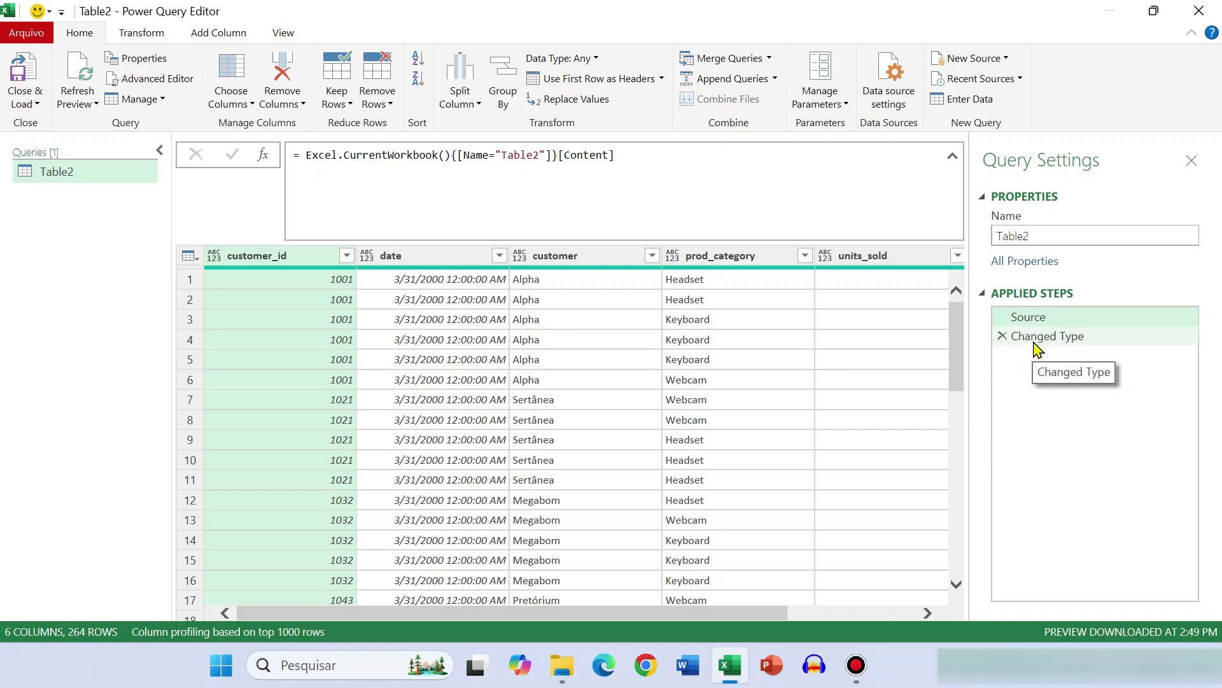
left_click(1047, 337)
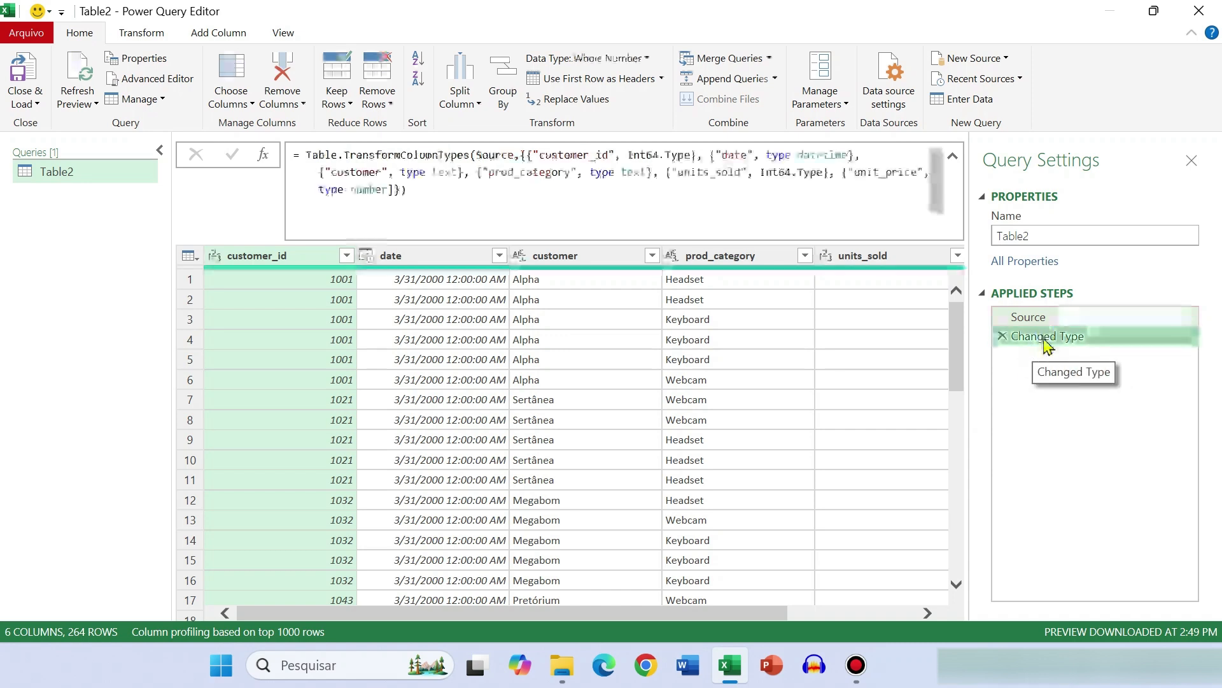
left_click(1049, 320)
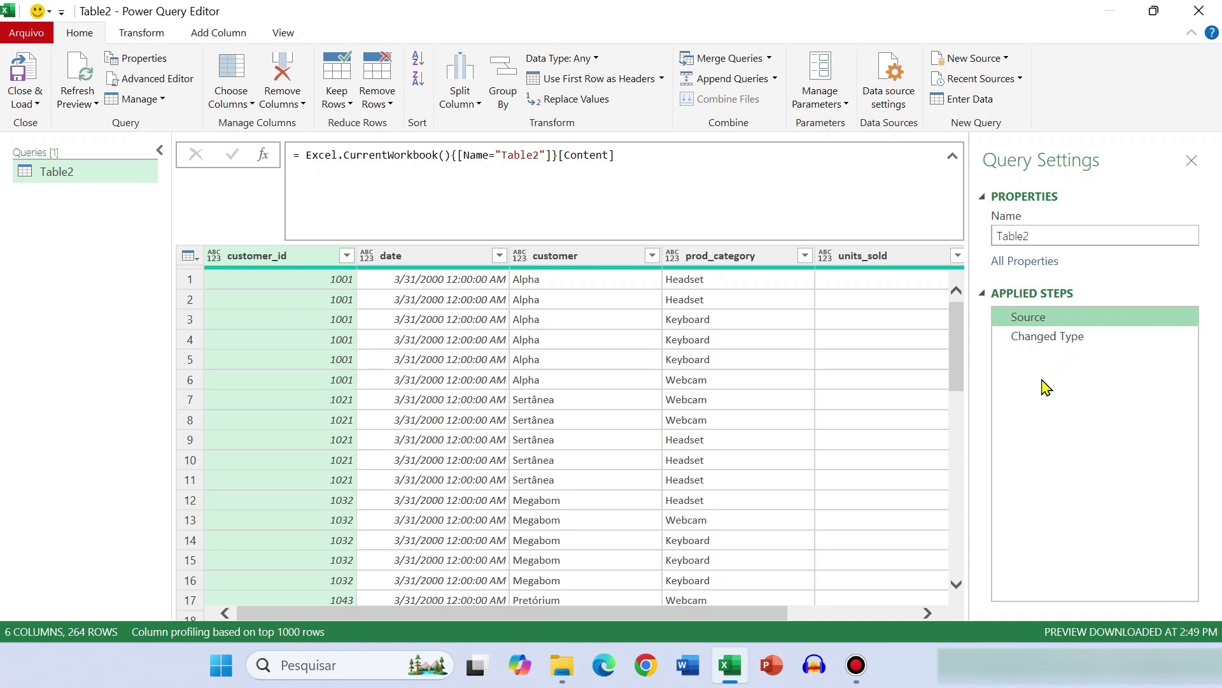
left_click(1040, 342)
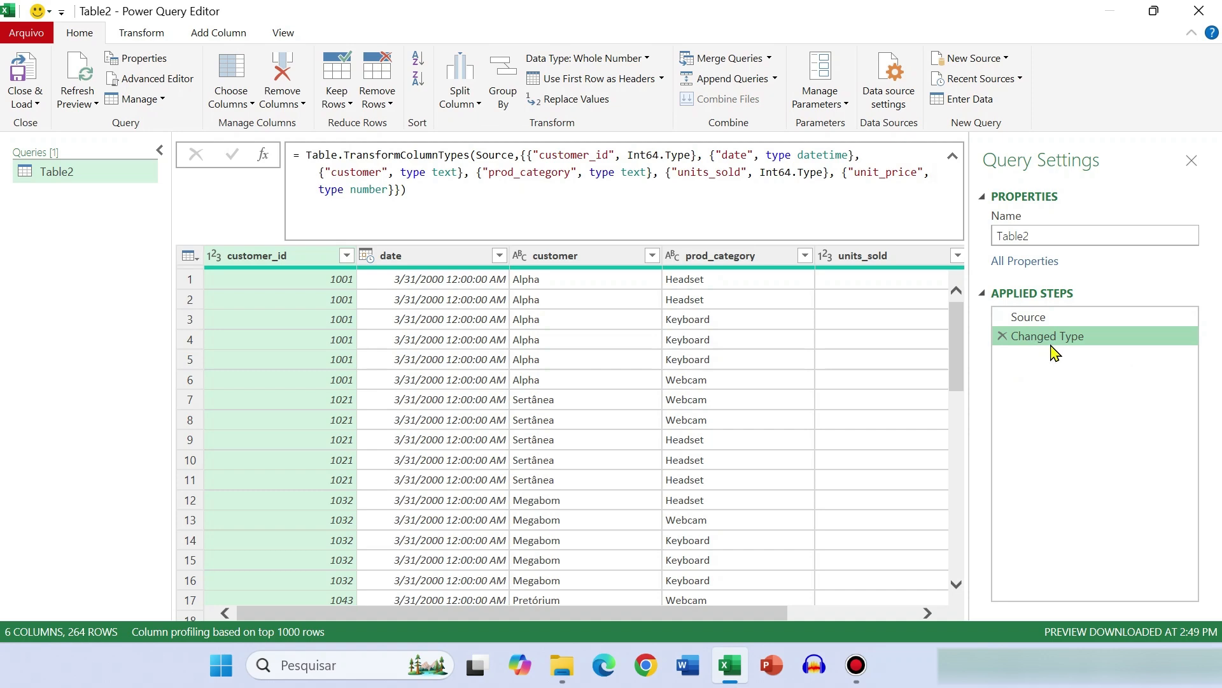
Break the Changed Type formula into separate lines so each column name and data type pair starts on its own line
left_click(440, 199)
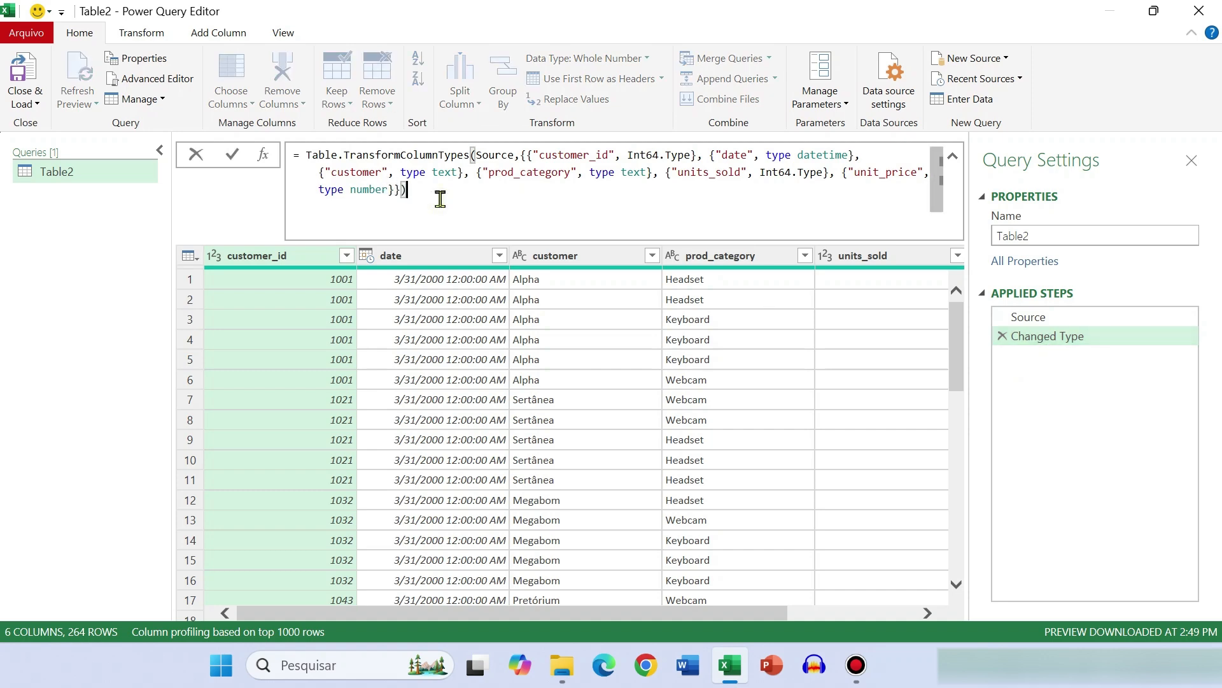
key("ctrl+shift+KP_Add")
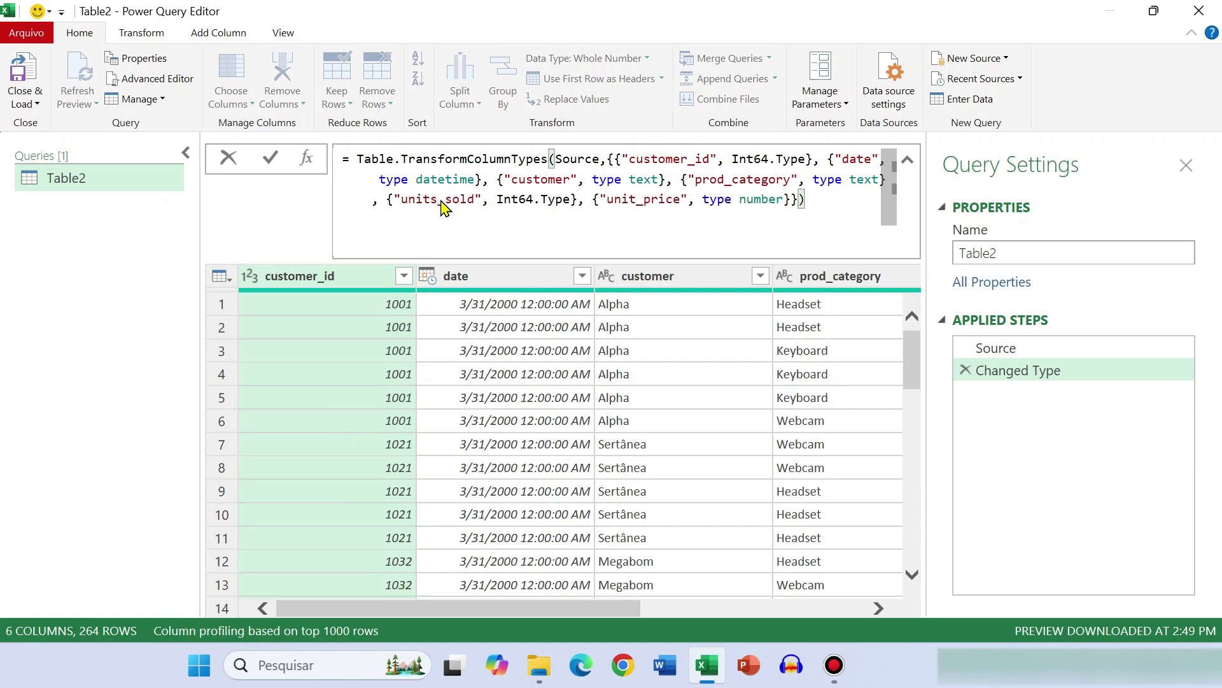
key("ctrl+shift+KP_Add")
scroll(582, 257, "down", 1)
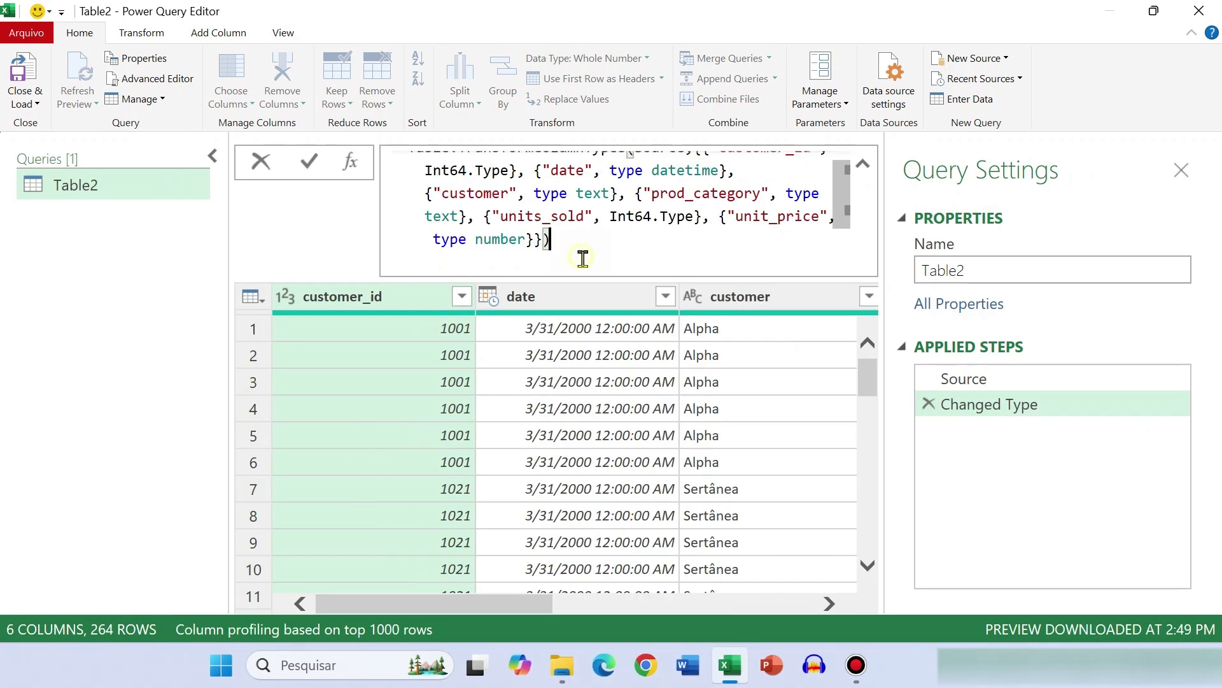
scroll(616, 240, "up", 1)
left_click(701, 164)
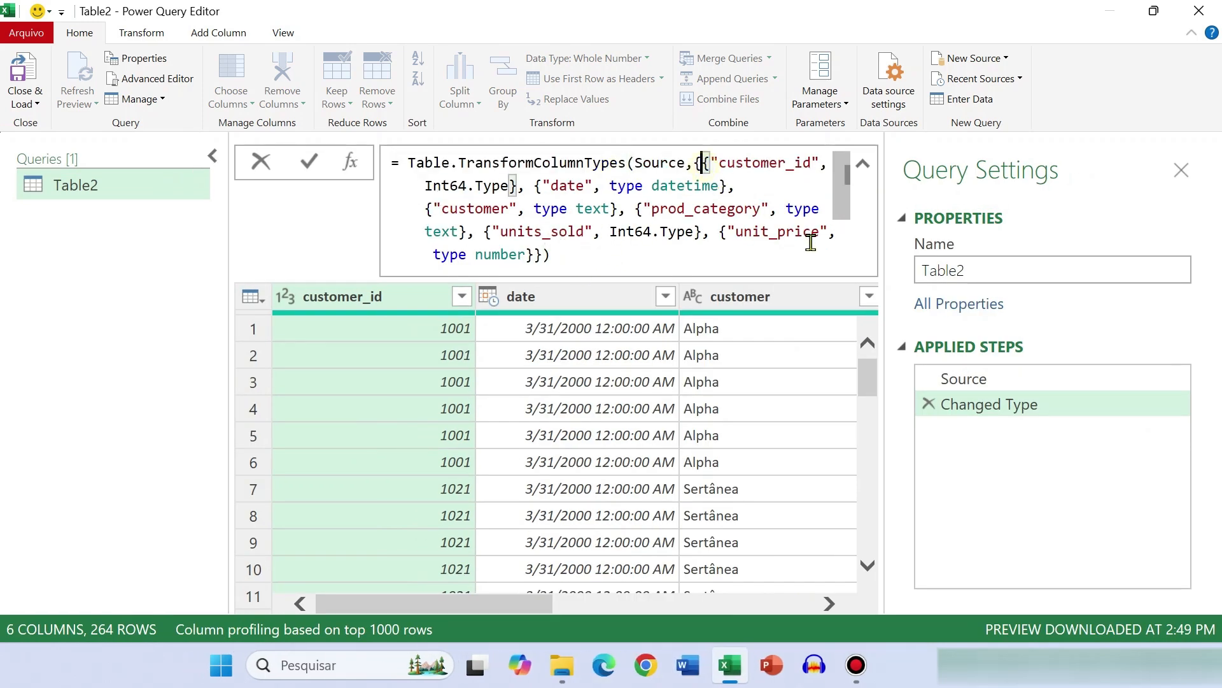
key("shift+Return")
left_click(638, 186)
key("shift+Return")
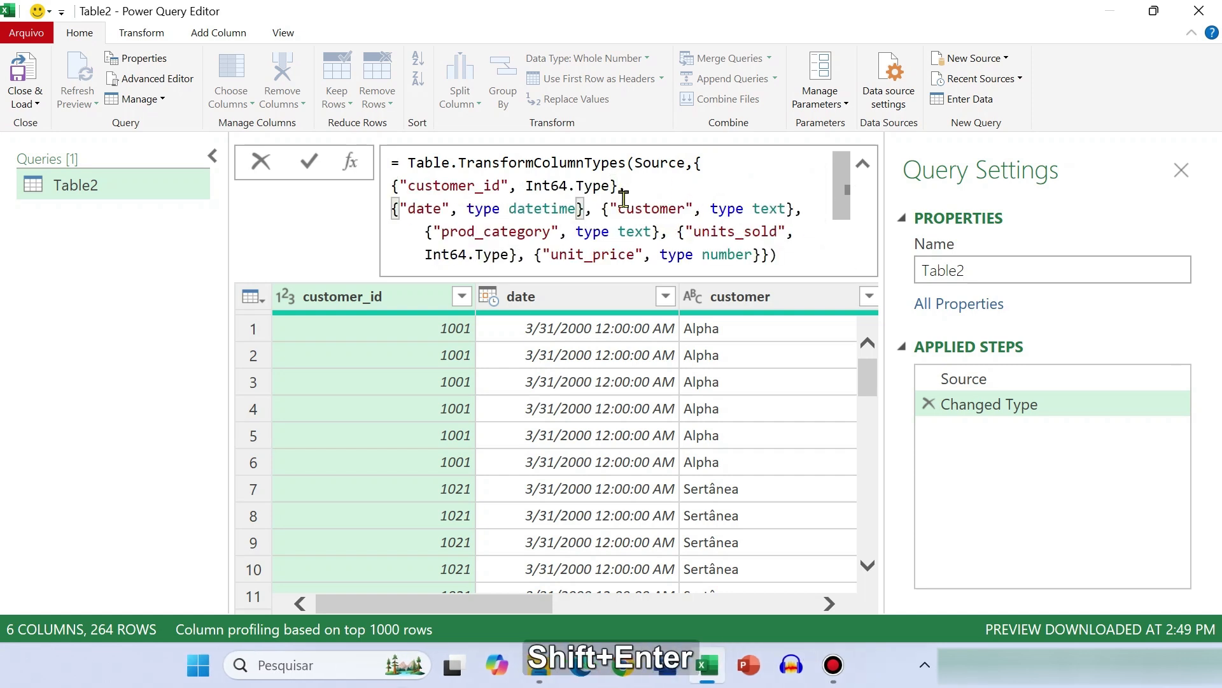
left_click(604, 209)
key("shift+Return")
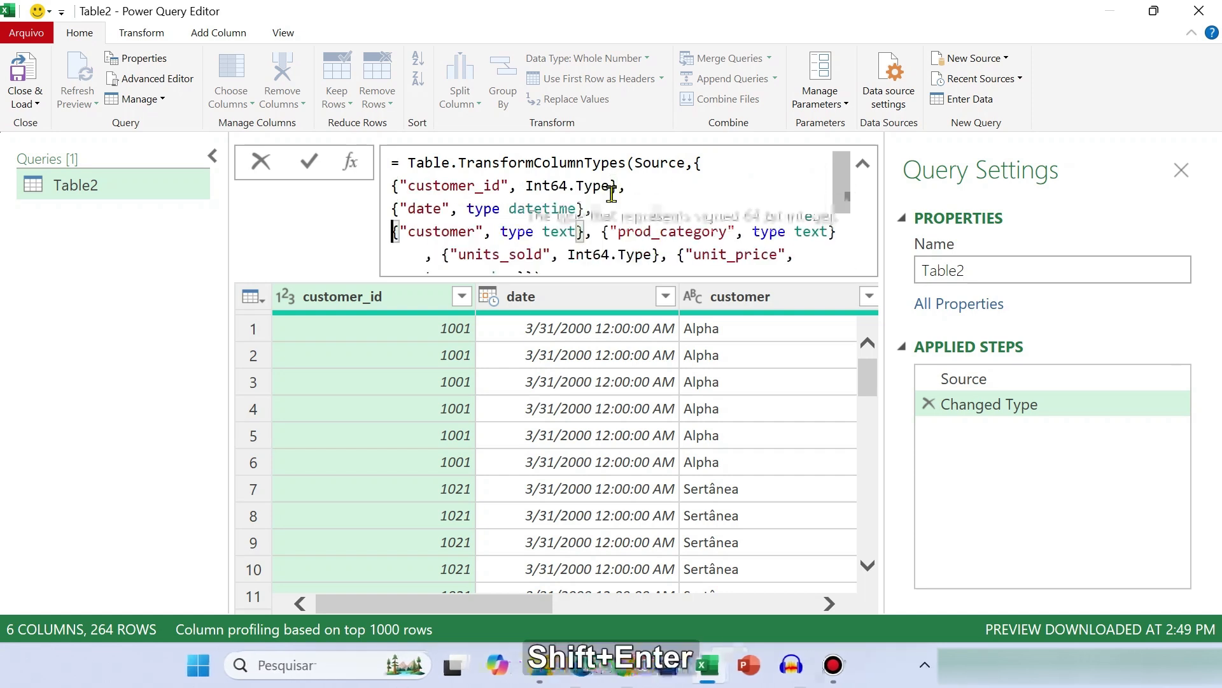
left_click(608, 234)
key("shift+Return")
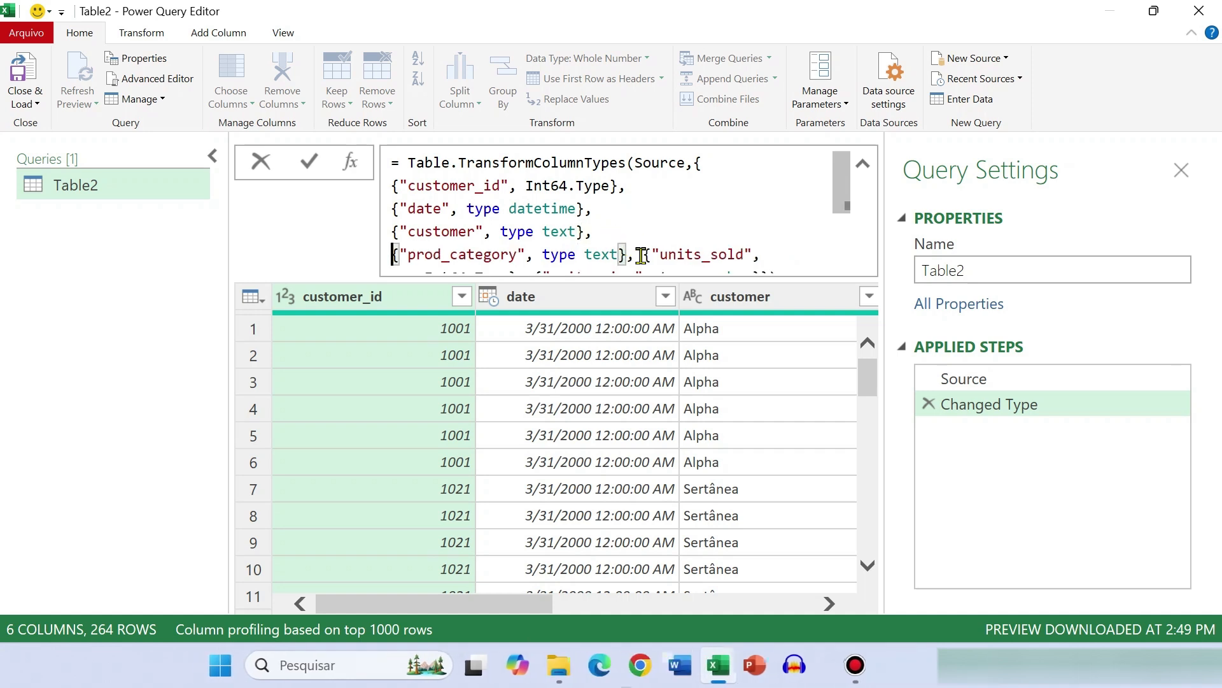
left_click(641, 255)
key("shift+Return")
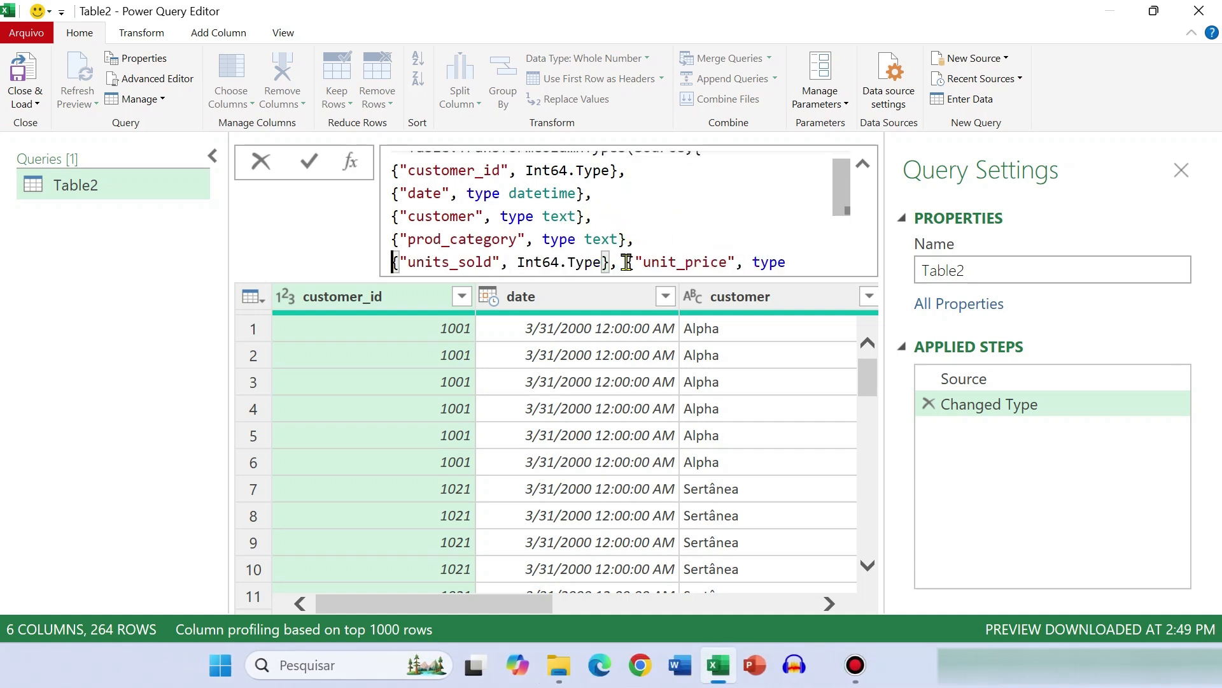
left_click(627, 261)
key("shift+Return")
scroll(726, 228, "down", 2)
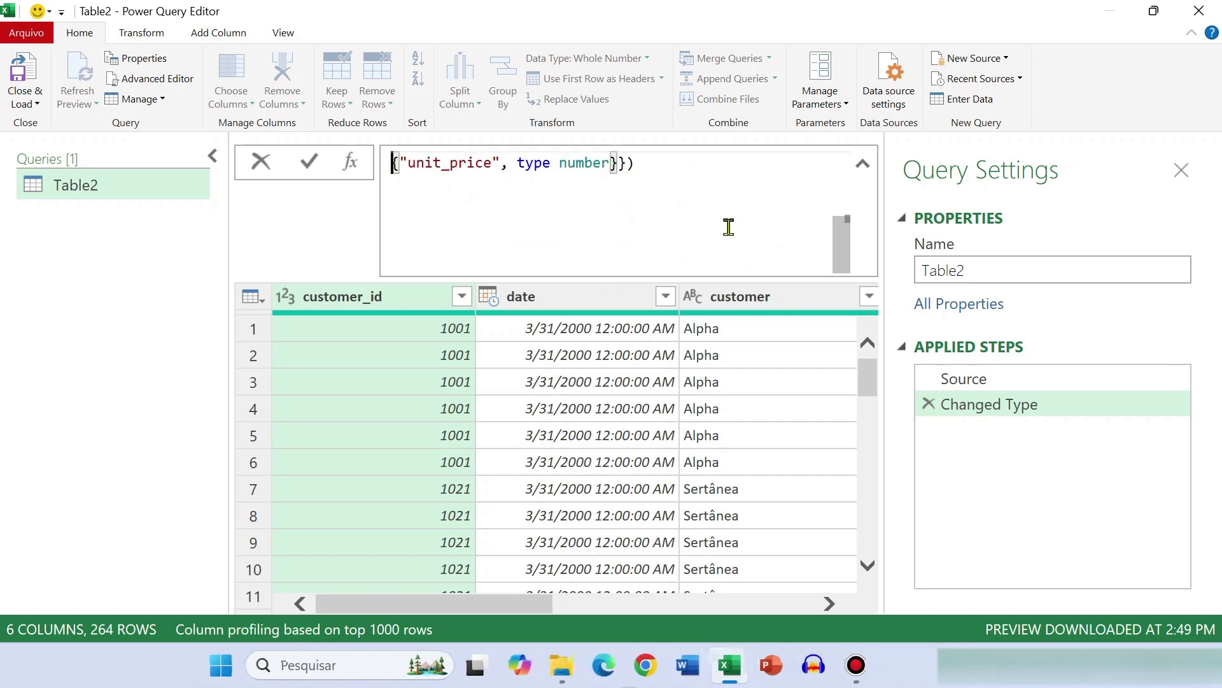
scroll(729, 227, "up", 3)
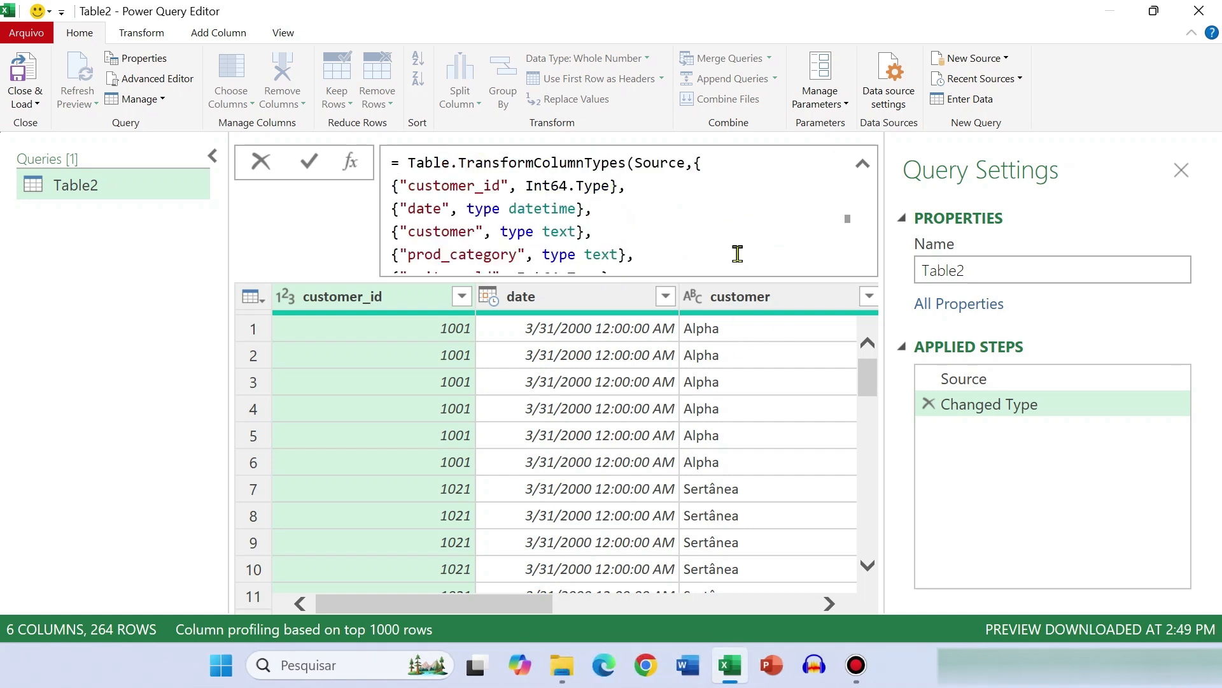
Examine the customer_id, date and customer column names and the Int64.Type data type in the Changed Type formula
left_click_drag(509, 185, 399, 186)
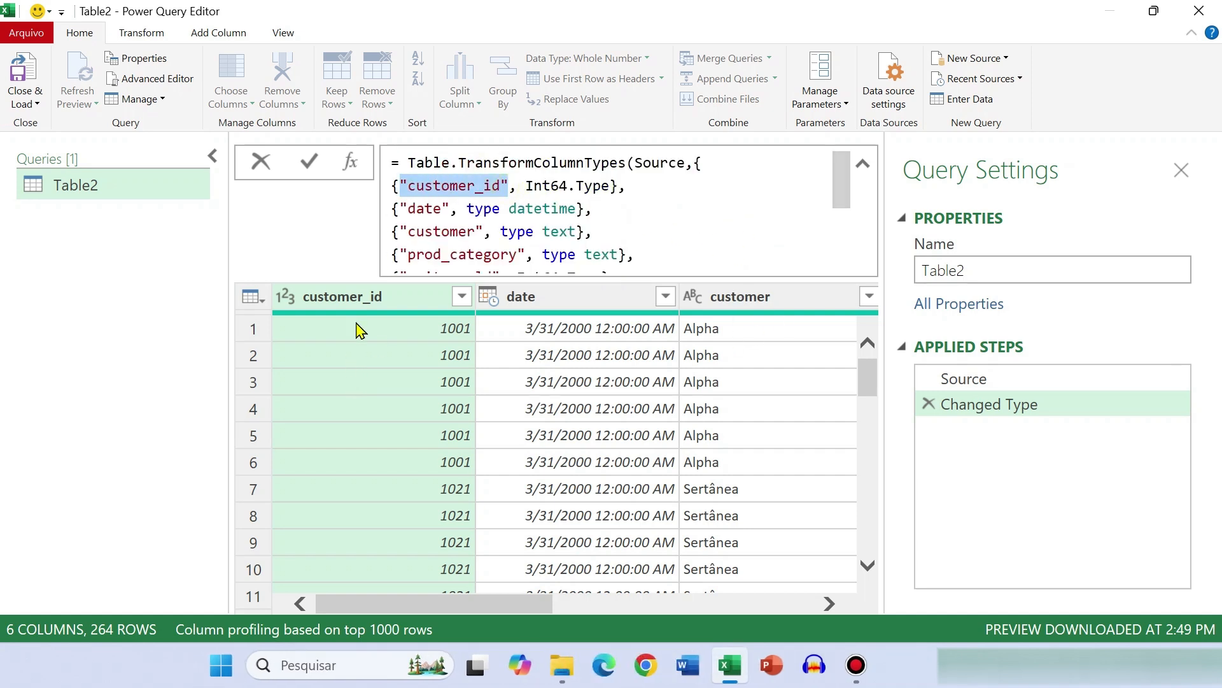
left_click_drag(450, 209, 399, 209)
left_click_drag(484, 231, 407, 233)
mouse_move(847, 191)
left_mouse_down()
mouse_move(851, 240)
mouse_move(854, 191)
left_mouse_up()
left_click_drag(526, 183, 611, 183)
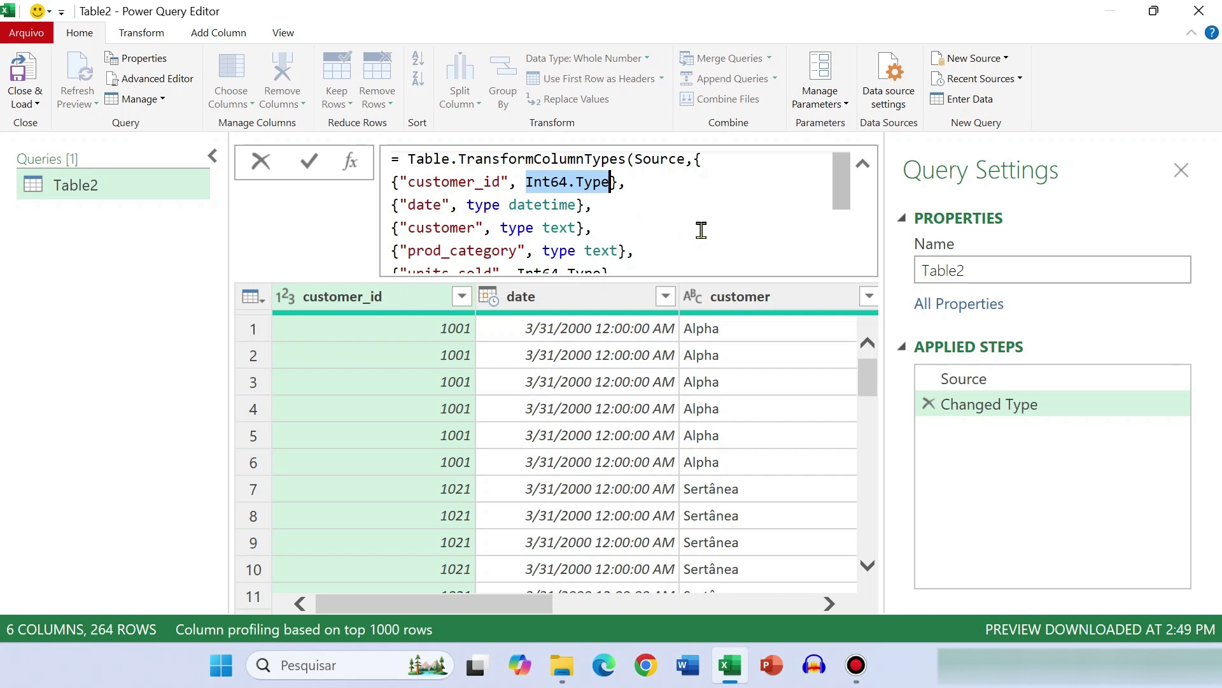
left_click(527, 182)
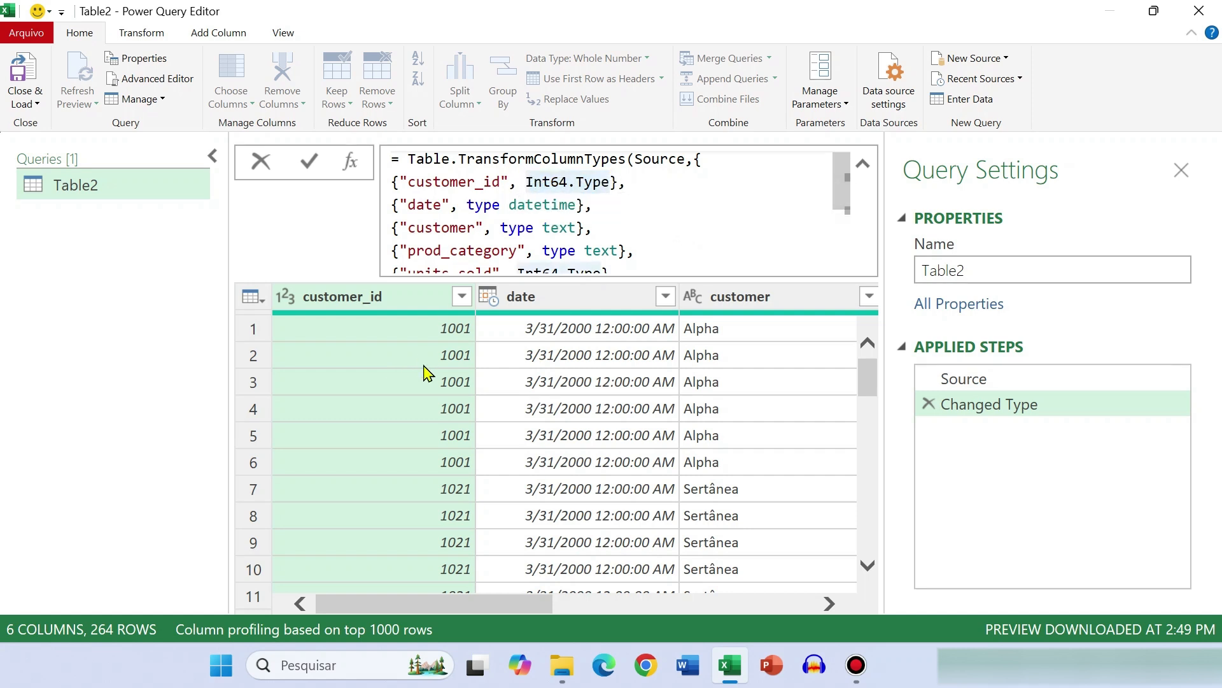
left_click_drag(611, 186, 527, 184)
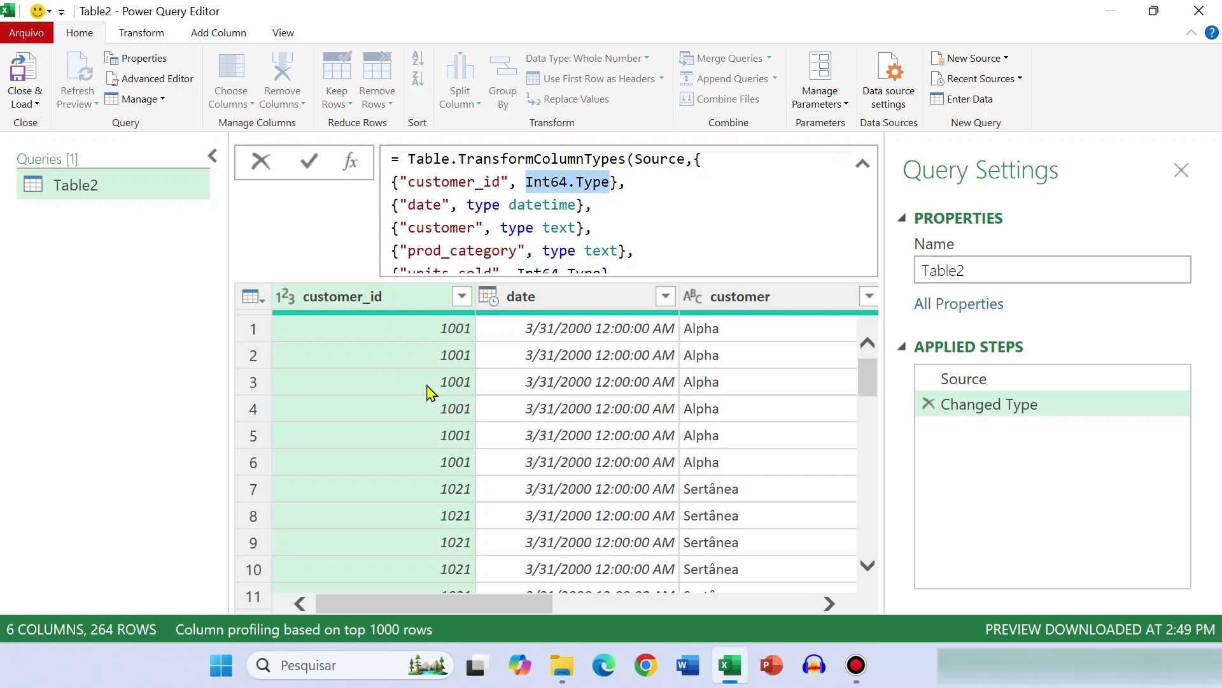
Change customer_id's data type from Int64.Type to type number in the Changed Type formula
left_click_drag(612, 183, 526, 183)
type("Ty")
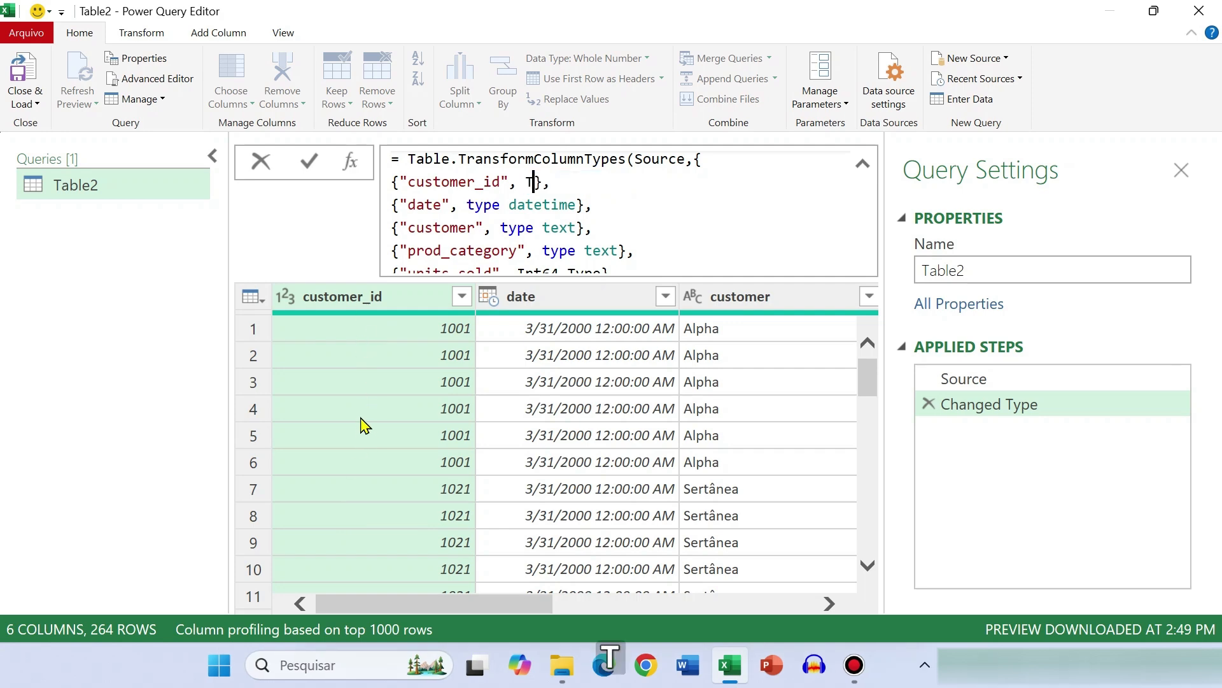
key("BackSpace")
key("BackSpace")
type("type number")
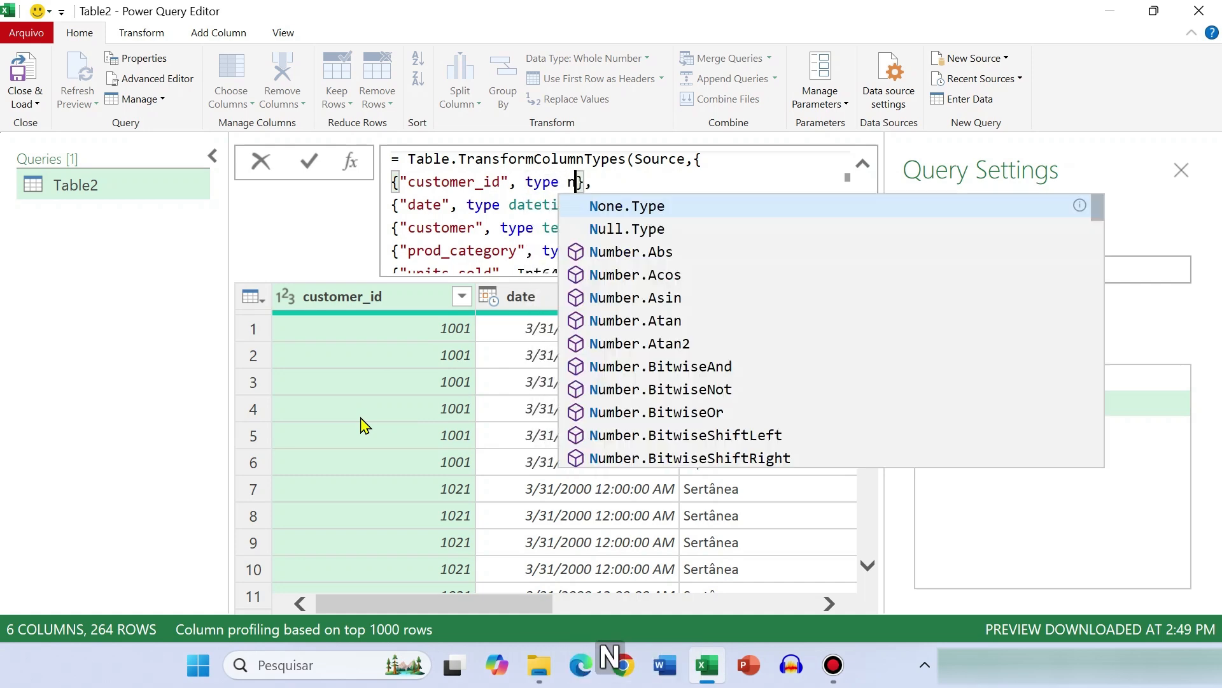
left_click(655, 180)
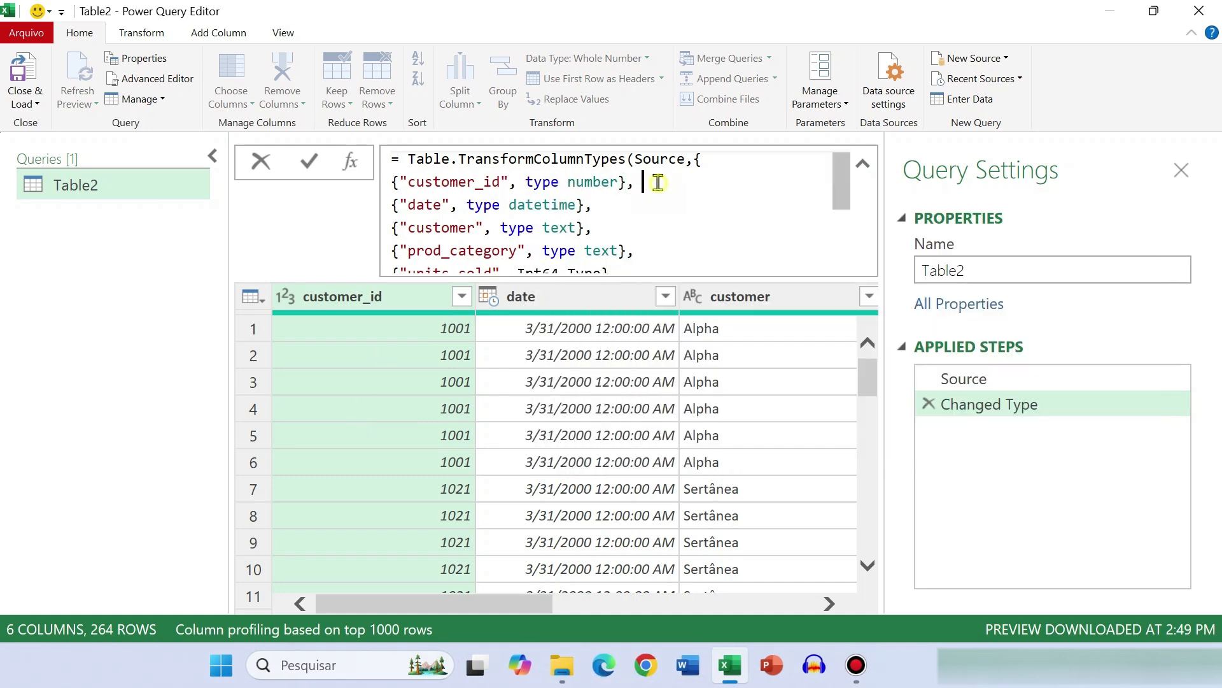
key("Return")
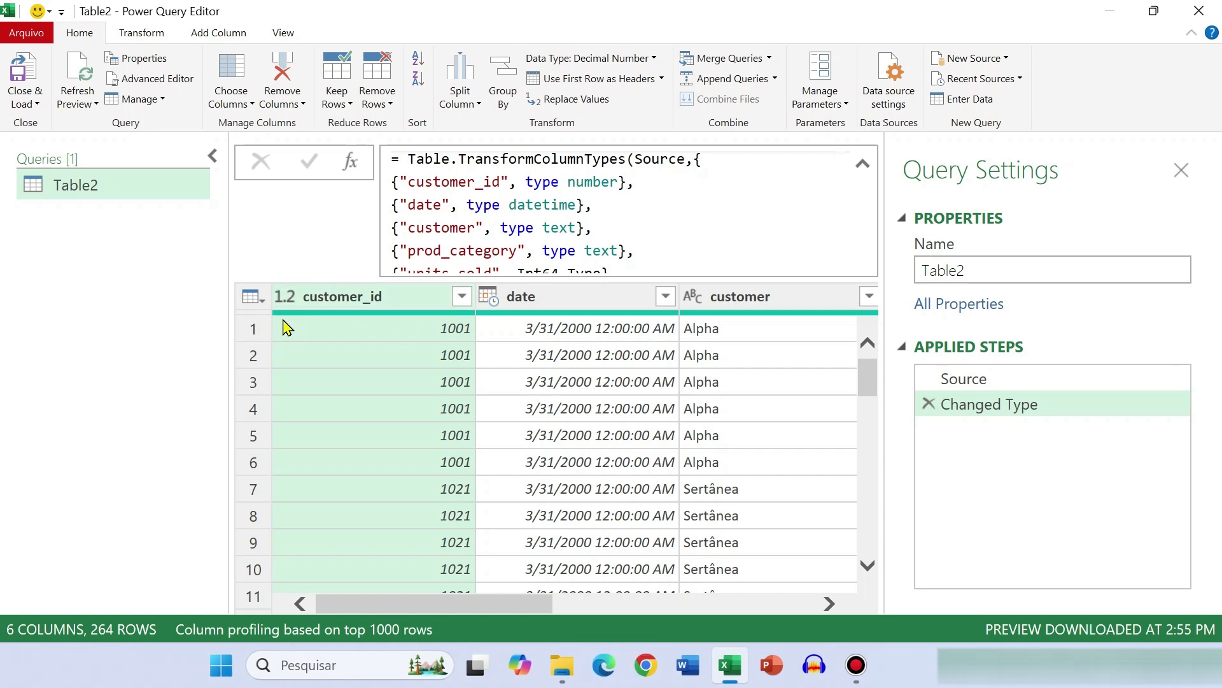
Examine the customer_id reference in the Changed Type formula and compare it with the Source step's formula
left_click(606, 205)
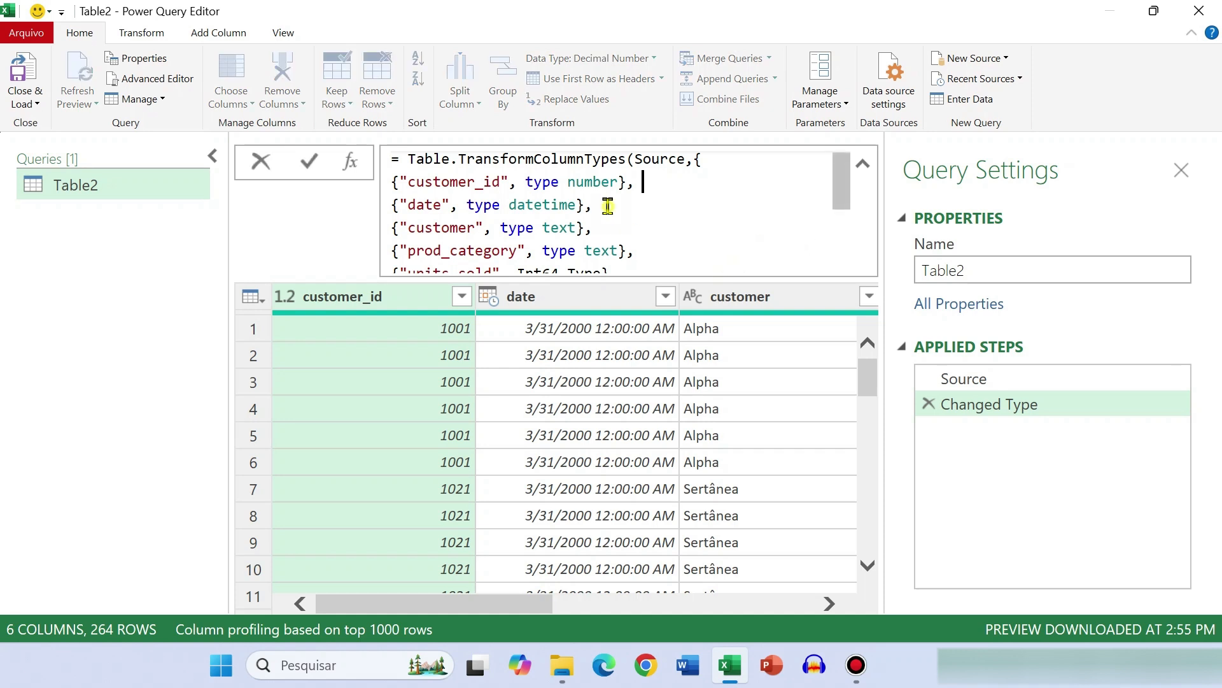
mouse_move(847, 188)
left_mouse_down()
mouse_move(848, 245)
mouse_move(848, 182)
left_mouse_up()
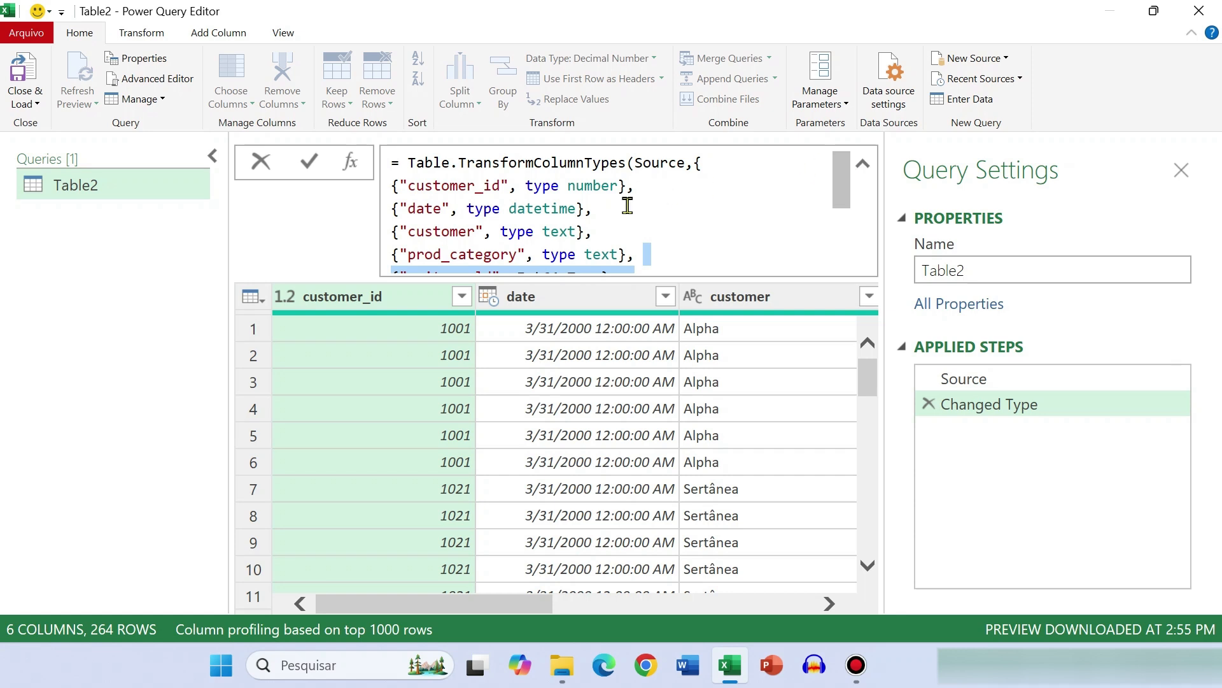
left_click(605, 208)
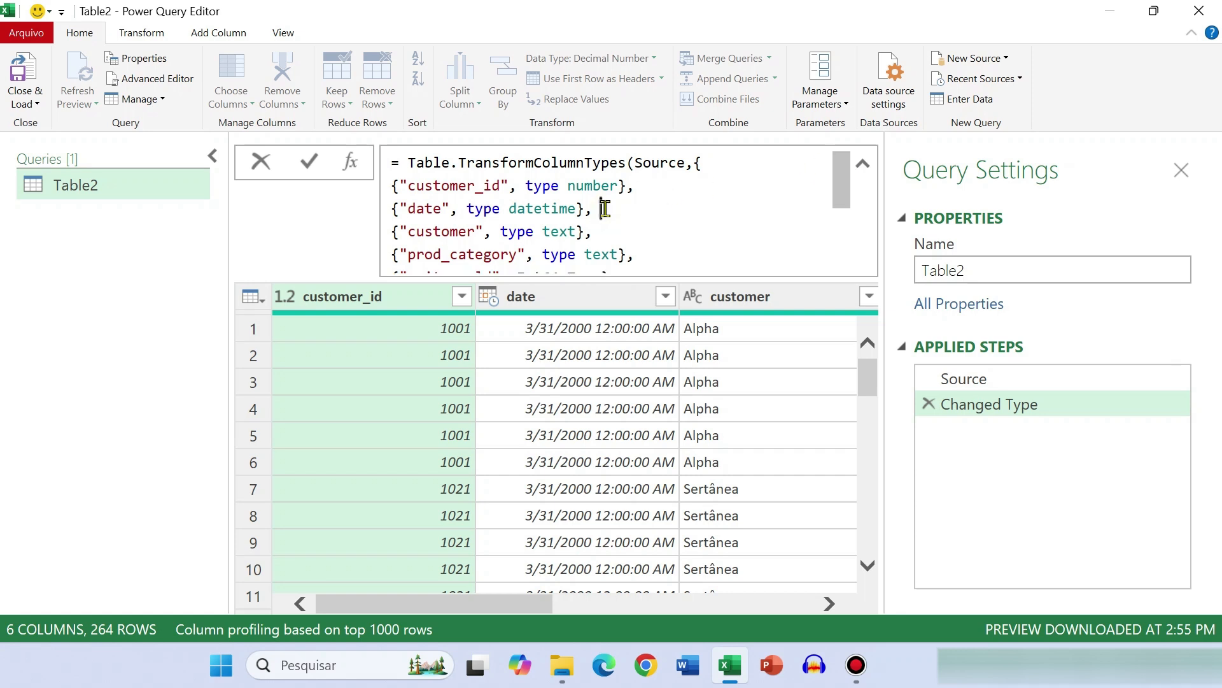
left_click_drag(627, 186, 404, 186)
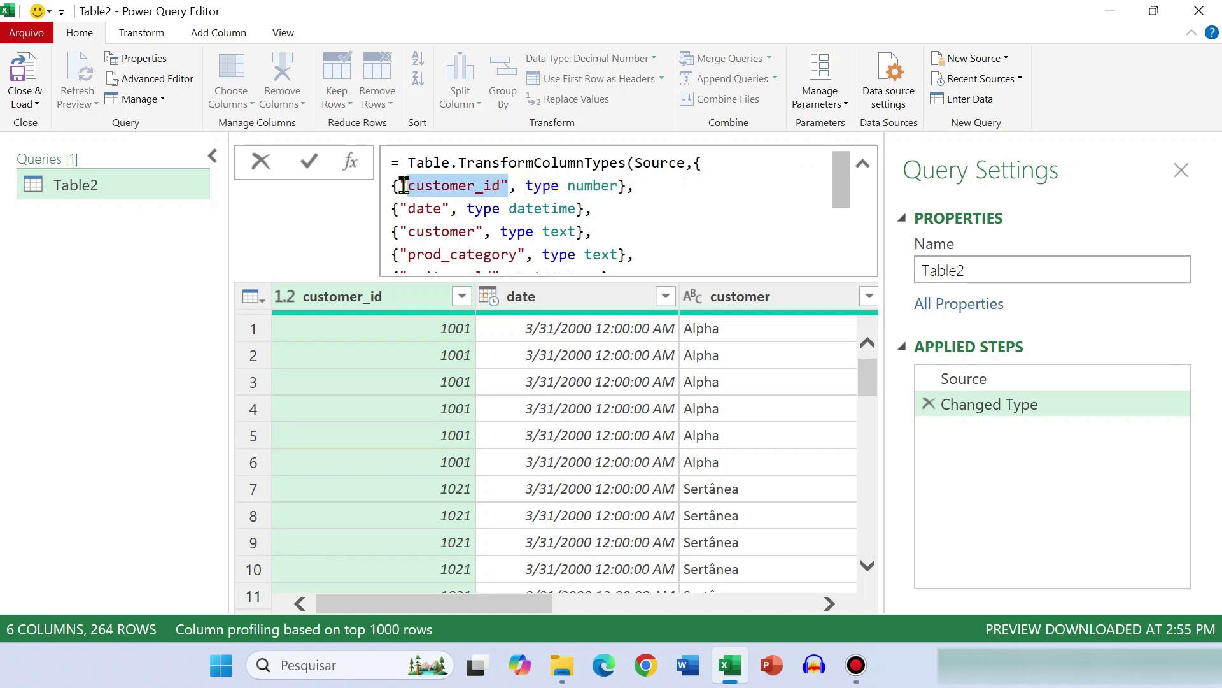
left_click(670, 191)
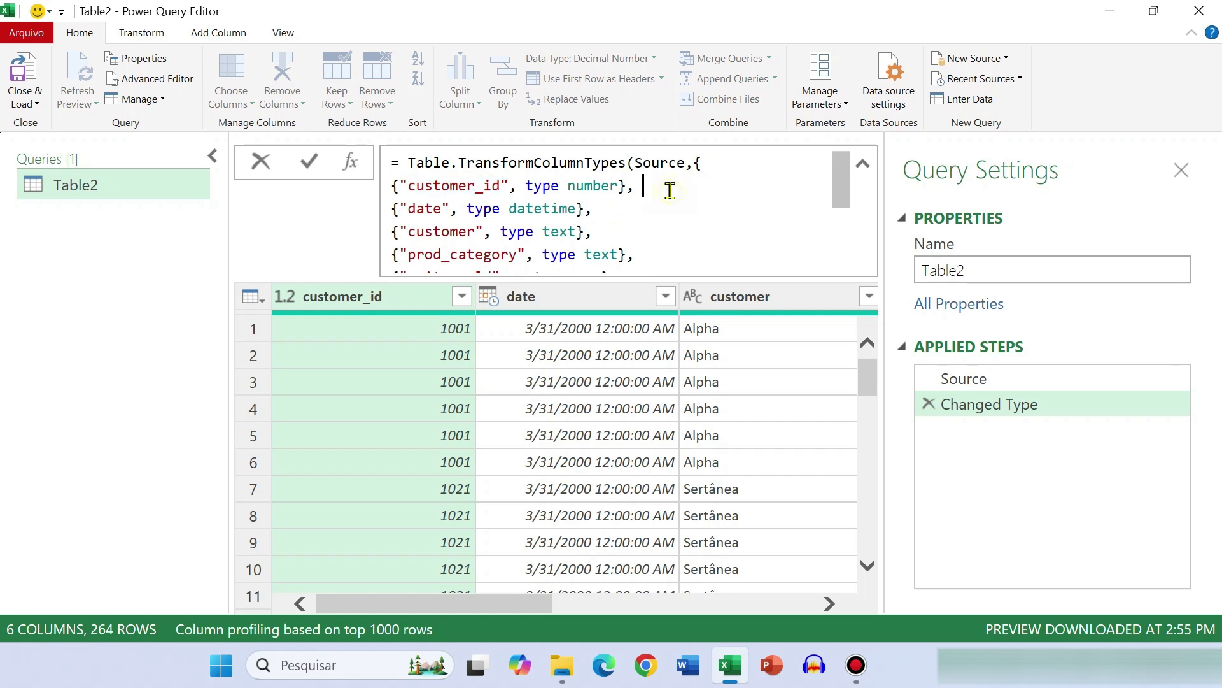
left_click_drag(507, 185, 400, 185)
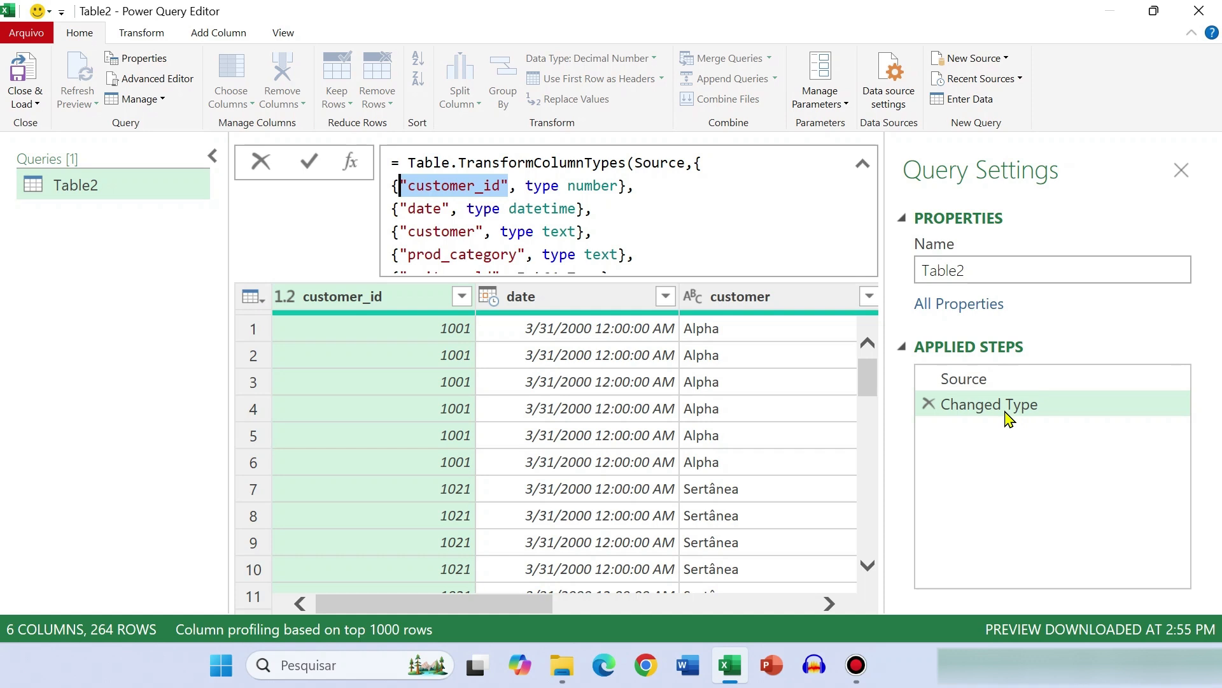
left_click(977, 381)
left_click(976, 380)
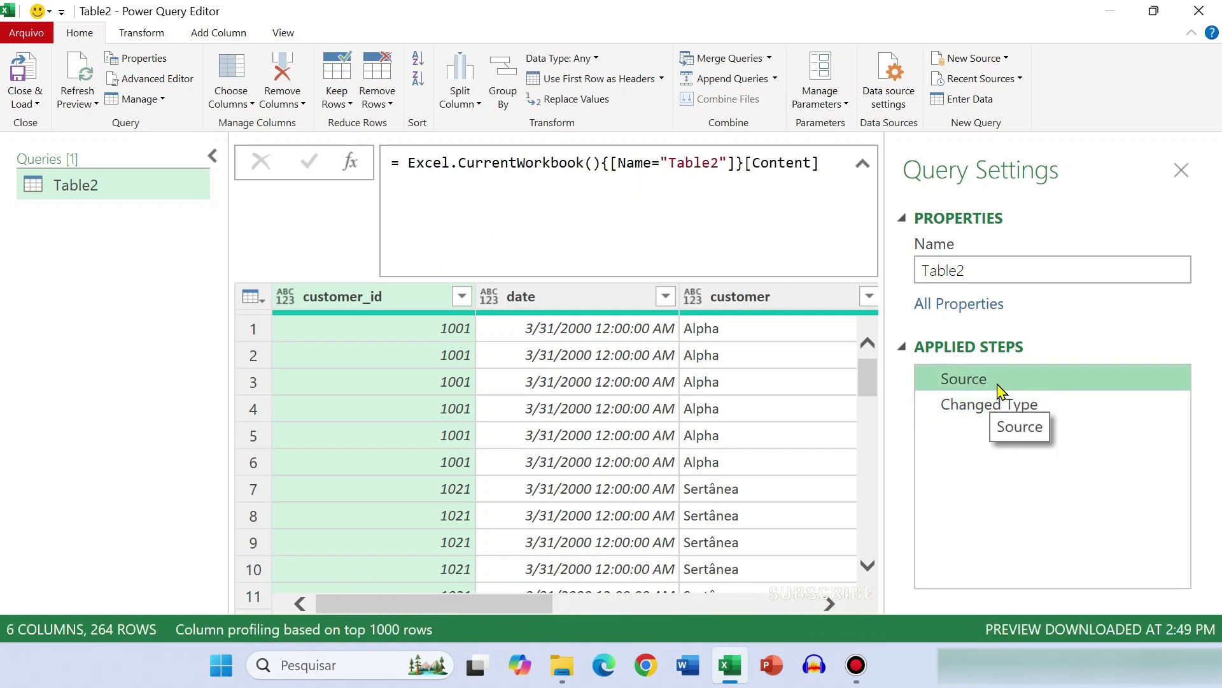
left_click_drag(824, 162, 380, 166)
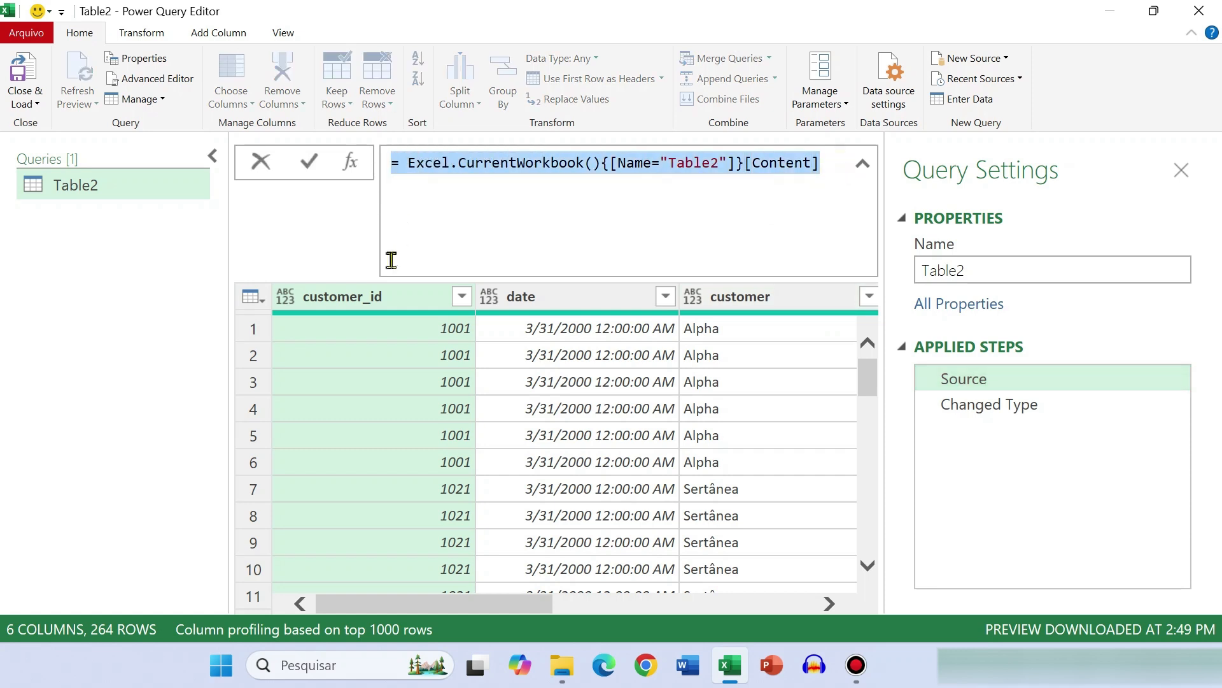
left_click(840, 164)
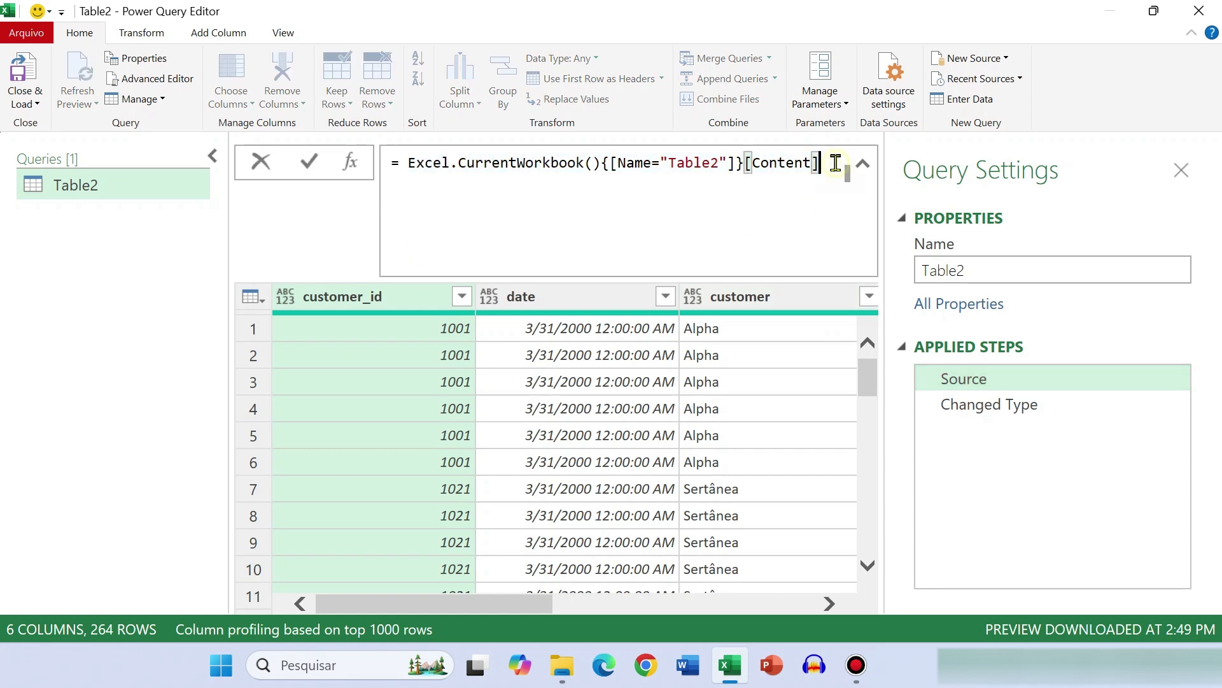
left_click(974, 410)
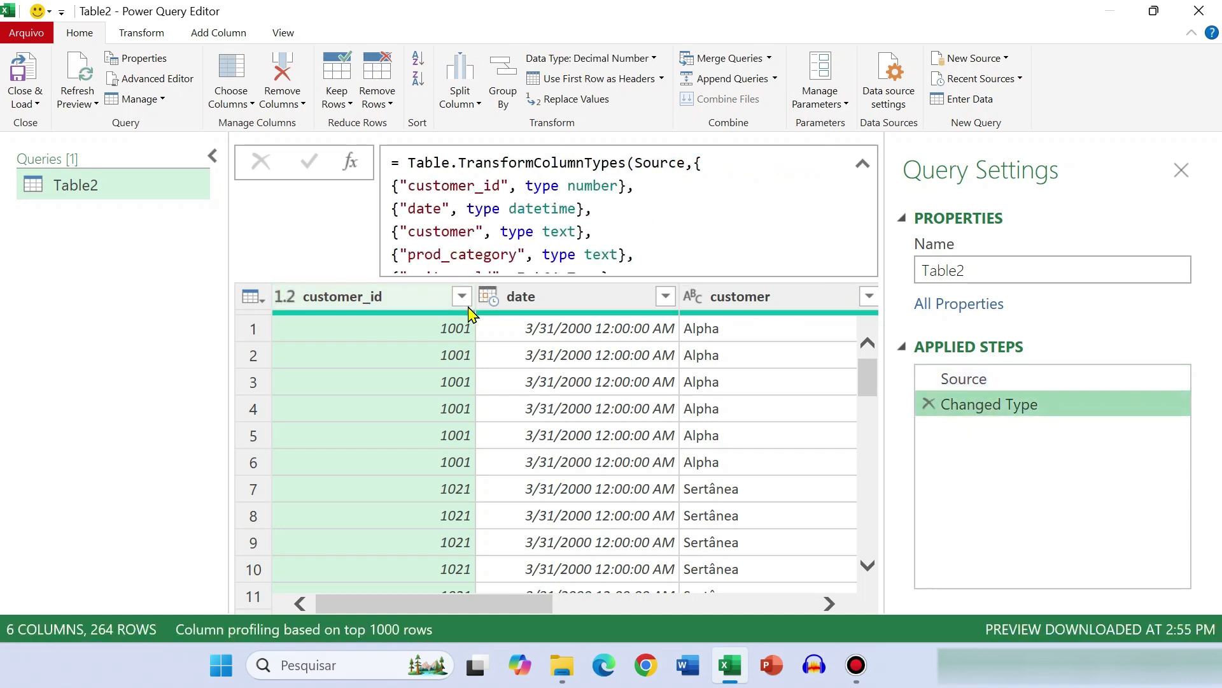
Close the query editor keeping the changes, and go to the source table on Sheet1
left_click(1199, 11)
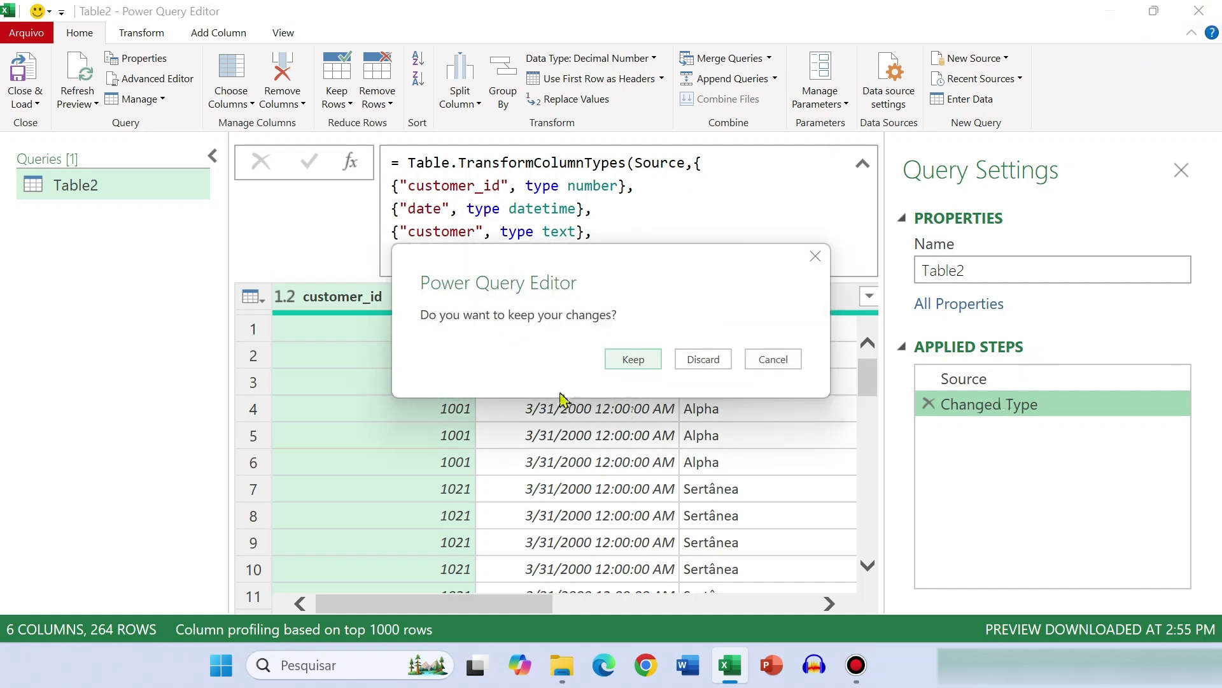
left_click(633, 360)
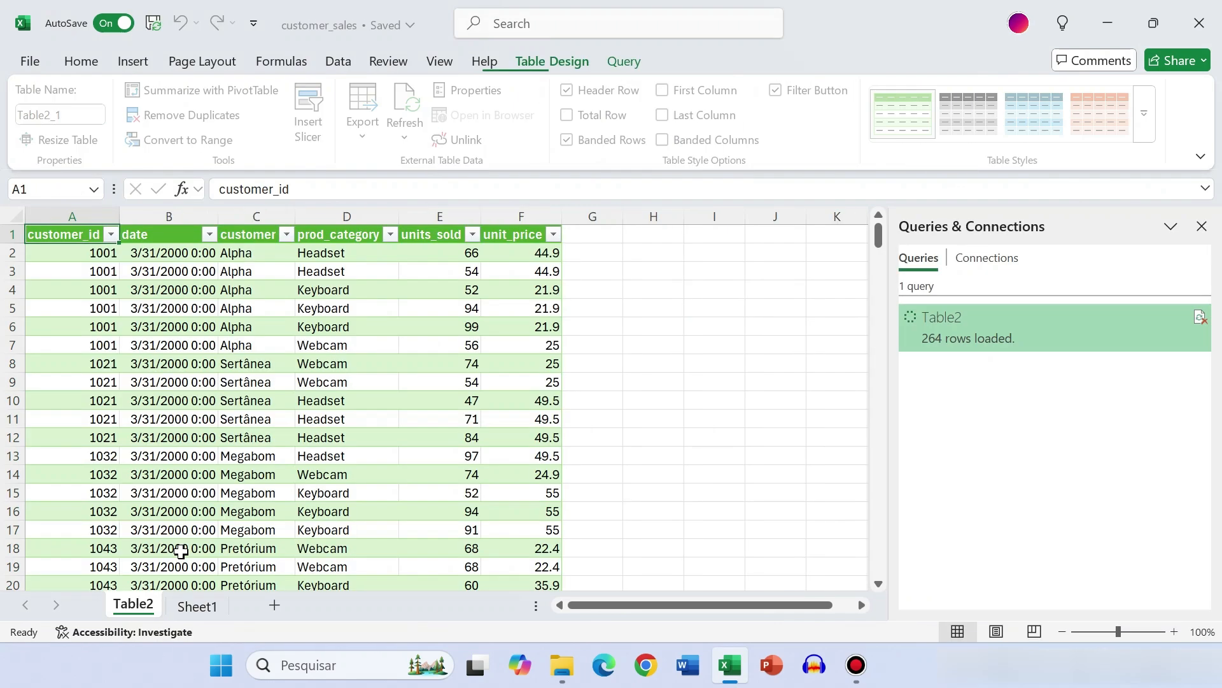
left_click(197, 605)
left_click(210, 404)
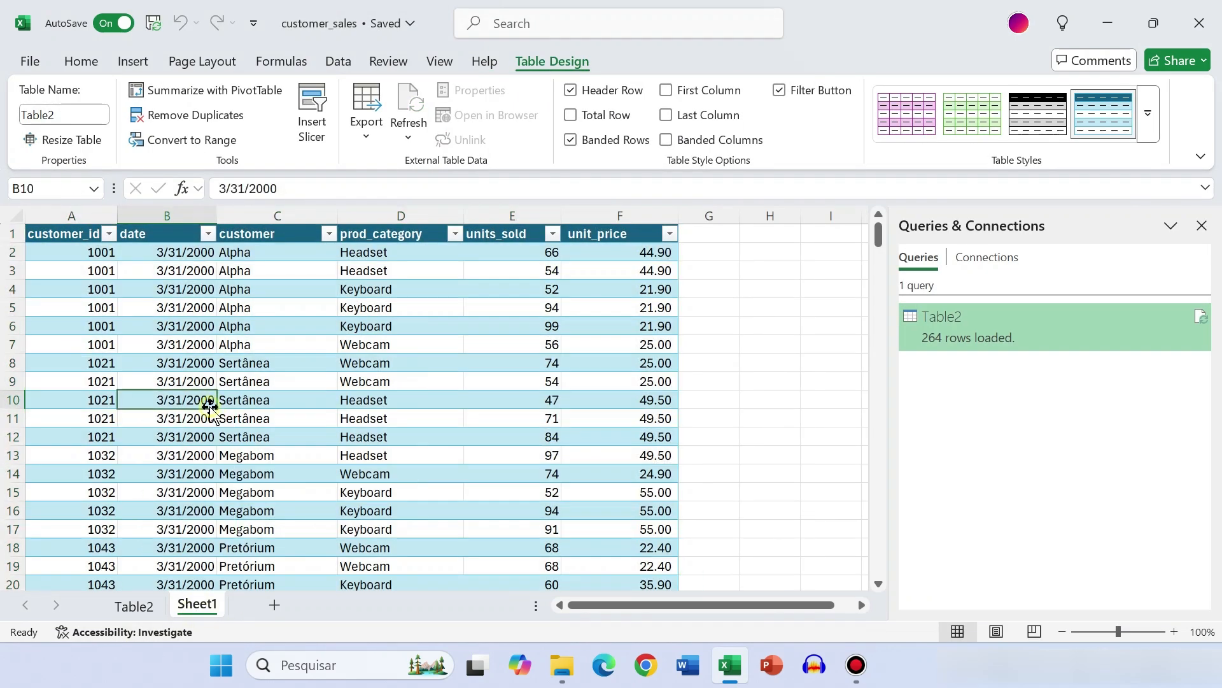
Delete columns A and B, customer_id and date, from the source table on Sheet1
left_click(79, 212)
left_click_drag(79, 216, 150, 206)
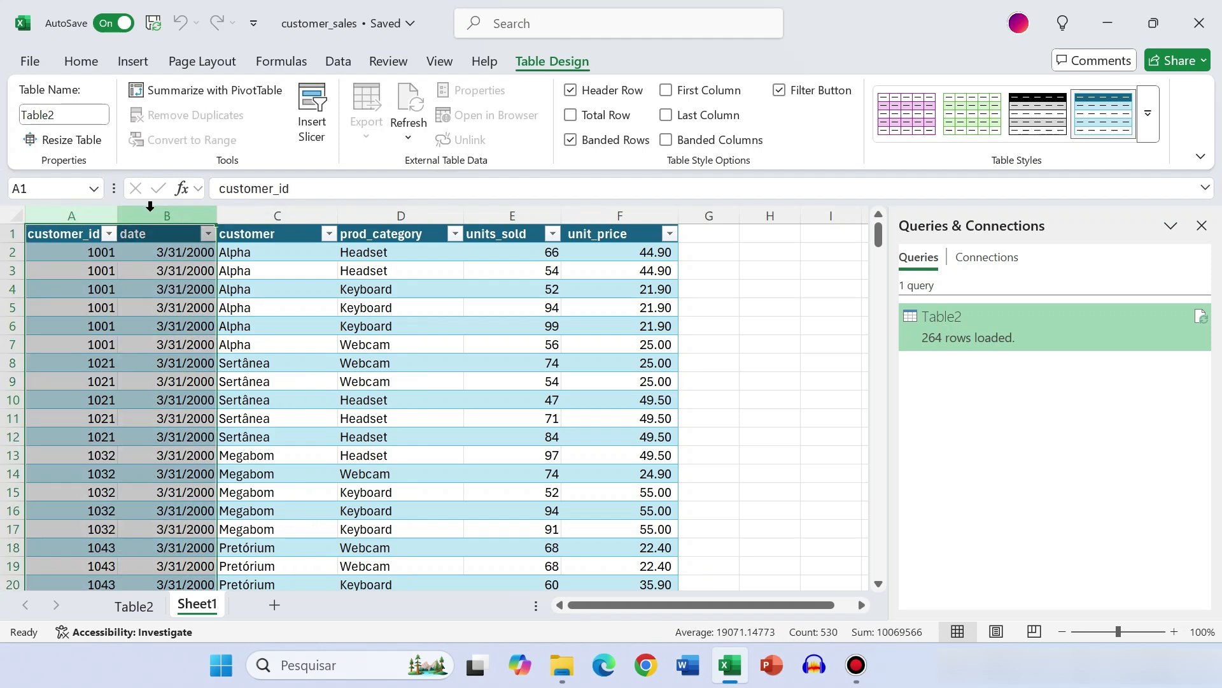
key("ctrl+KP_Subtract")
left_click(78, 239)
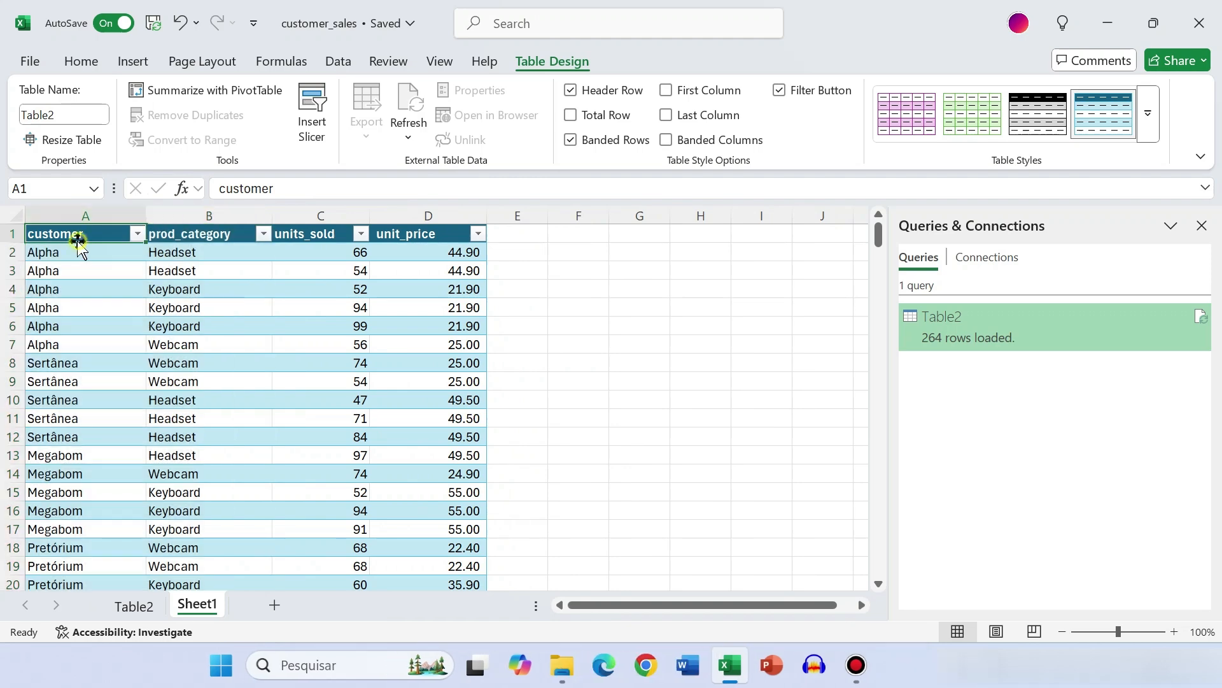
Reopen the Table2 query in the Power Query Editor and refresh its preview
double_click(966, 336)
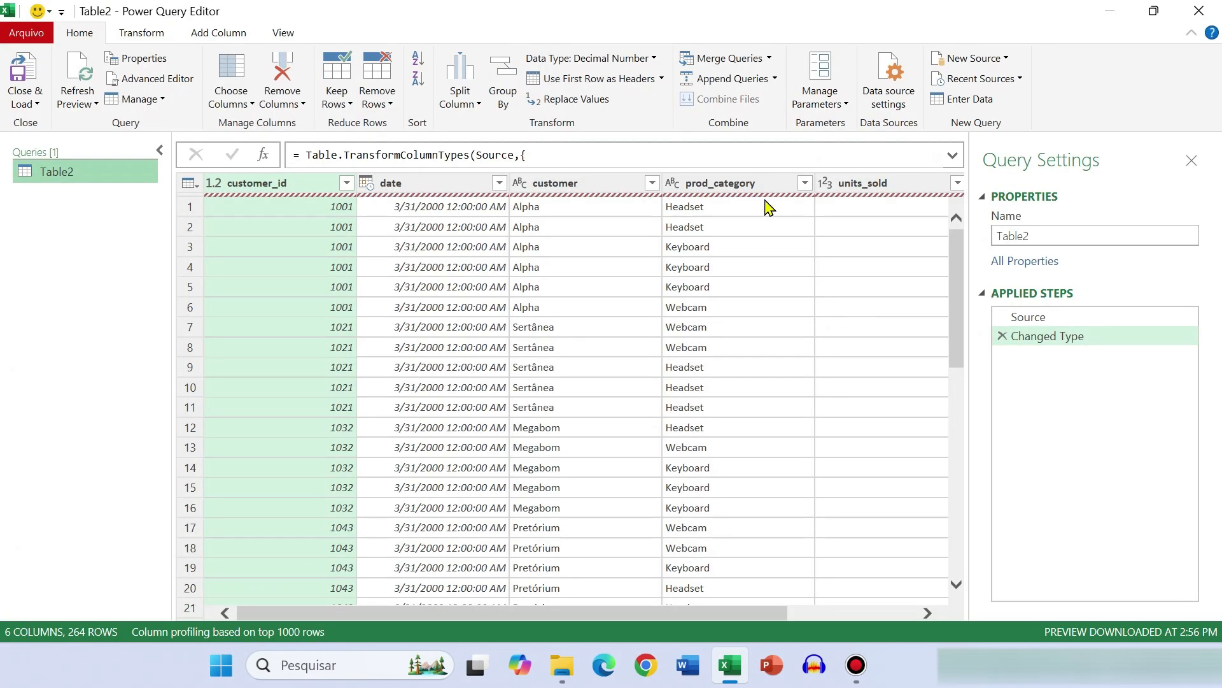
left_click(81, 82)
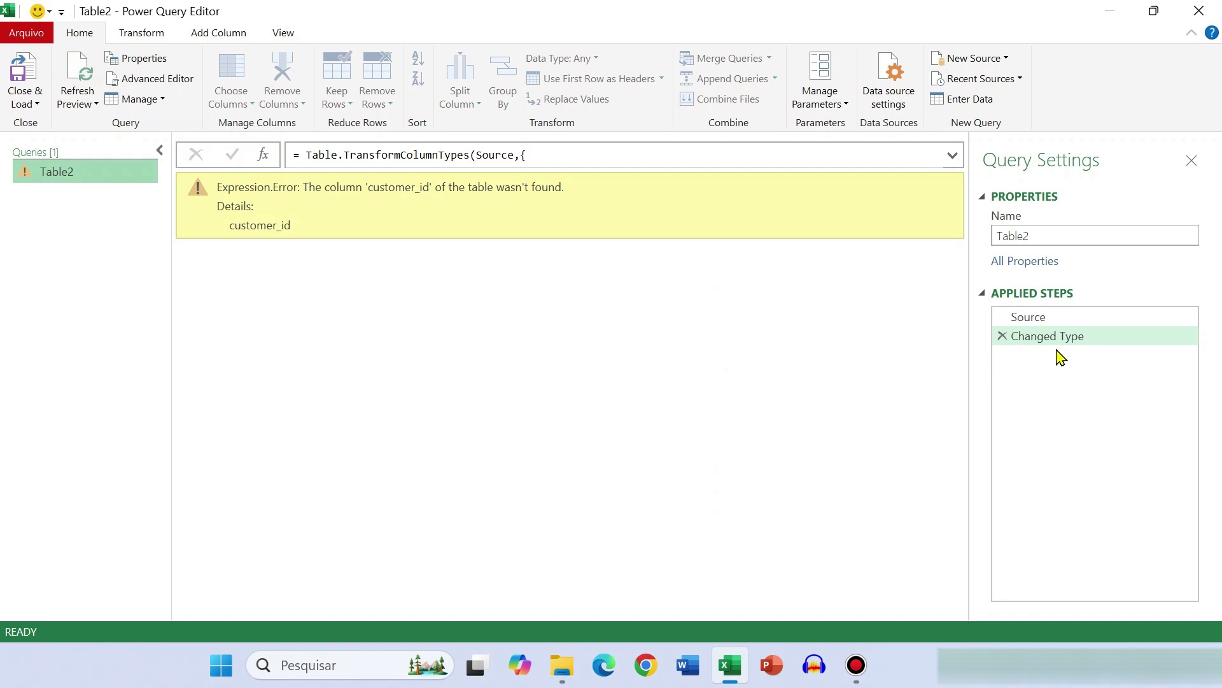
Examine the full formula of the Source step in the expanded formula bar
left_click(1041, 320)
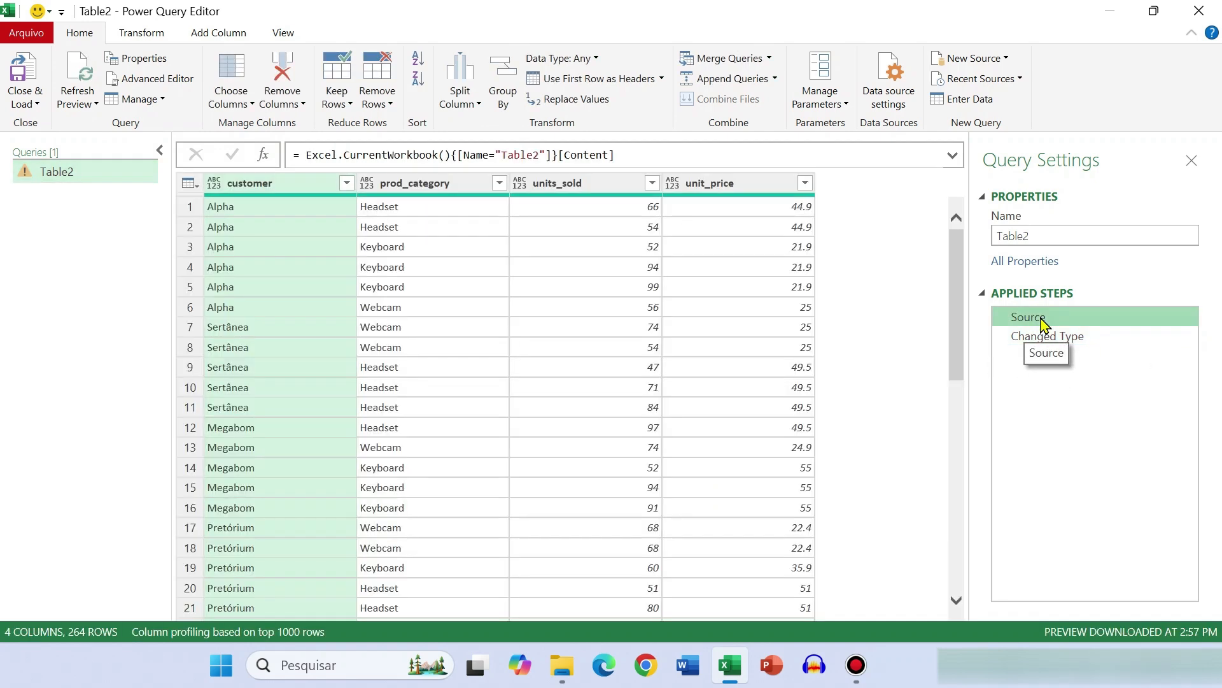
left_click(952, 155)
left_click(633, 156)
left_click_drag(616, 156, 290, 155)
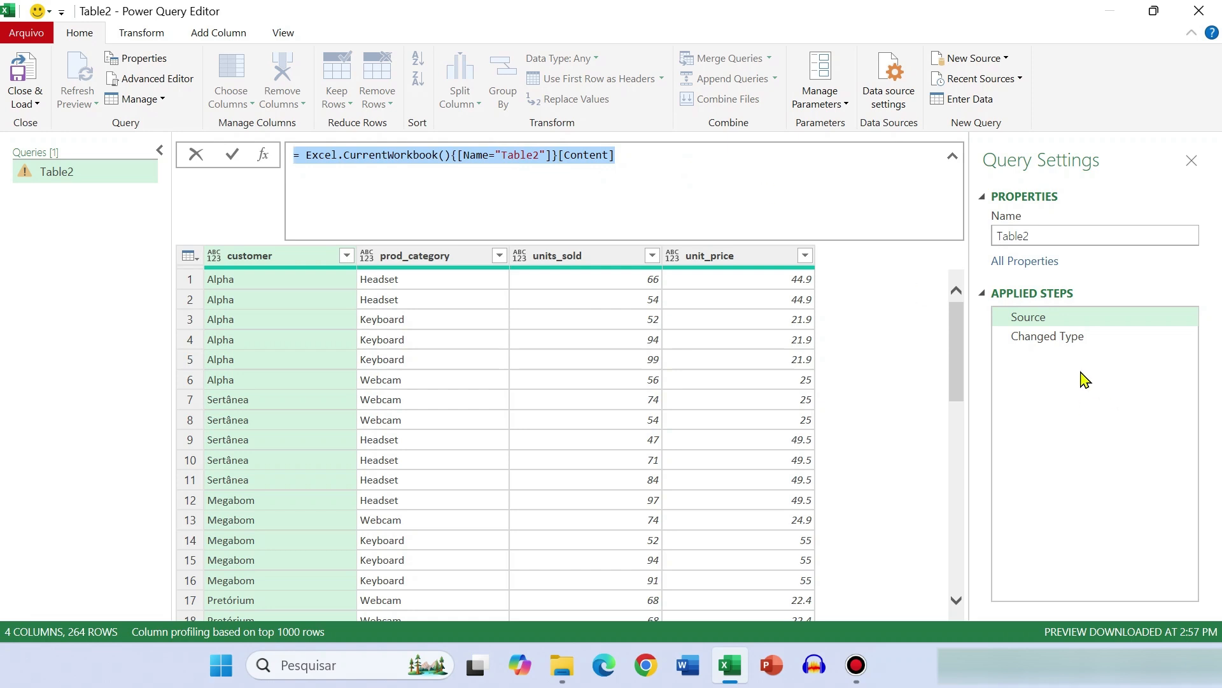
Enlarge the Changed Type step's formula and examine its customer_id and date references
left_click(1044, 341)
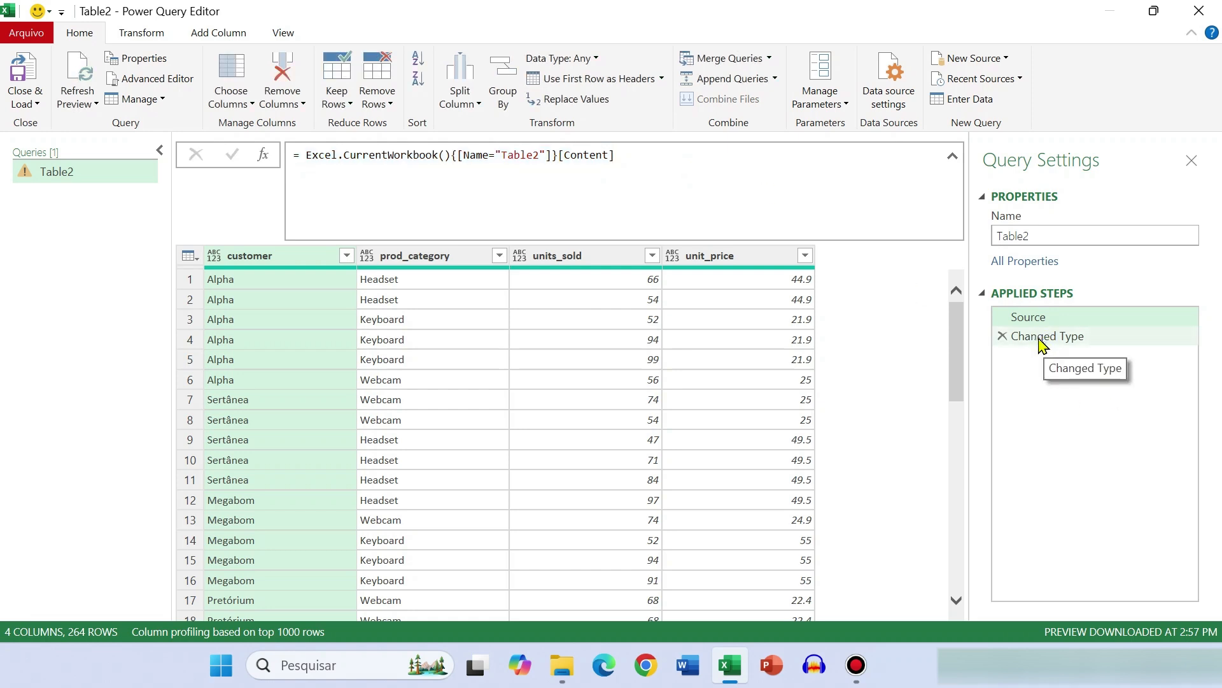
left_click(1044, 338)
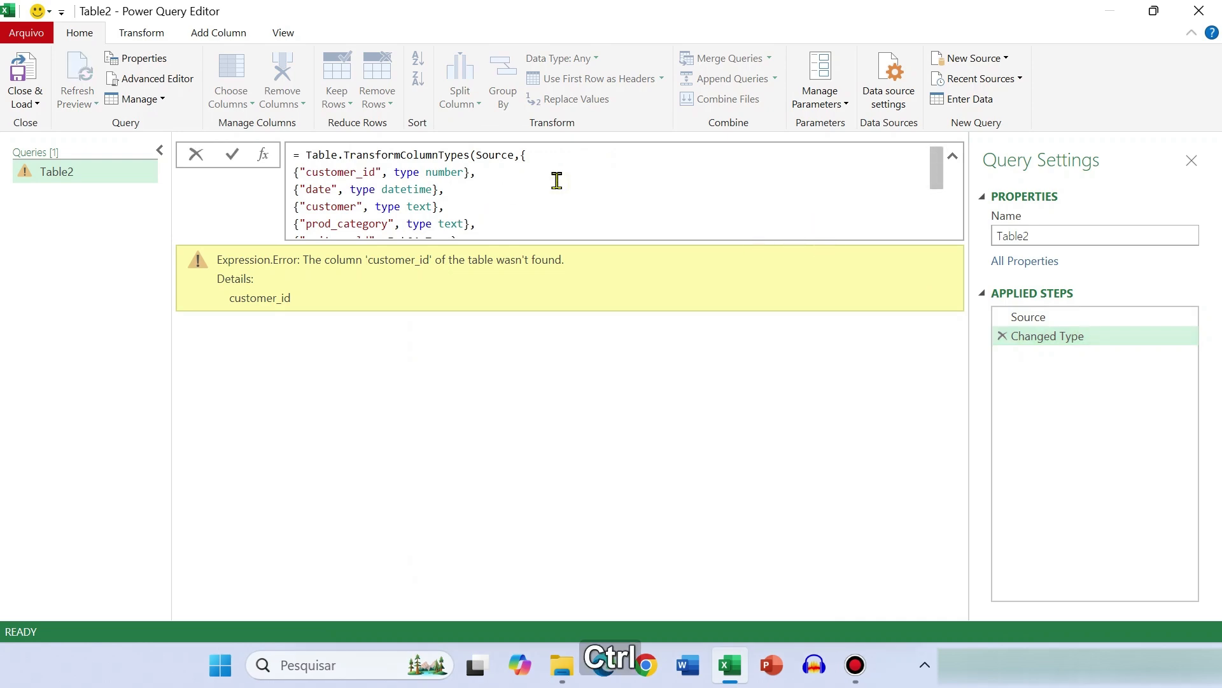
key("ctrl+shift+KP_Add")
key("ctrl+shift+KP_Add")
key("ctrl+shift+KP_Add")
key("ctrl+shift+KP_Add")
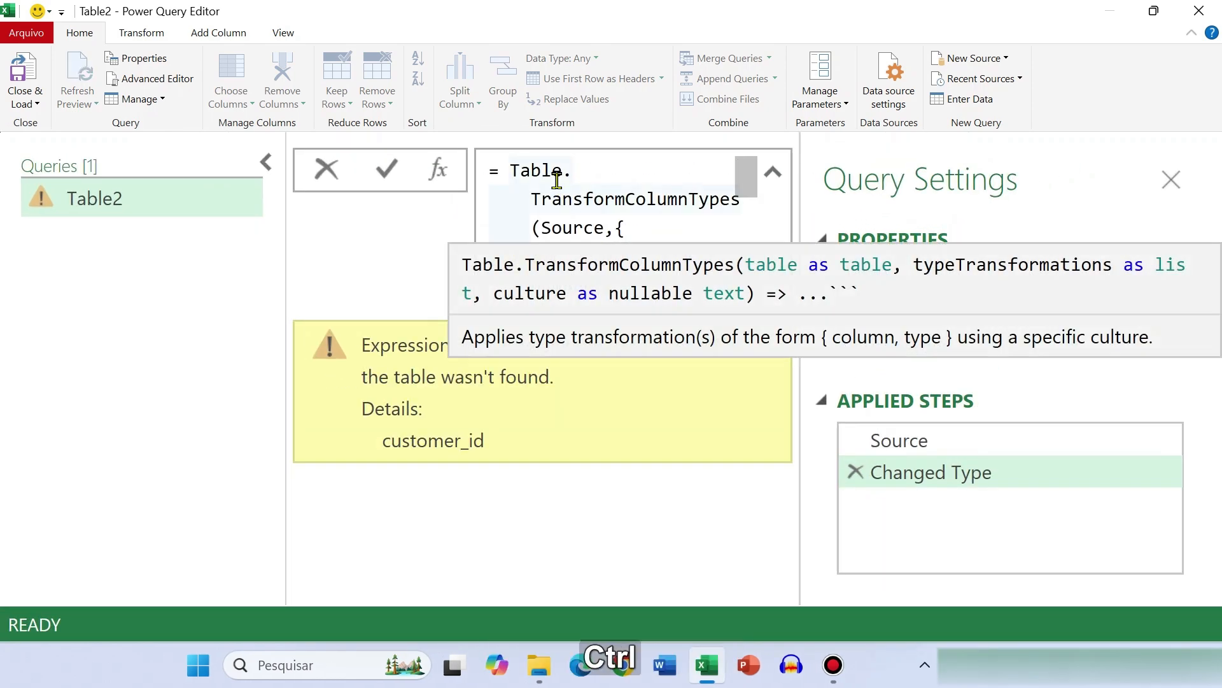
key("ctrl+shift+KP_Subtract")
left_click(584, 193)
left_click_drag(581, 193, 450, 193)
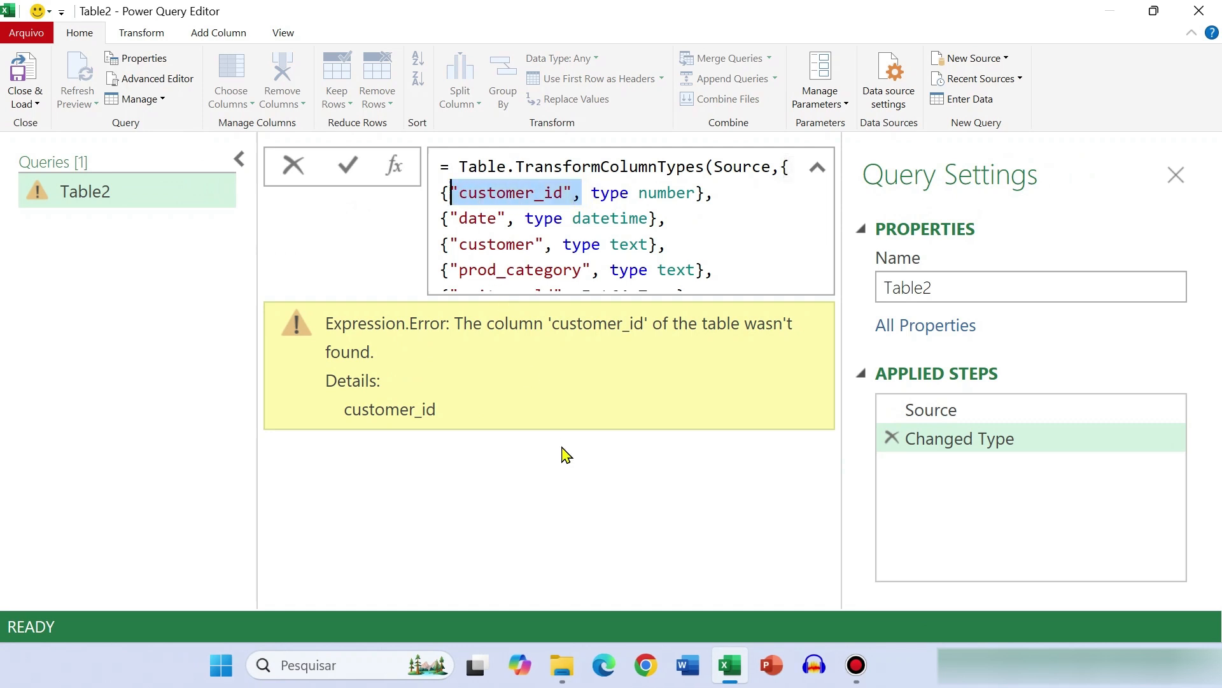
left_click_drag(525, 218, 449, 218)
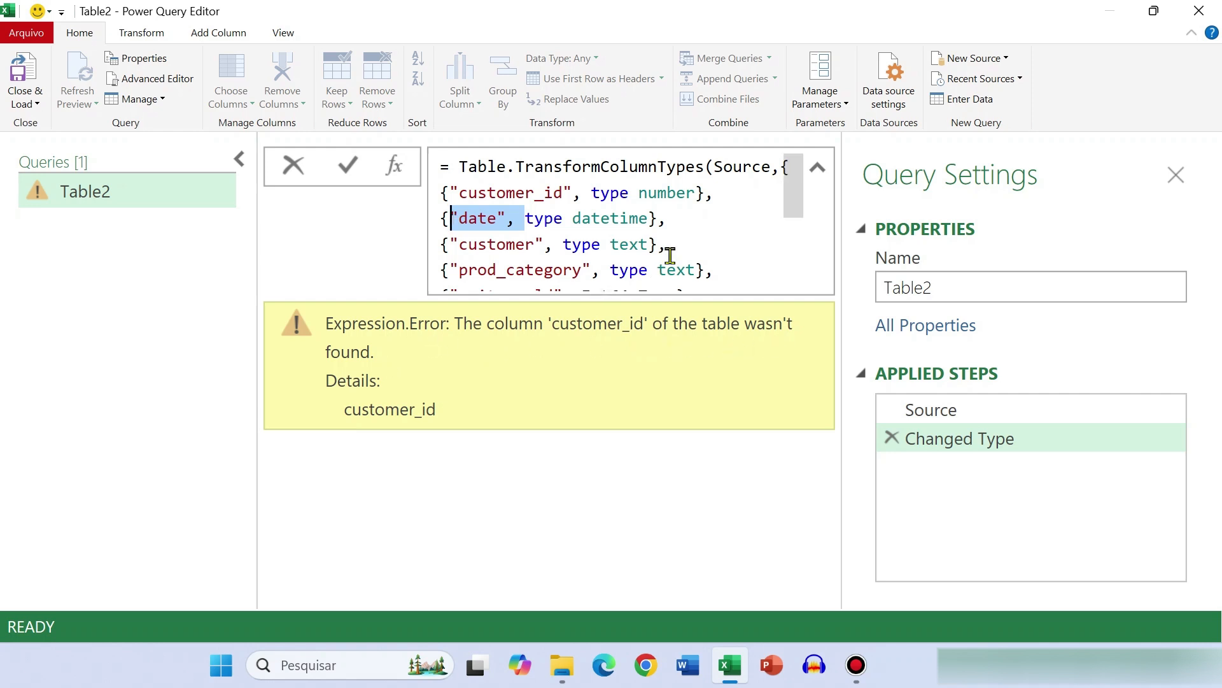
Remove the customer_id and date entries, including the leftover blank line, from the Changed Type formula and apply the edit
left_click_drag(678, 220, 419, 202)
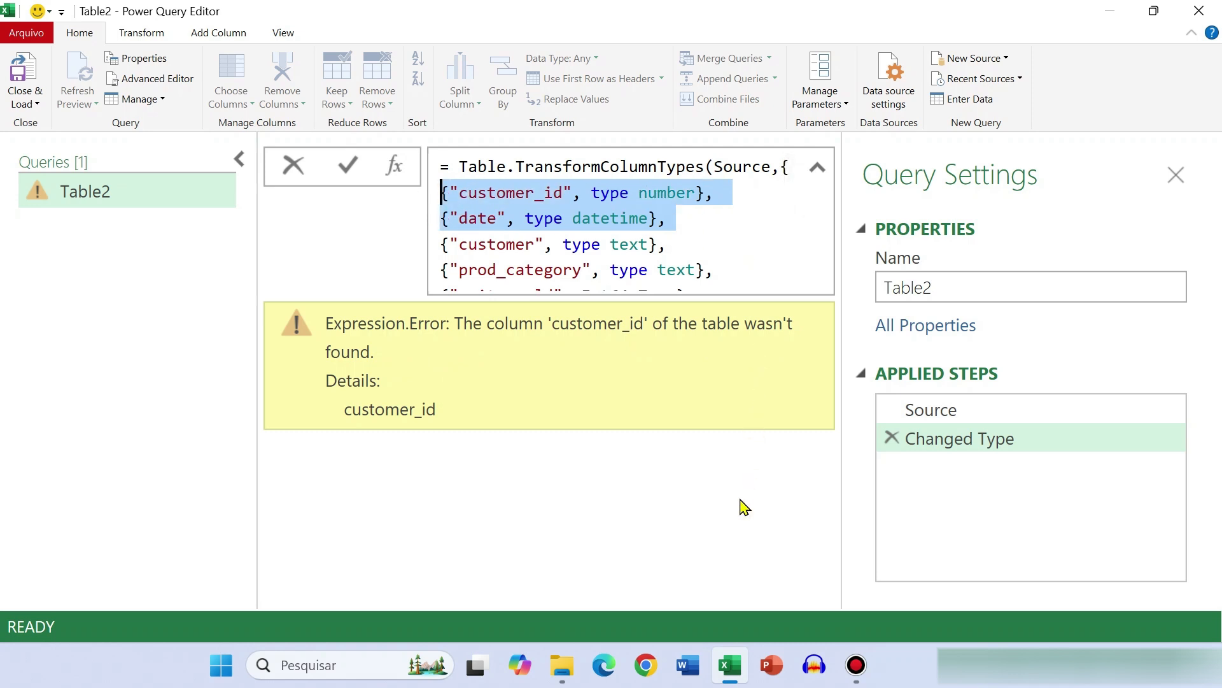
key("Delete")
key("ctrl+shift+KP_Subtract")
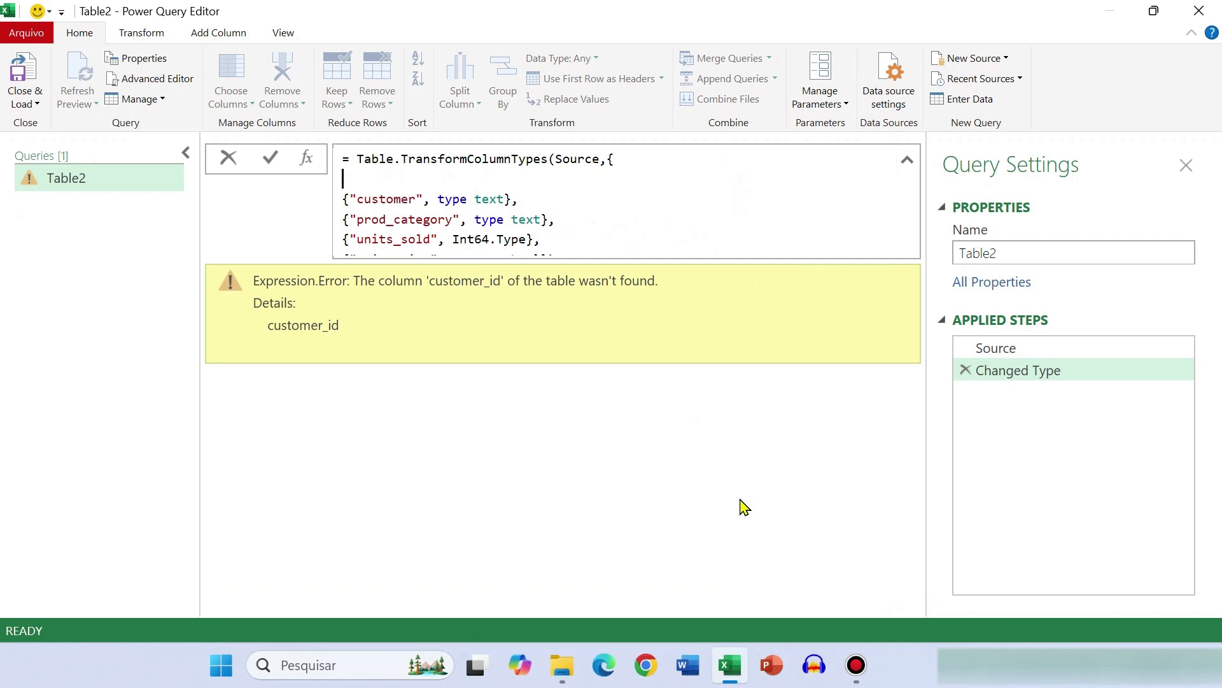
key("Delete")
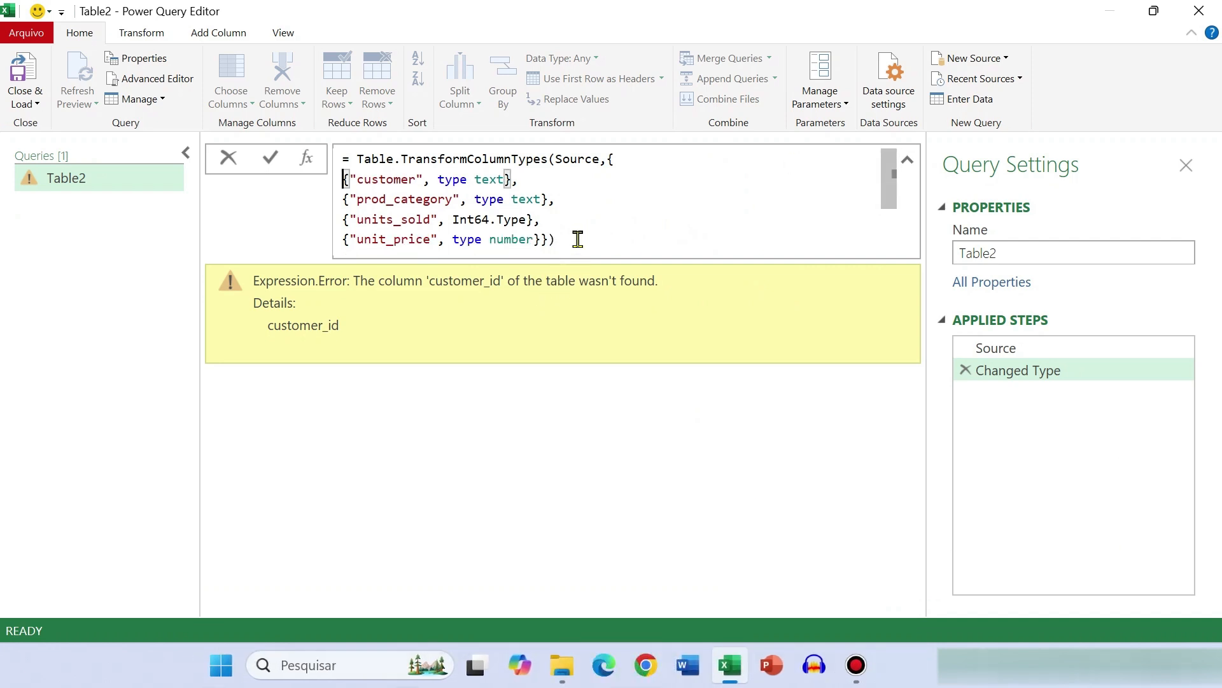
left_click(578, 244)
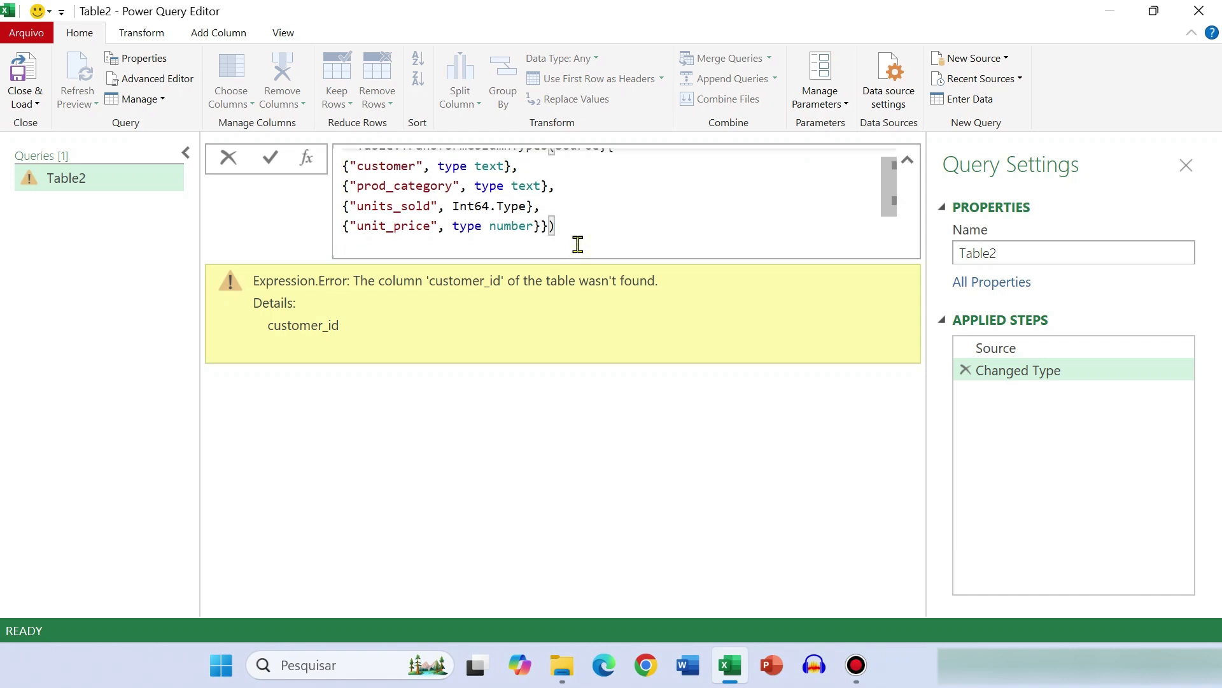
key("Return")
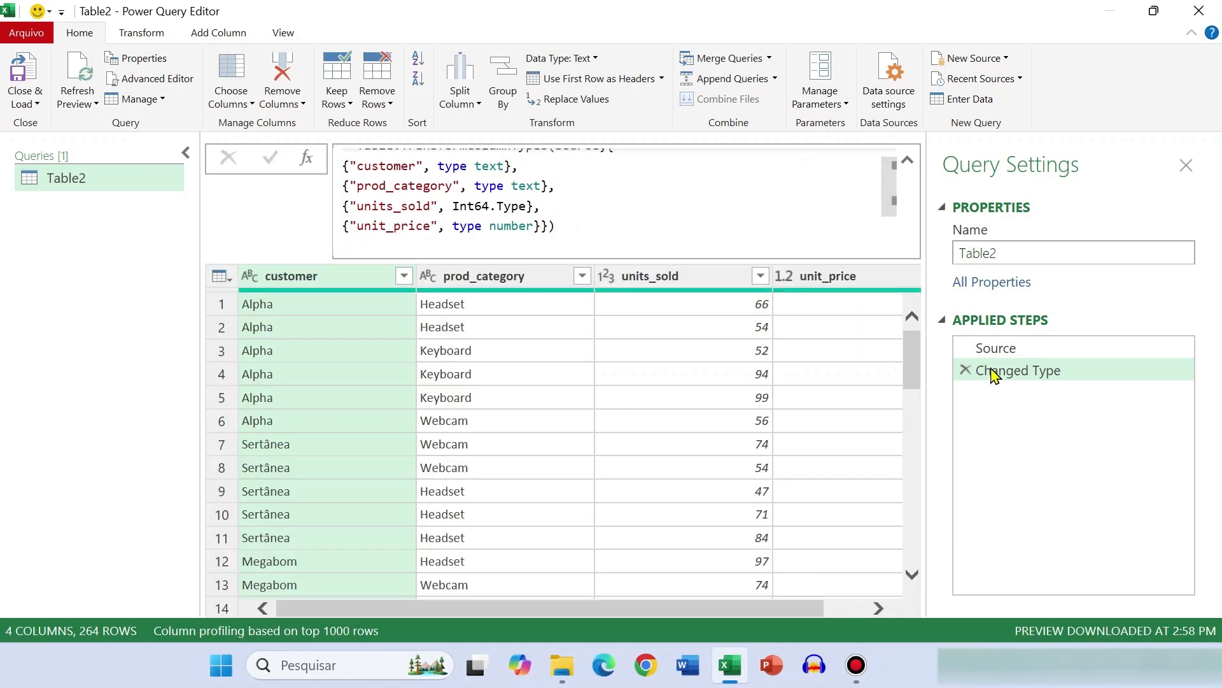
Compare the previews and formulas of the Source and Changed Type steps
scroll(567, 490, "down", 2)
scroll(587, 470, "up", 2)
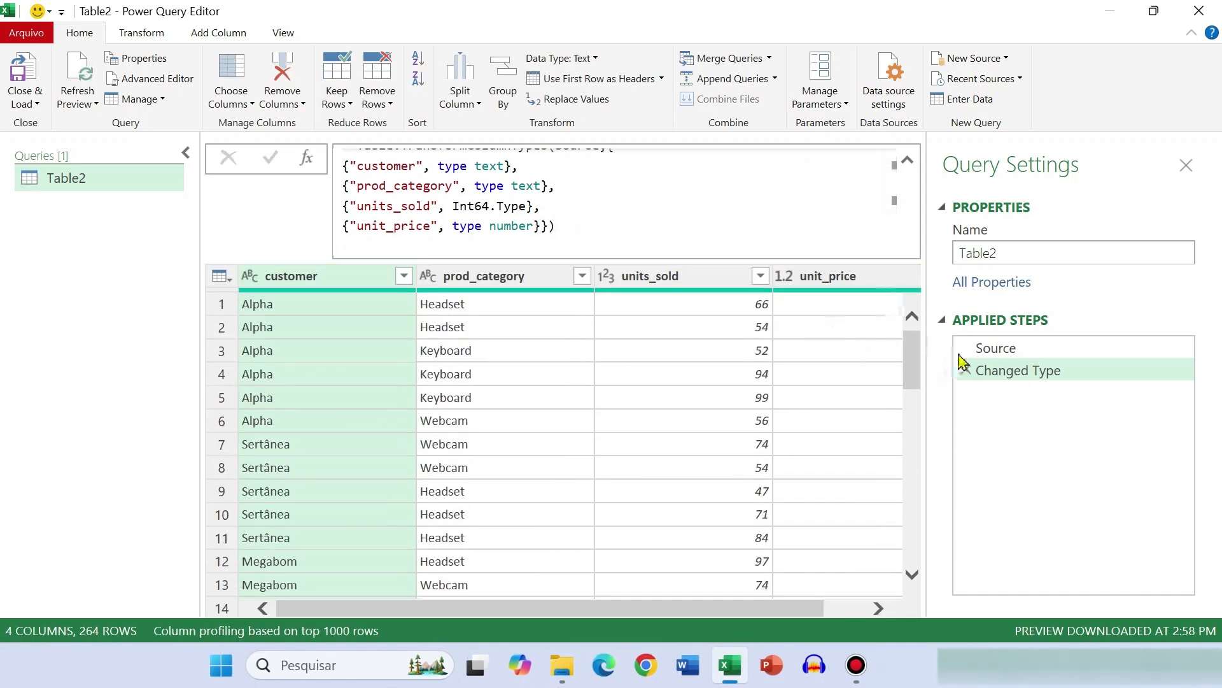
left_click(1026, 350)
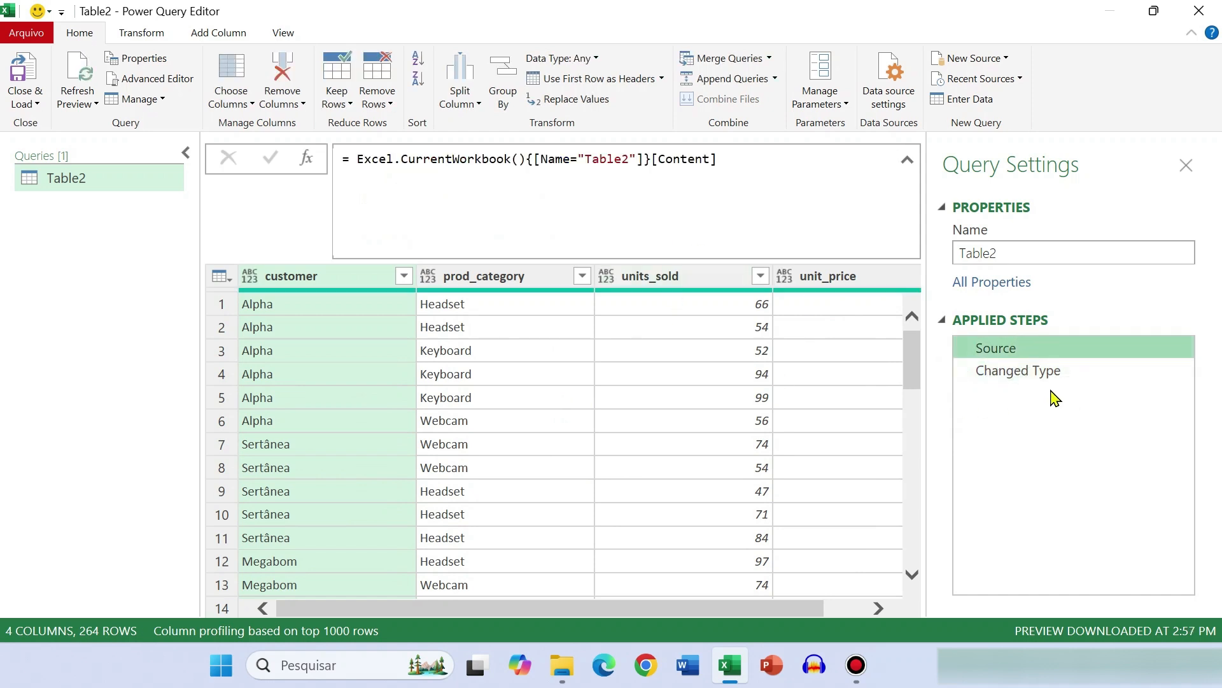
left_click(1023, 372)
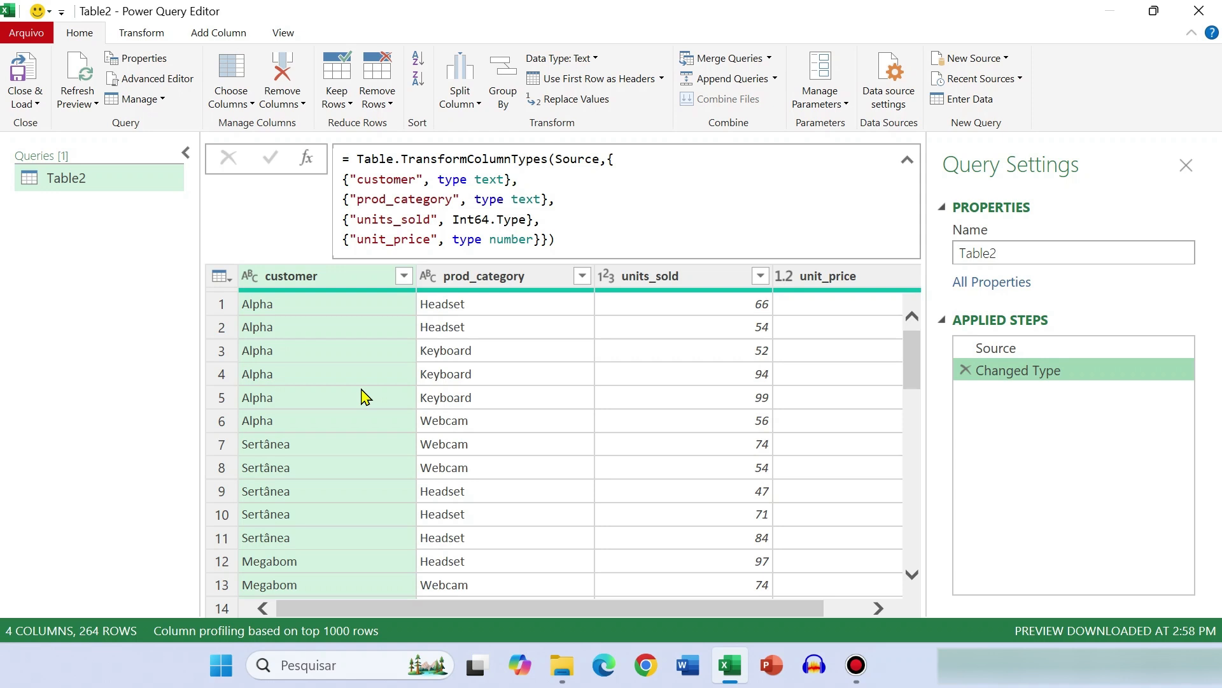
Examine the Changed Type formula from the opening brace of its column list to the closing parenthesis
left_click(579, 243)
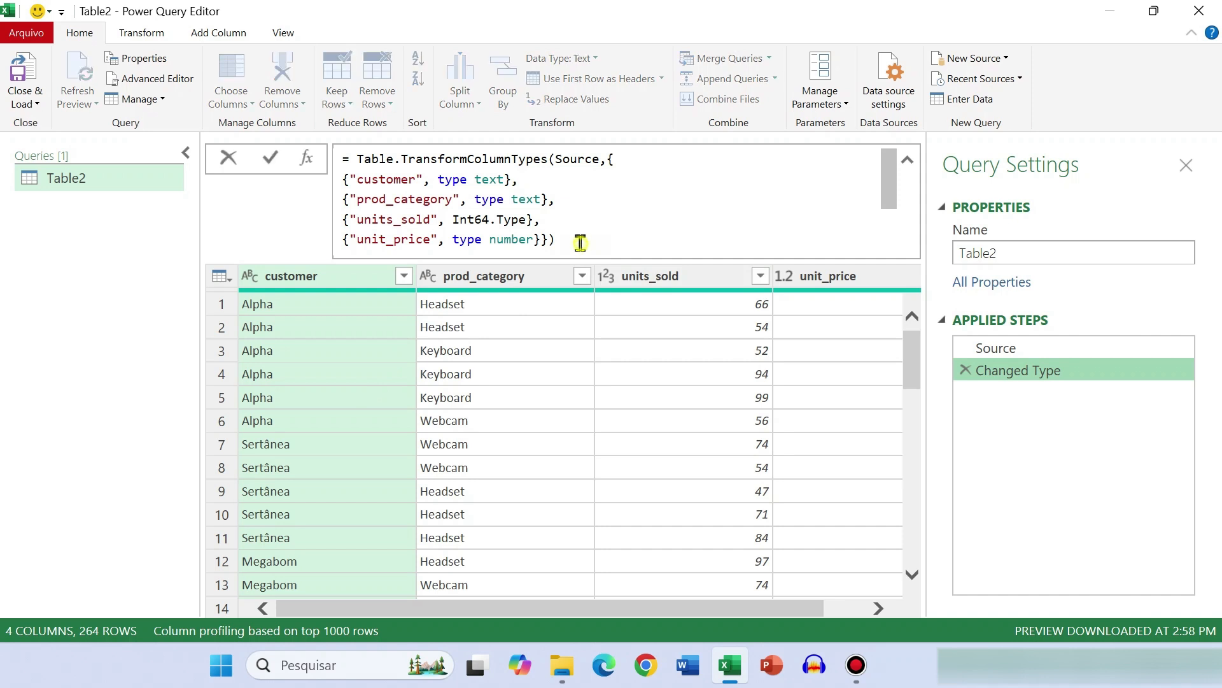
scroll(580, 243, "down", 1)
left_click_drag(888, 204, 867, 180)
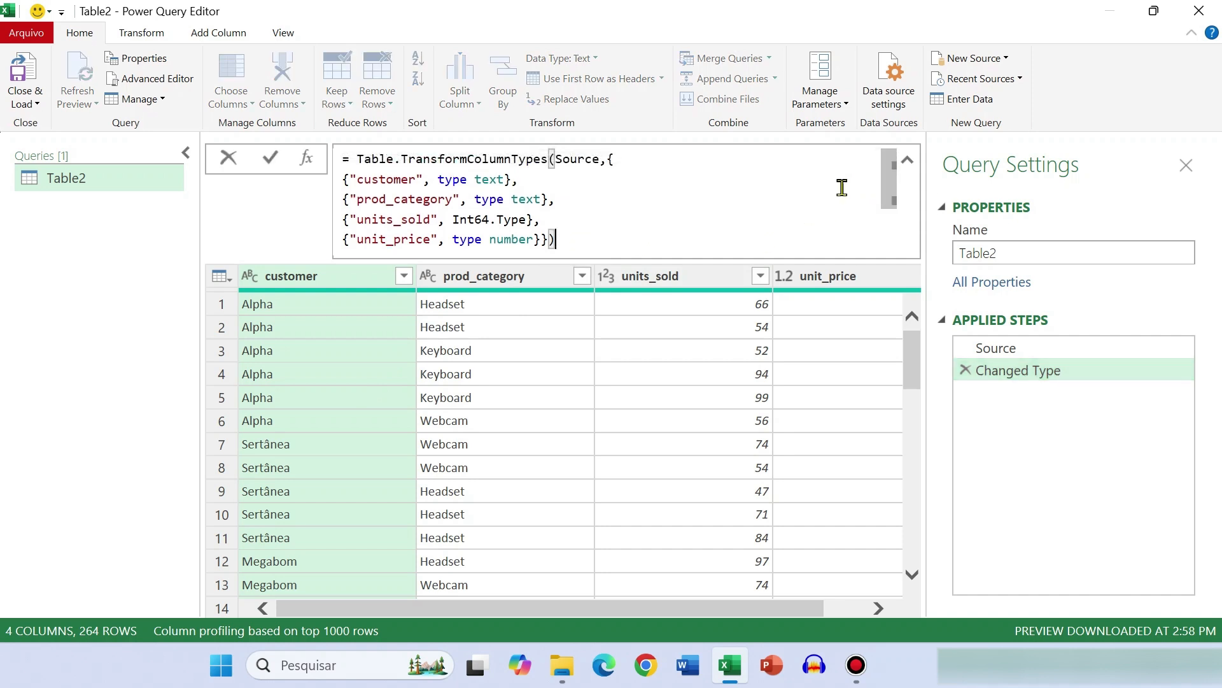
scroll(609, 231, "down", 1)
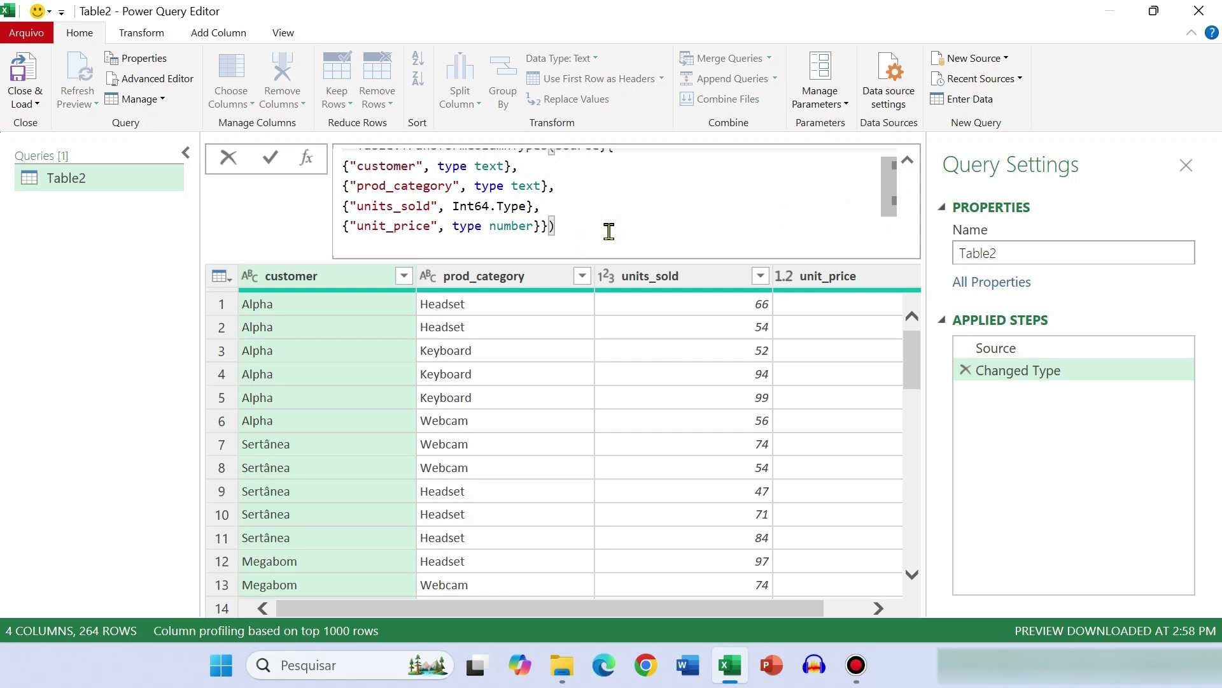
scroll(608, 231, "up", 1)
left_click(633, 164)
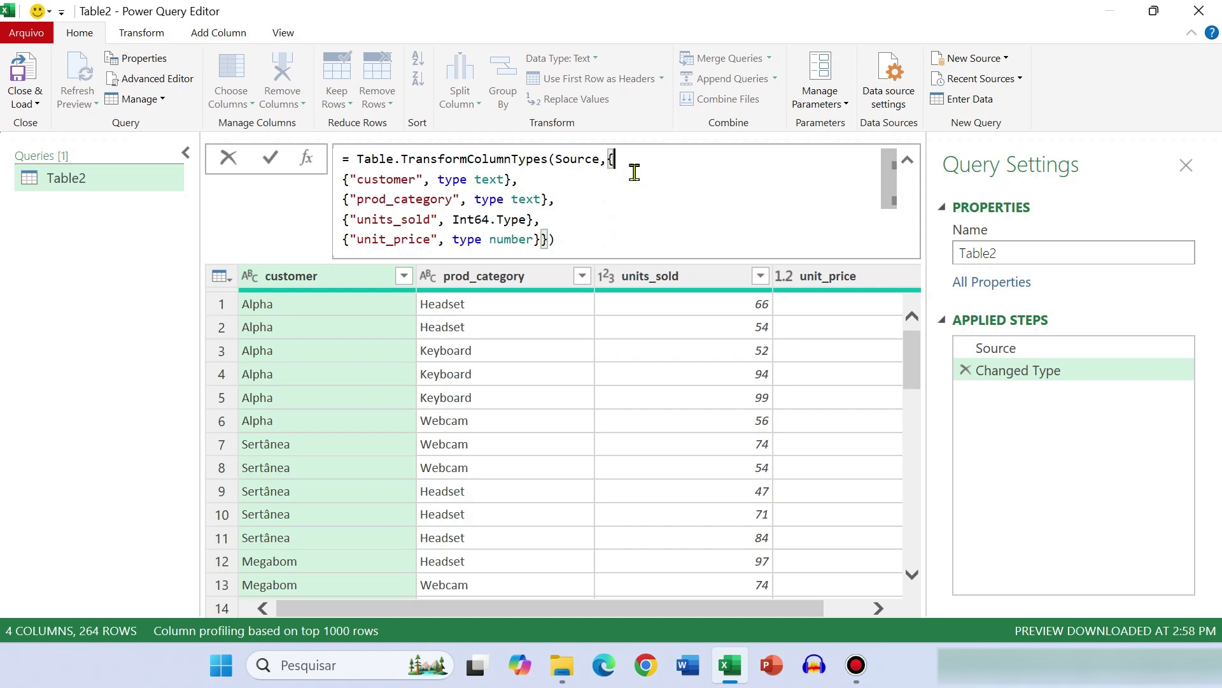
left_click(573, 241)
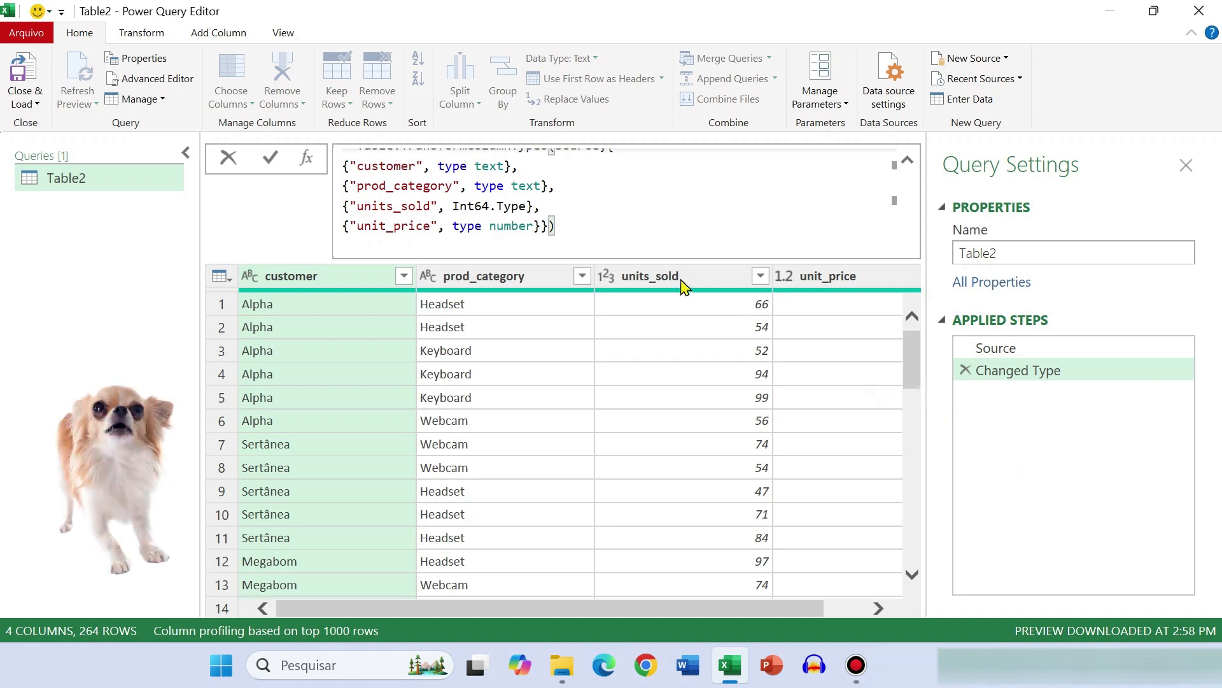
Examine the customer entry in the Changed Type formula and its quoted column name
scroll(597, 216, "up", 1)
left_click_drag(525, 180, 342, 180)
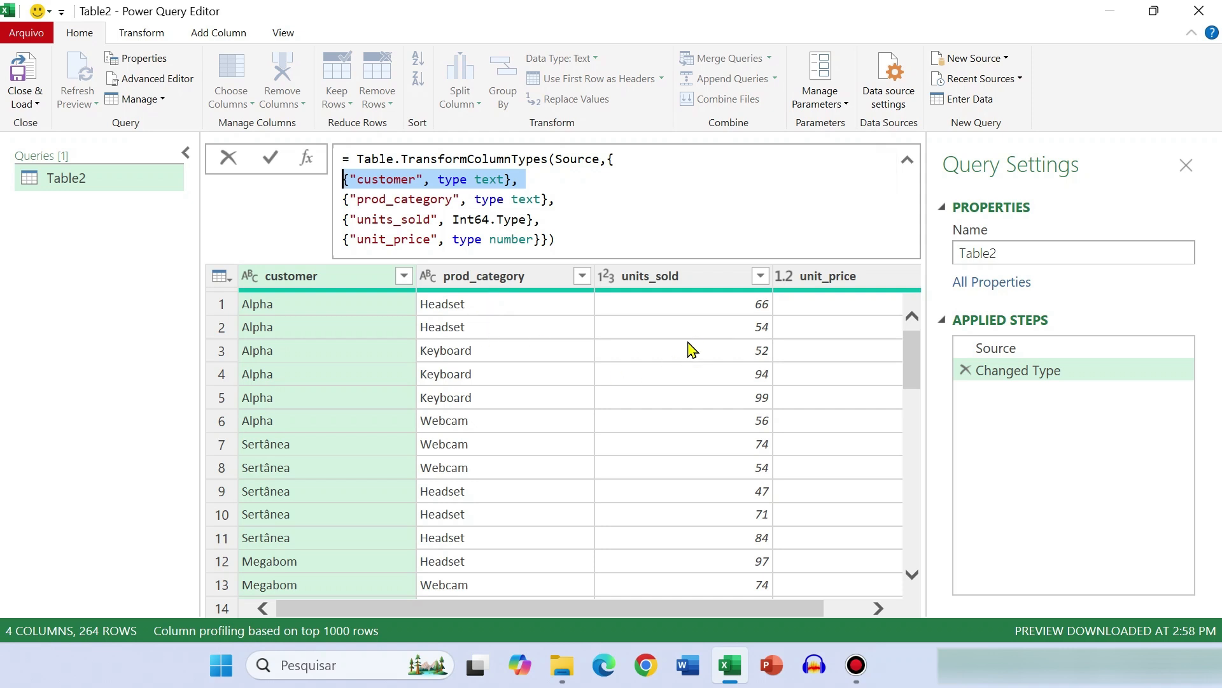
double_click(386, 180)
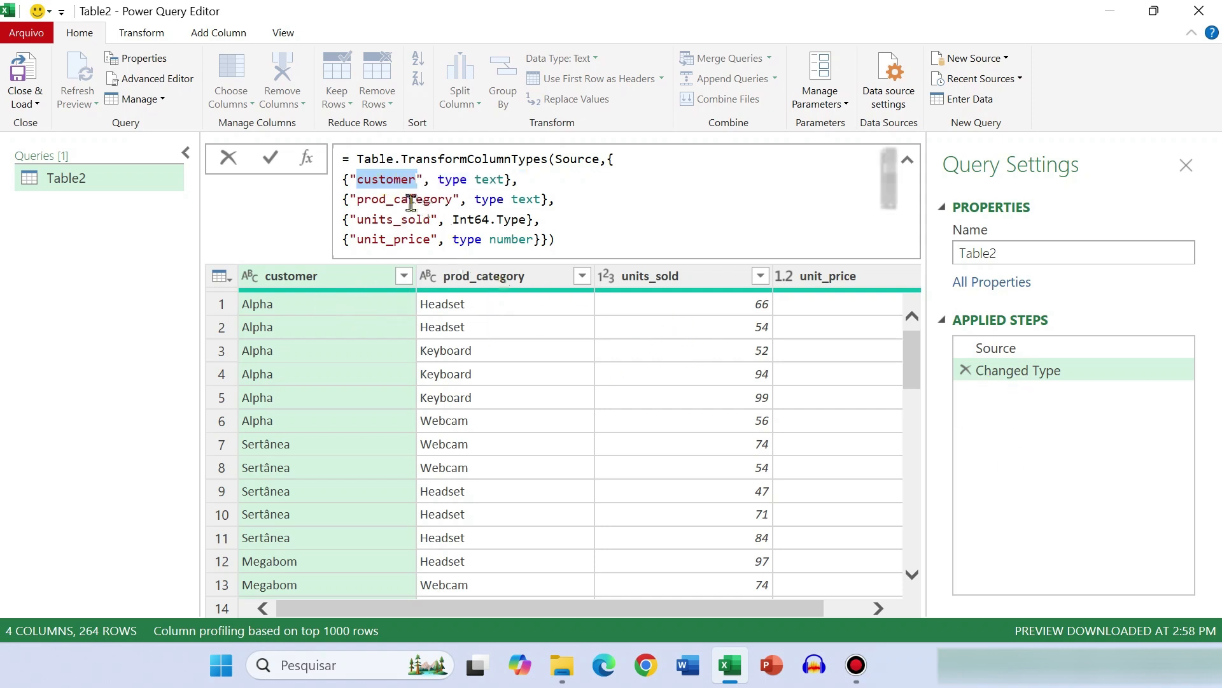
double_click(382, 184)
left_click_drag(437, 180, 351, 180)
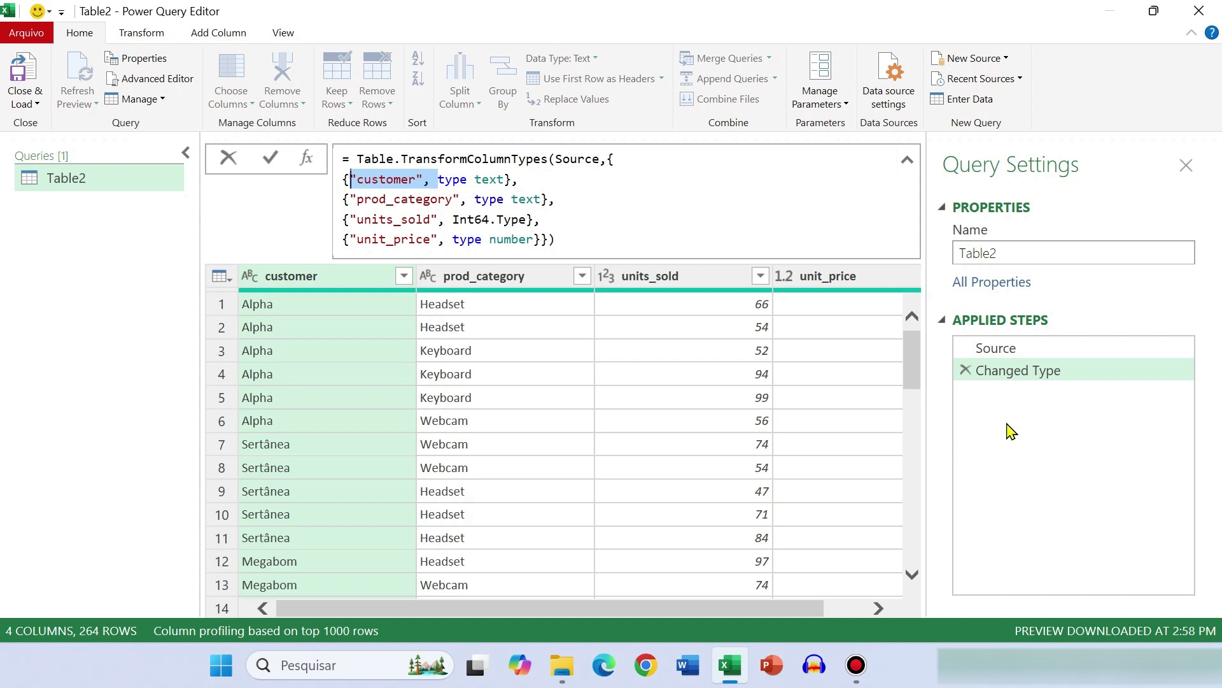
Delete the Changed Type step from the Table2 query
left_click(965, 371)
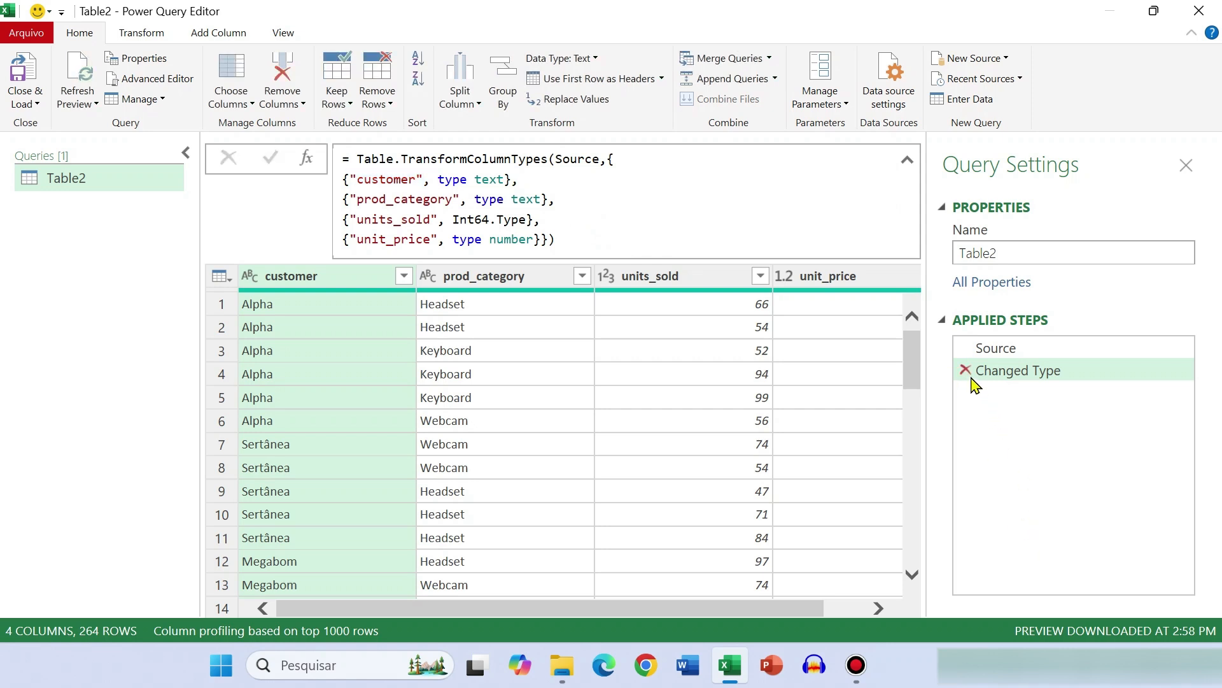
left_click(966, 370)
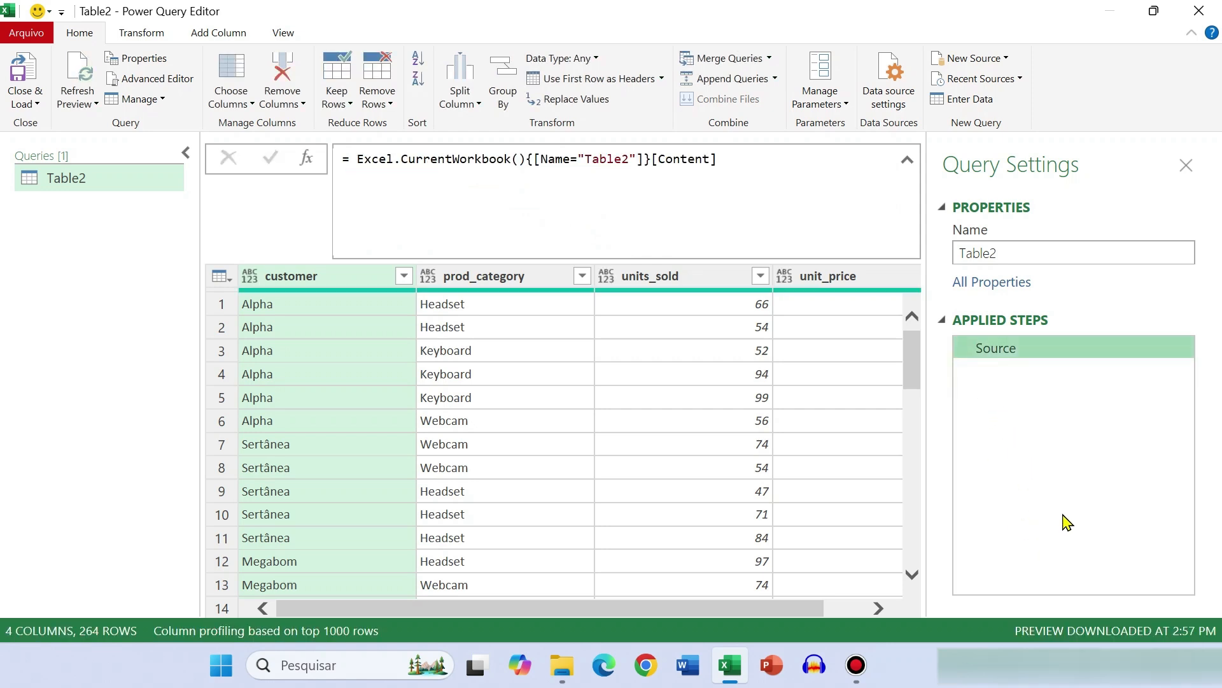